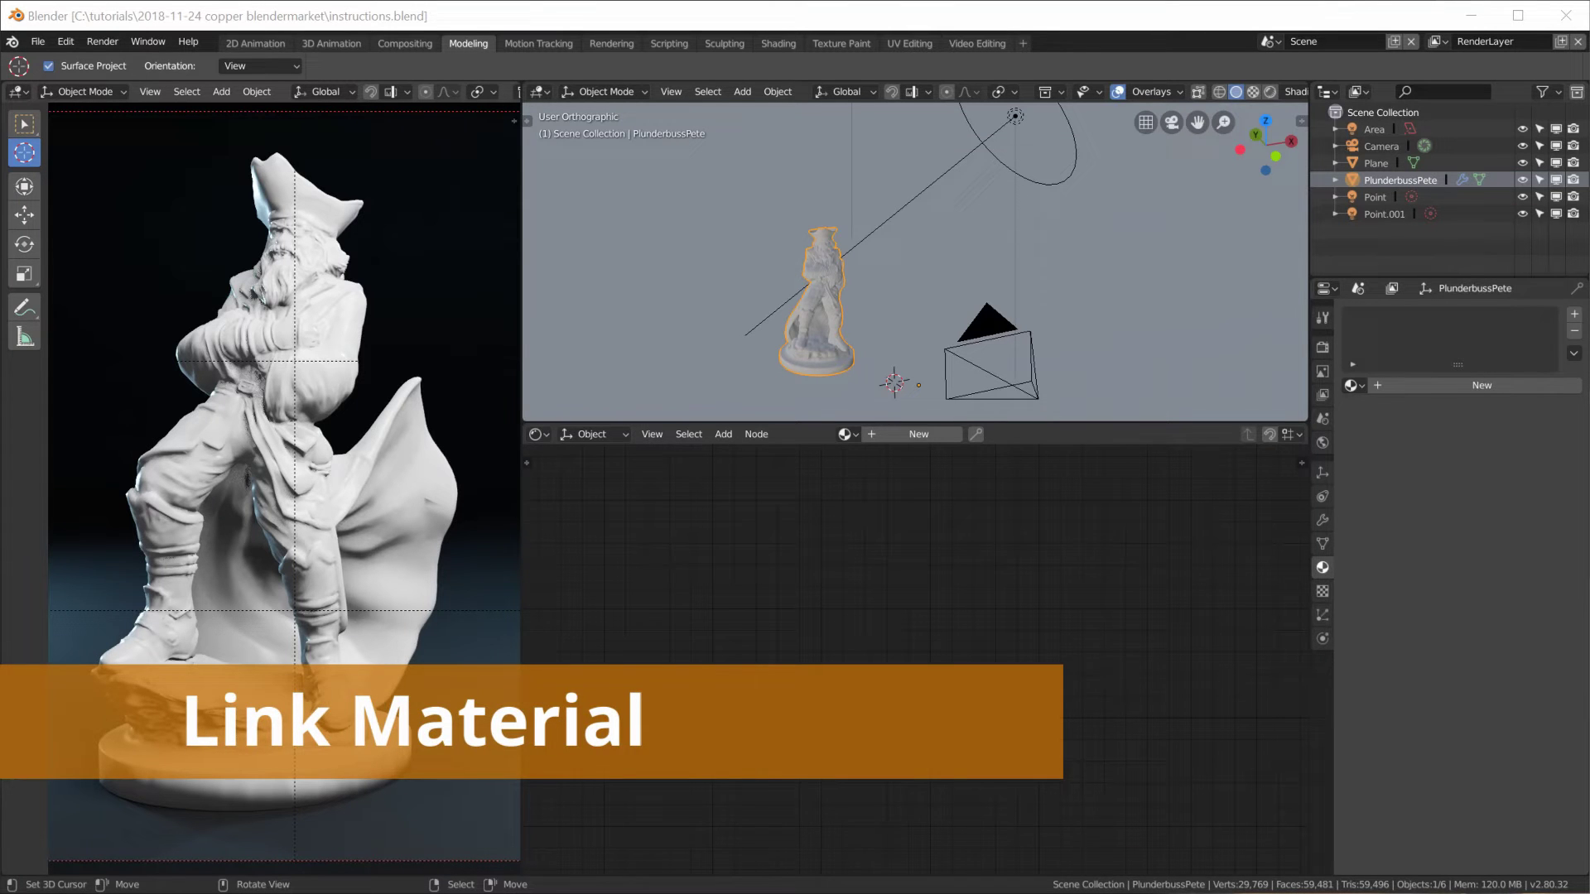
# - Link all four ChrisP node groups from the NodeTree data of ChrisP Copper EEVEE Cycles.blend into the current file
pyautogui.click(38, 40)
pyautogui.click(92, 294)
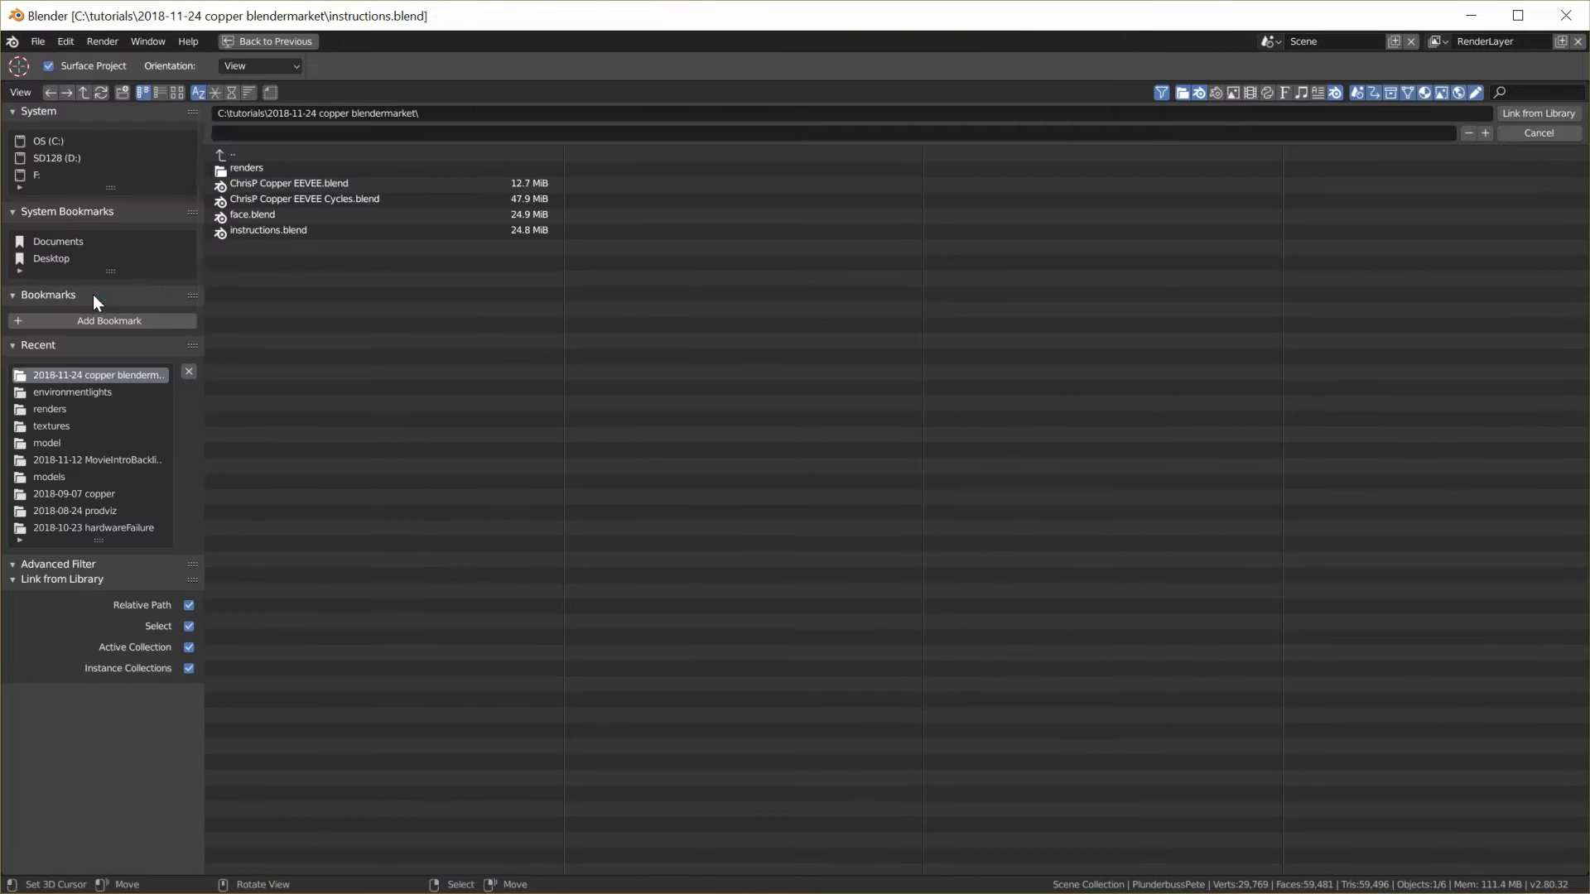
pyautogui.doubleClick(353, 202)
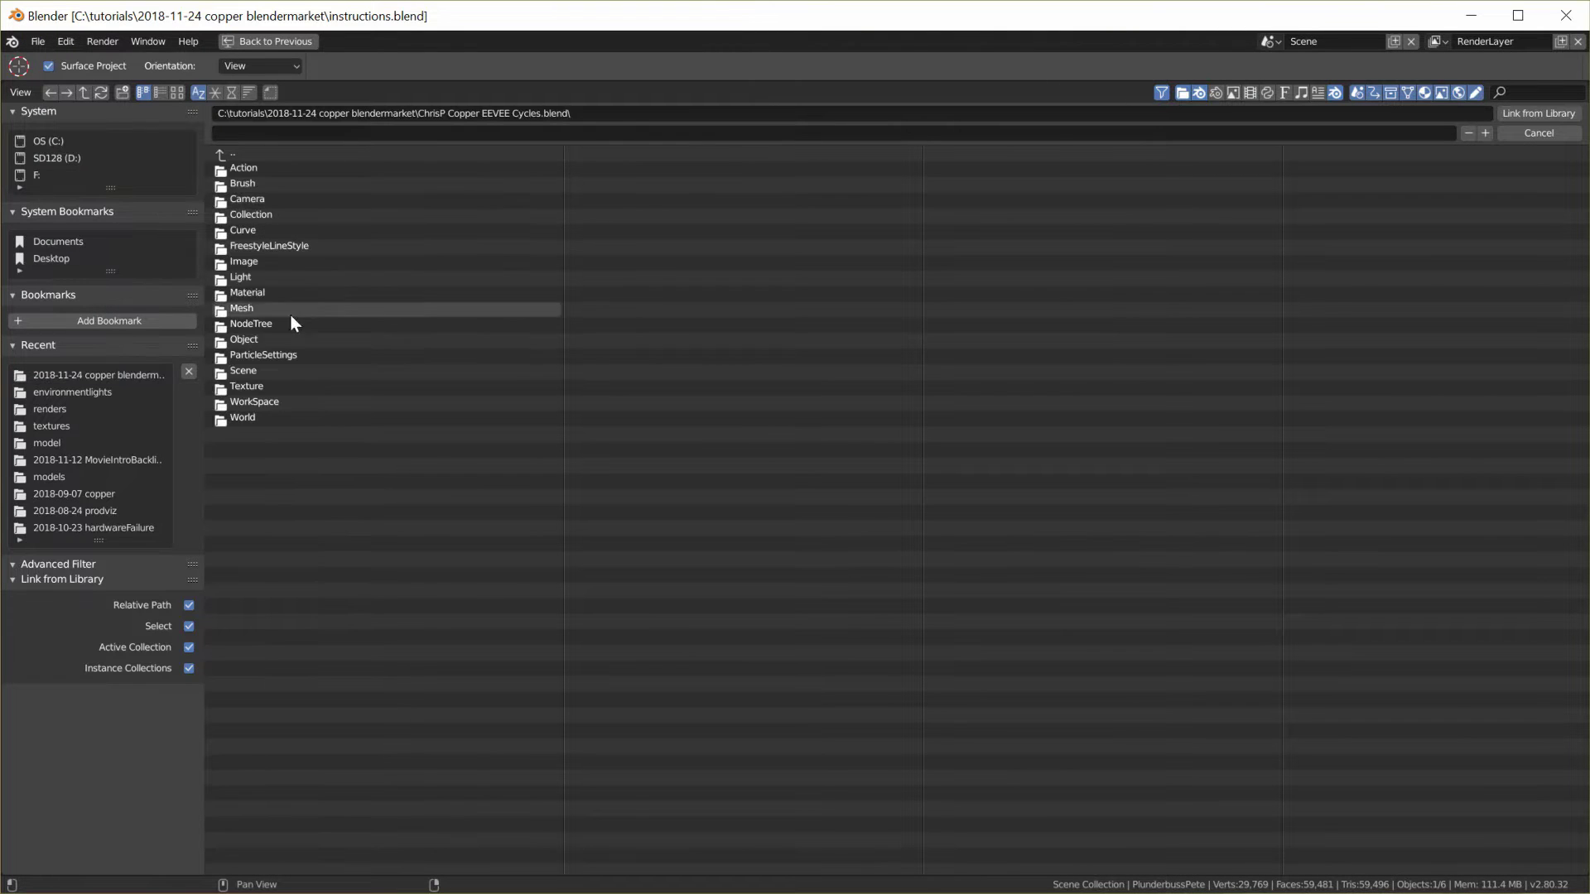
pyautogui.click(255, 324)
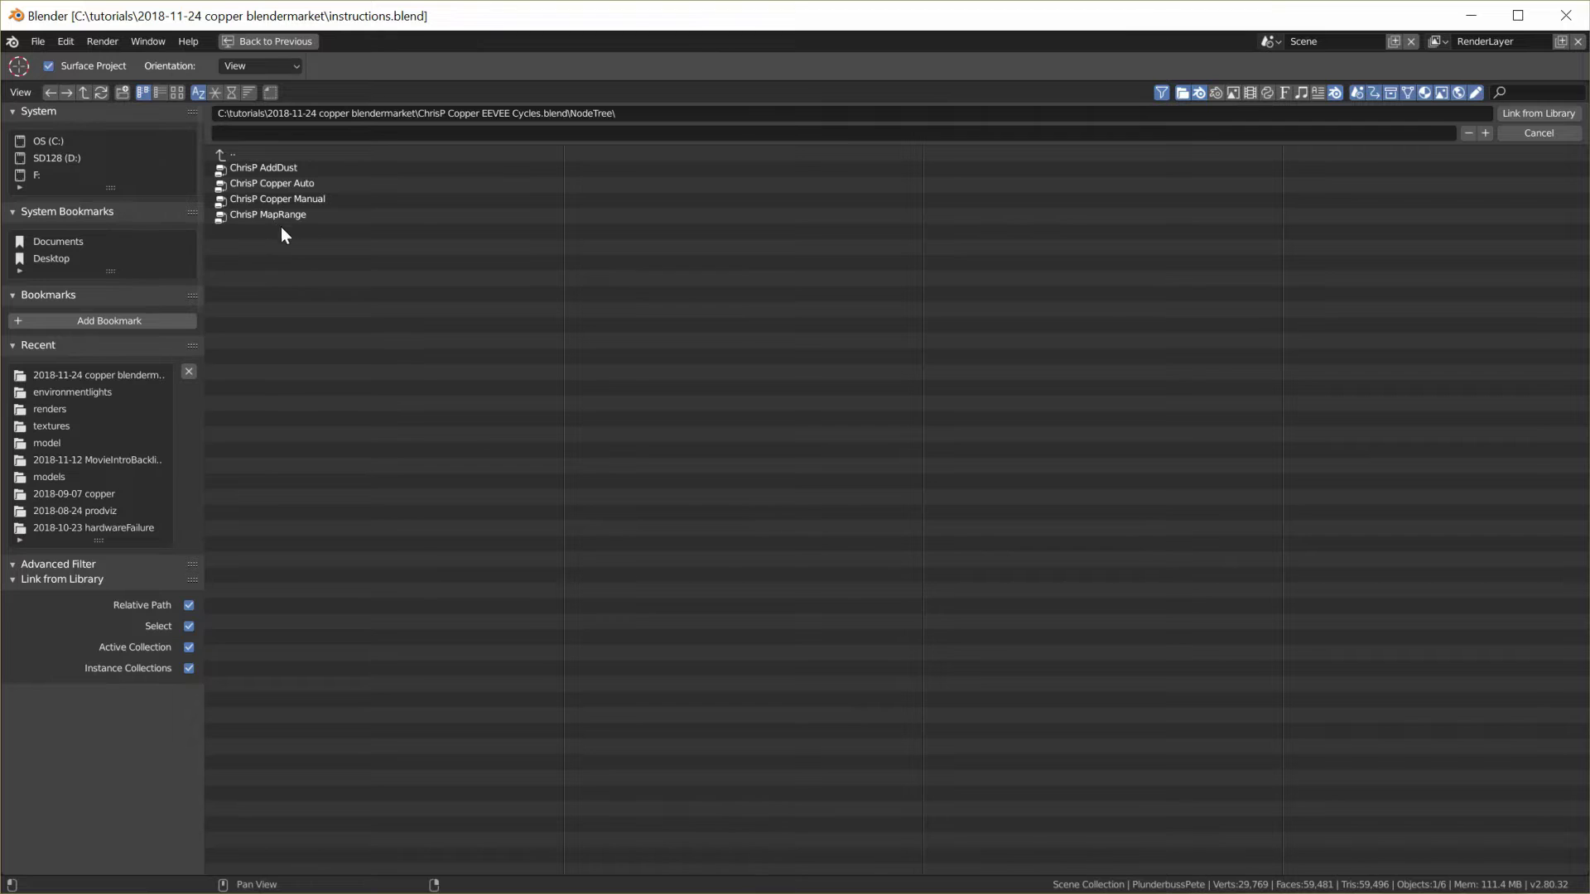
pyautogui.press('a')
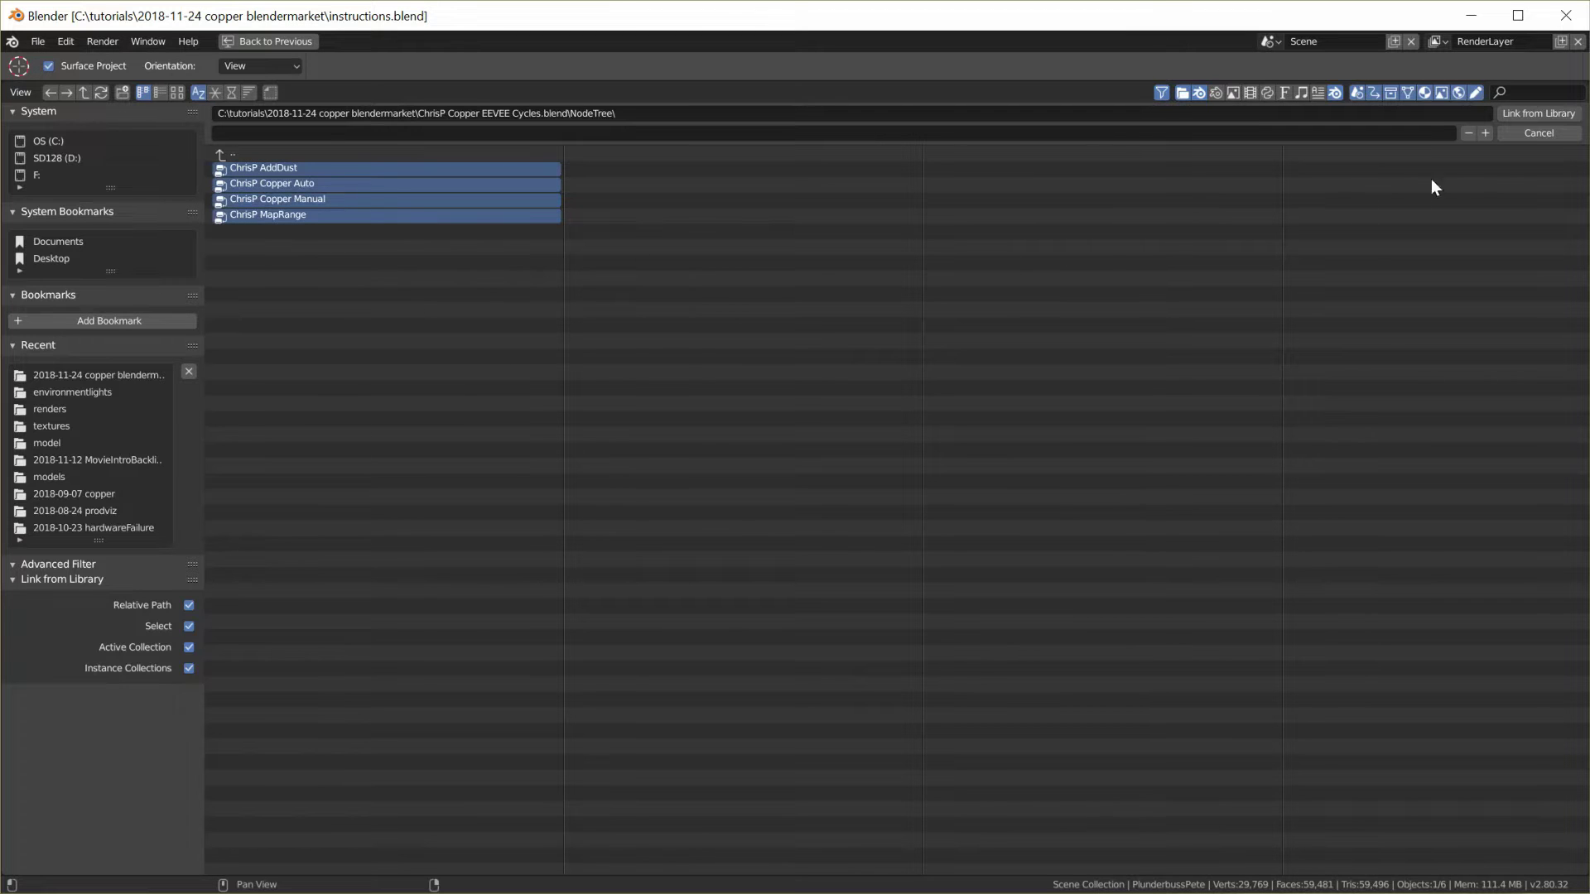
pyautogui.click(1518, 112)
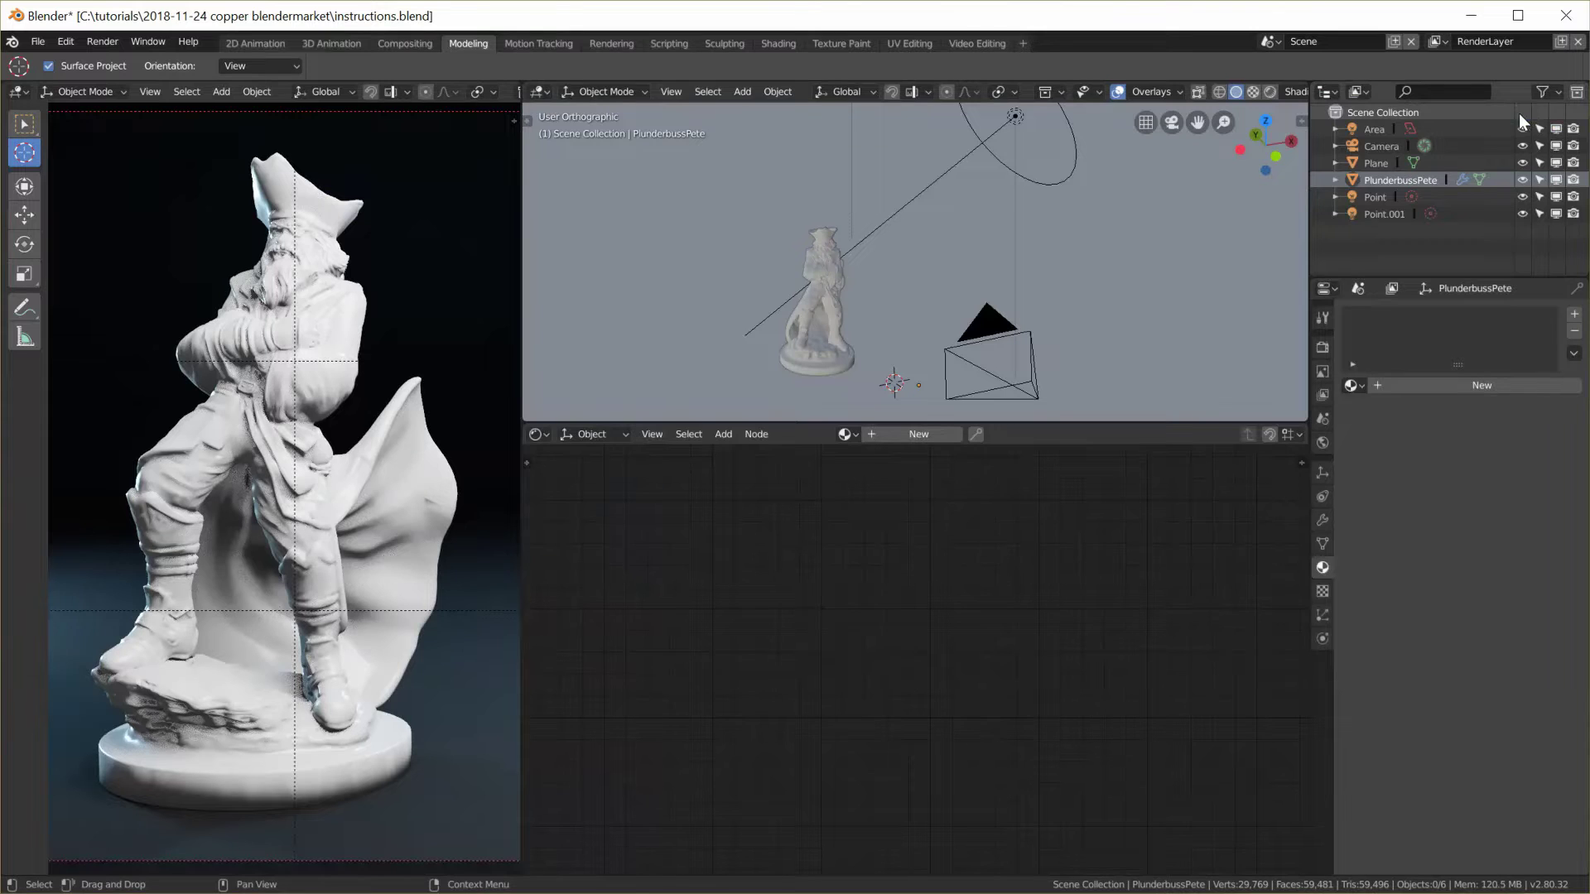
# - Create a new material on the PlunderbussPete statue and delete its default Principled BSDF node
pyautogui.click(832, 339)
pyautogui.click(1481, 385)
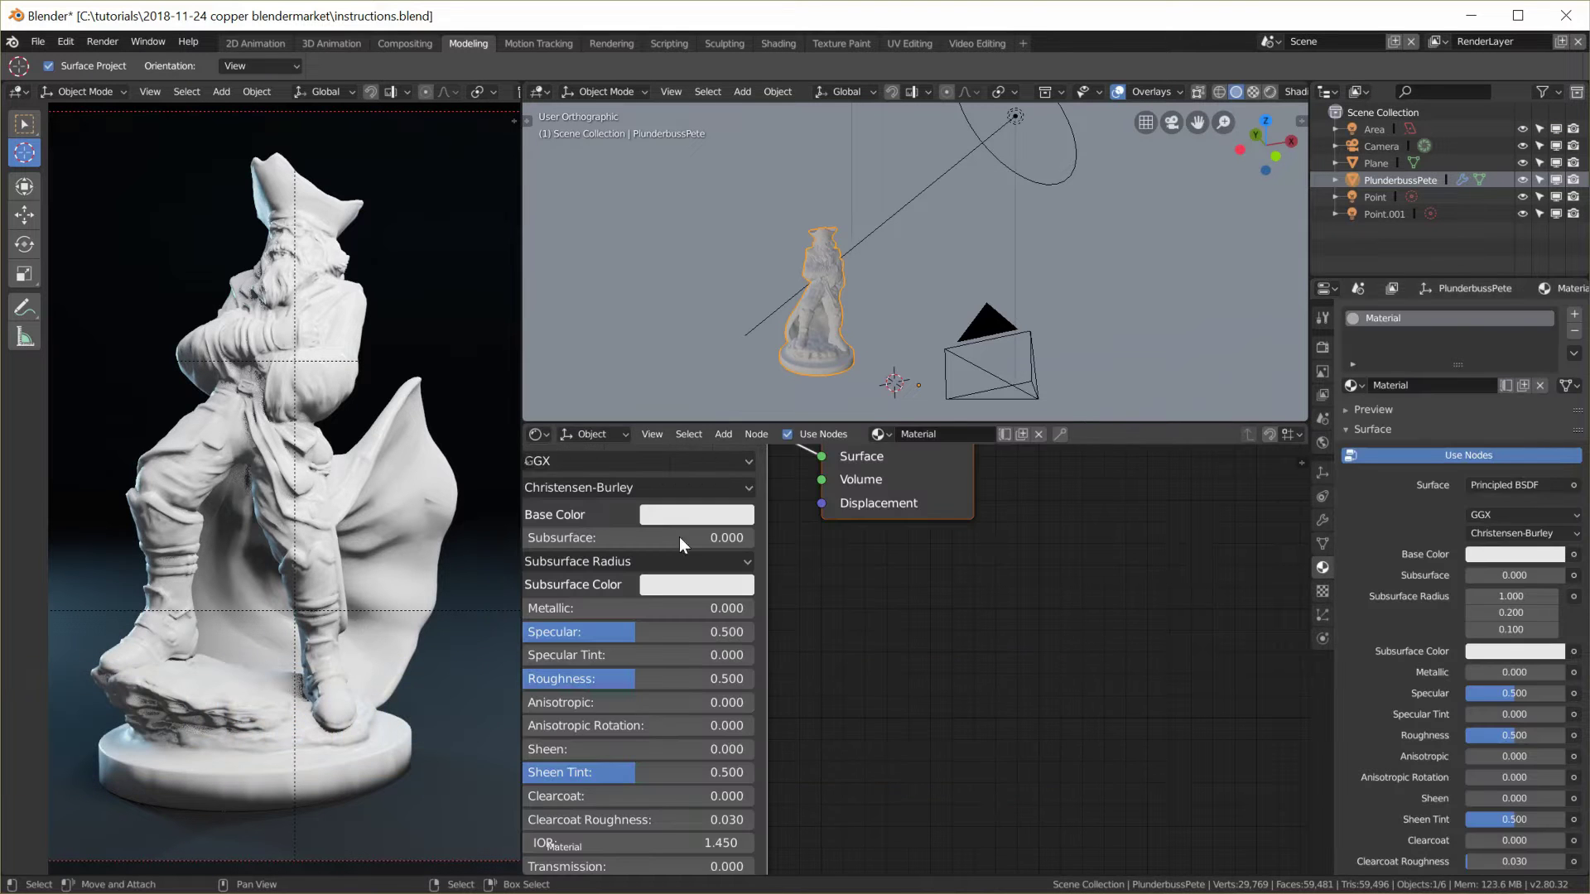
pyautogui.press('Home')
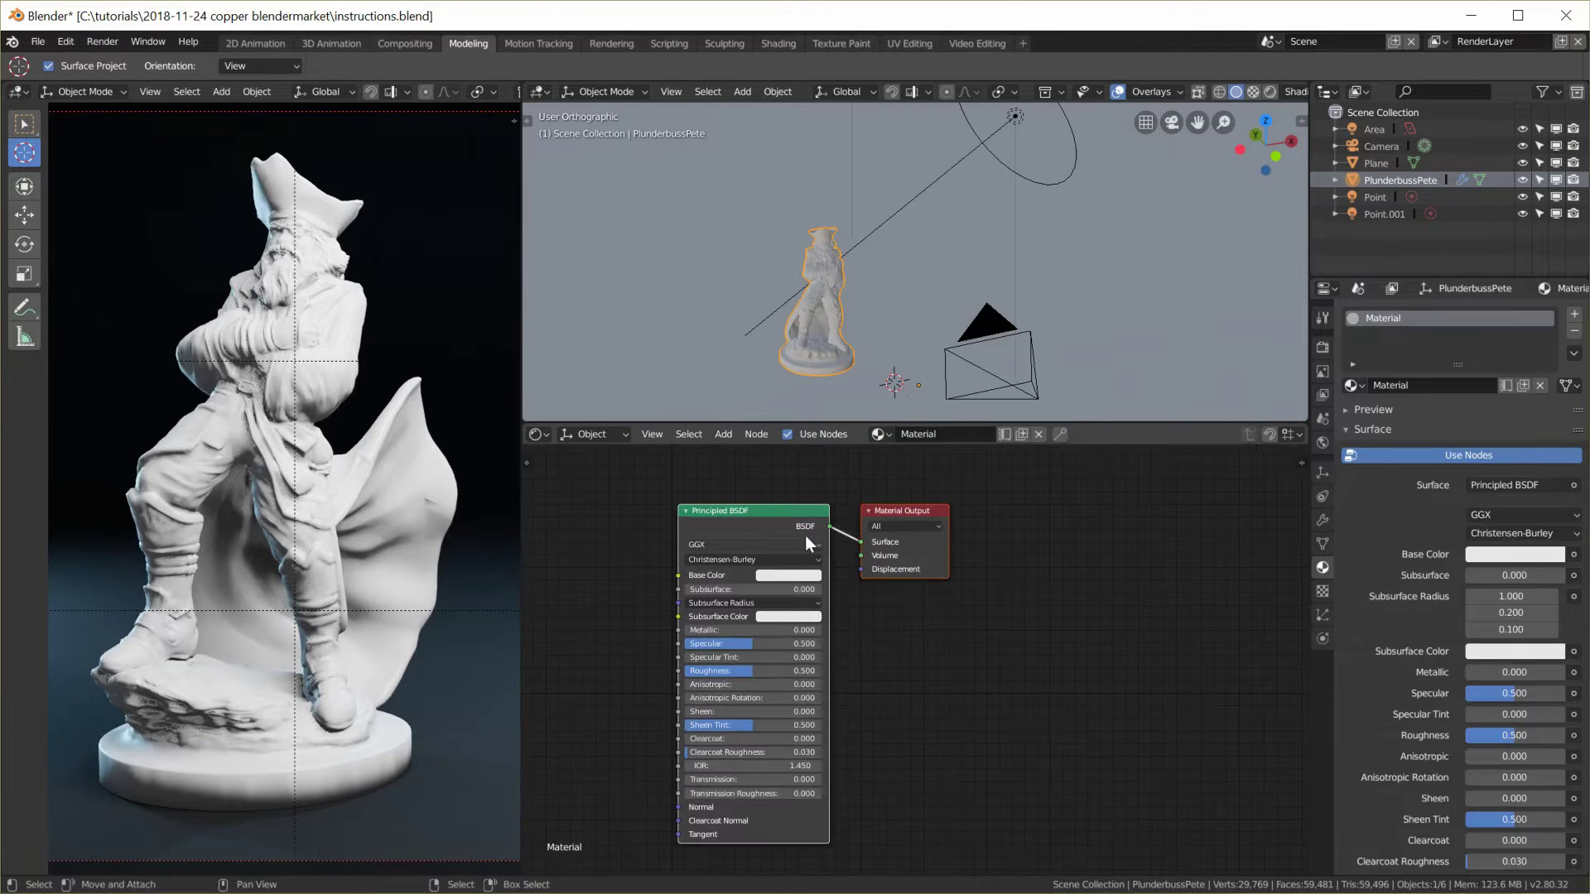
pyautogui.press('x')
# - Add the ChrisP Copper Manual group node, connect its Shader output to the Material Output's Surface, and widen the node
pyautogui.hotkey('shift', 'a')
pyautogui.moveTo(648, 682)
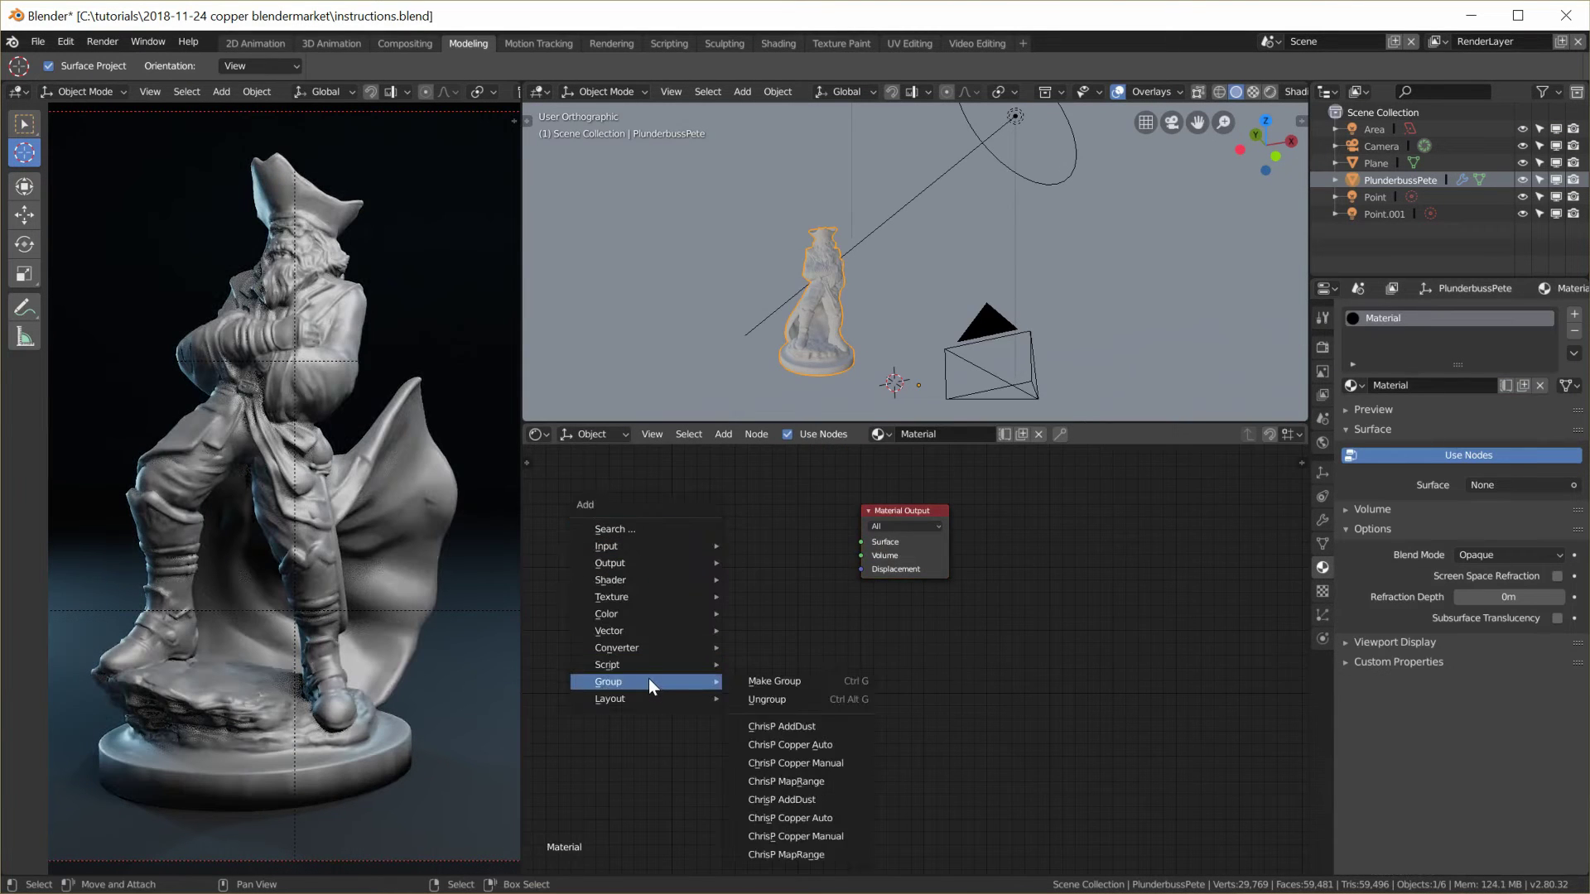
pyautogui.click(821, 763)
pyautogui.click(614, 484)
pyautogui.moveTo(699, 498); pyautogui.dragTo(861, 542)
pyautogui.moveTo(699, 642); pyautogui.dragTo(820, 649)
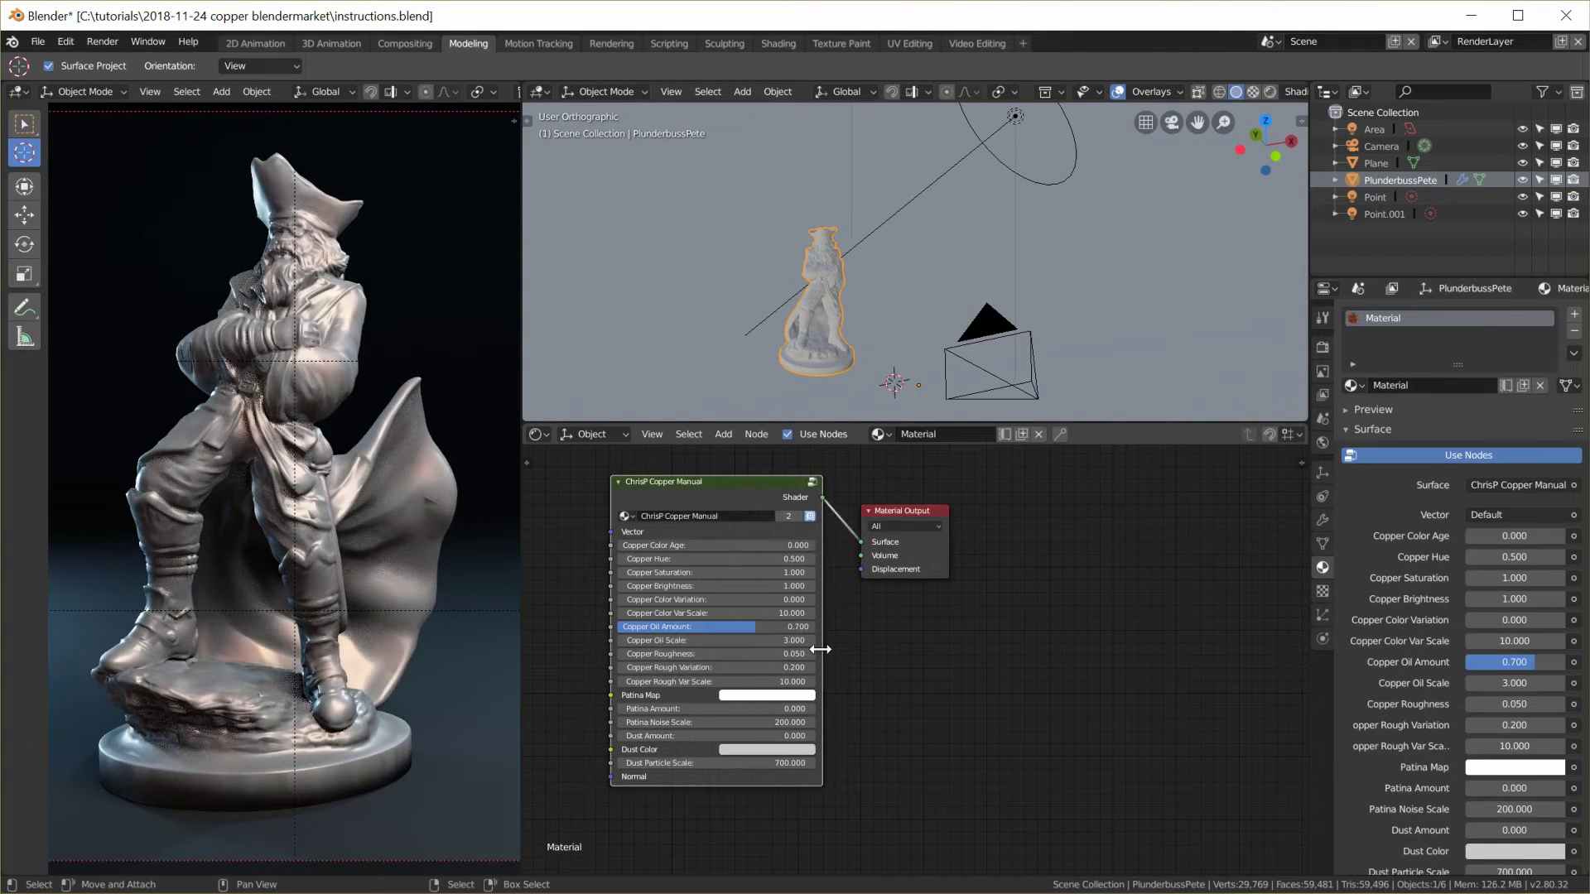
# - Enable Screen Space Reflections in the Eevee render settings
pyautogui.click(1323, 347)
pyautogui.click(1362, 495)
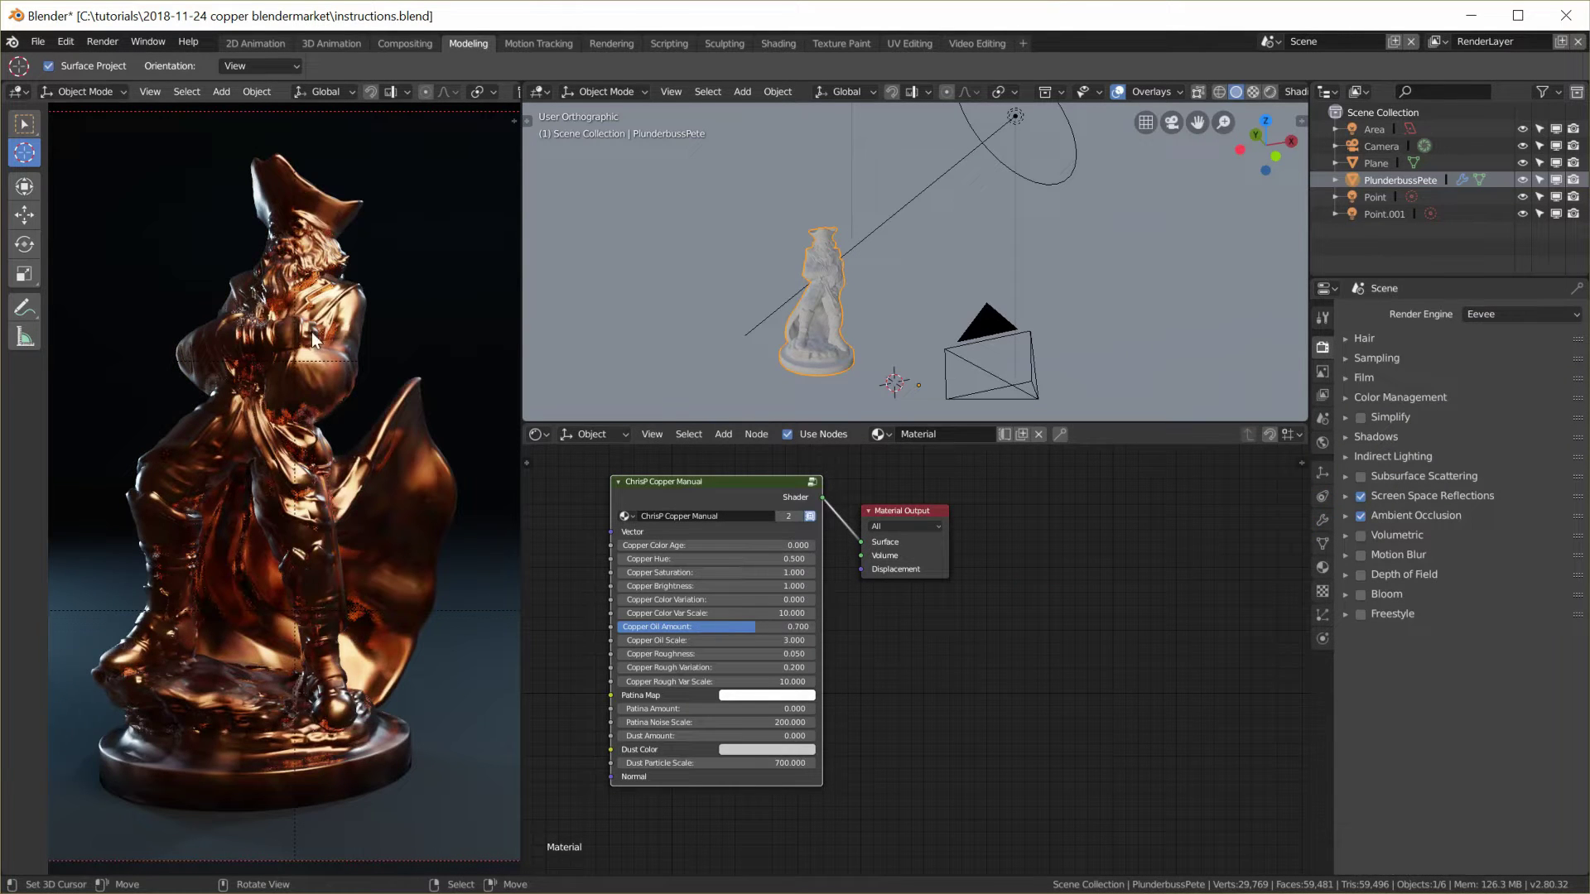
# - Try a Copper Hue of 0.51 on the ChrisP Copper Manual node and restore it to 0.5
pyautogui.moveTo(915, 585); pyautogui.dragTo(1242, 698, button='middle')
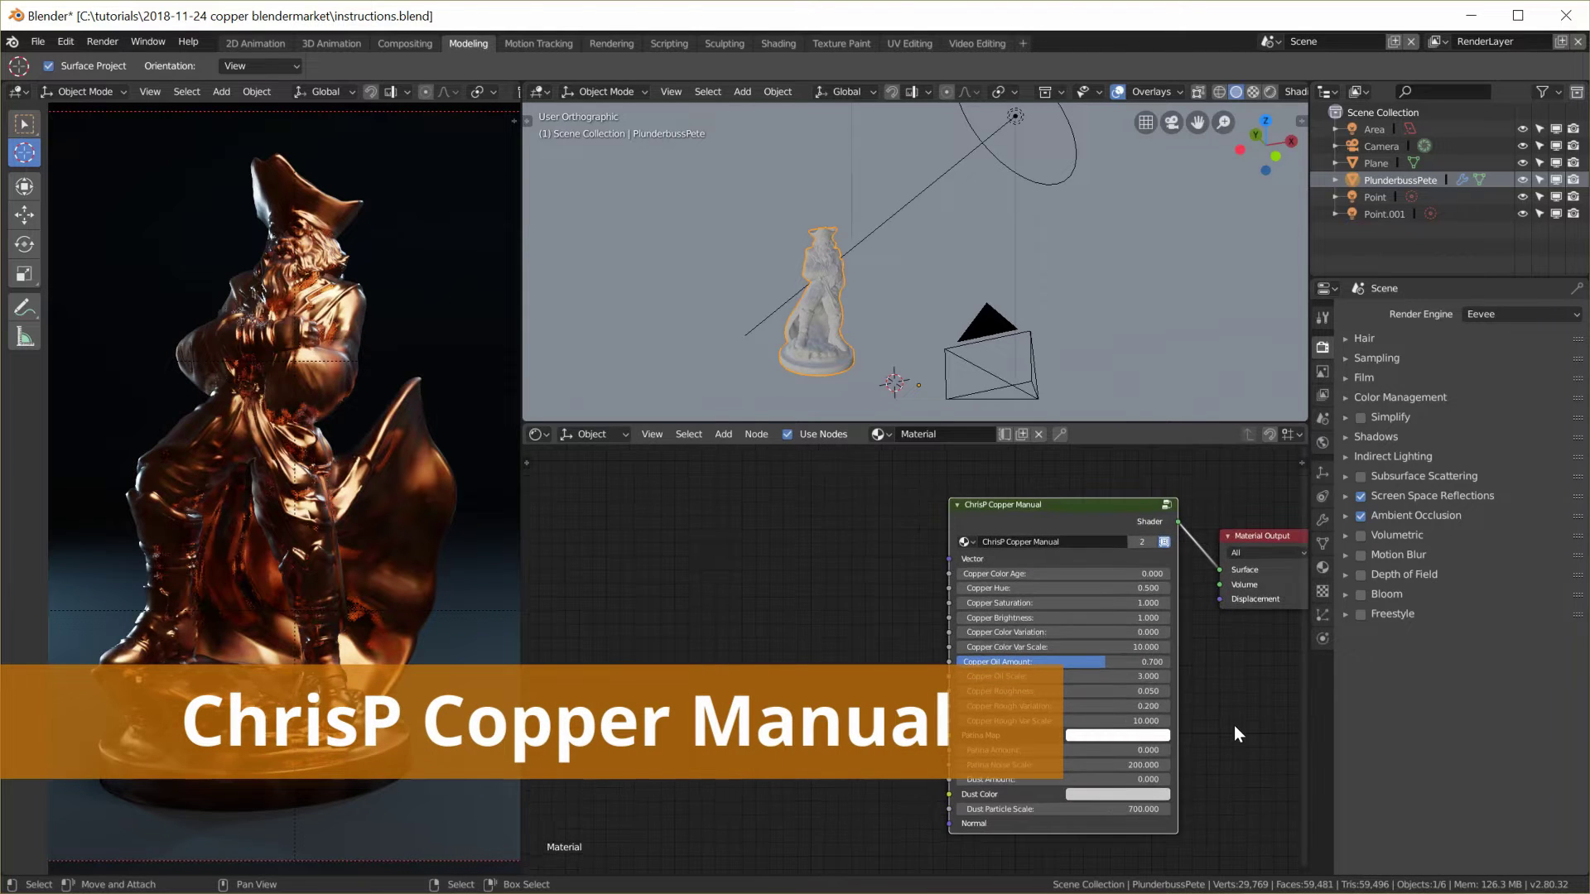
pyautogui.scroll(1, 1245, 738)
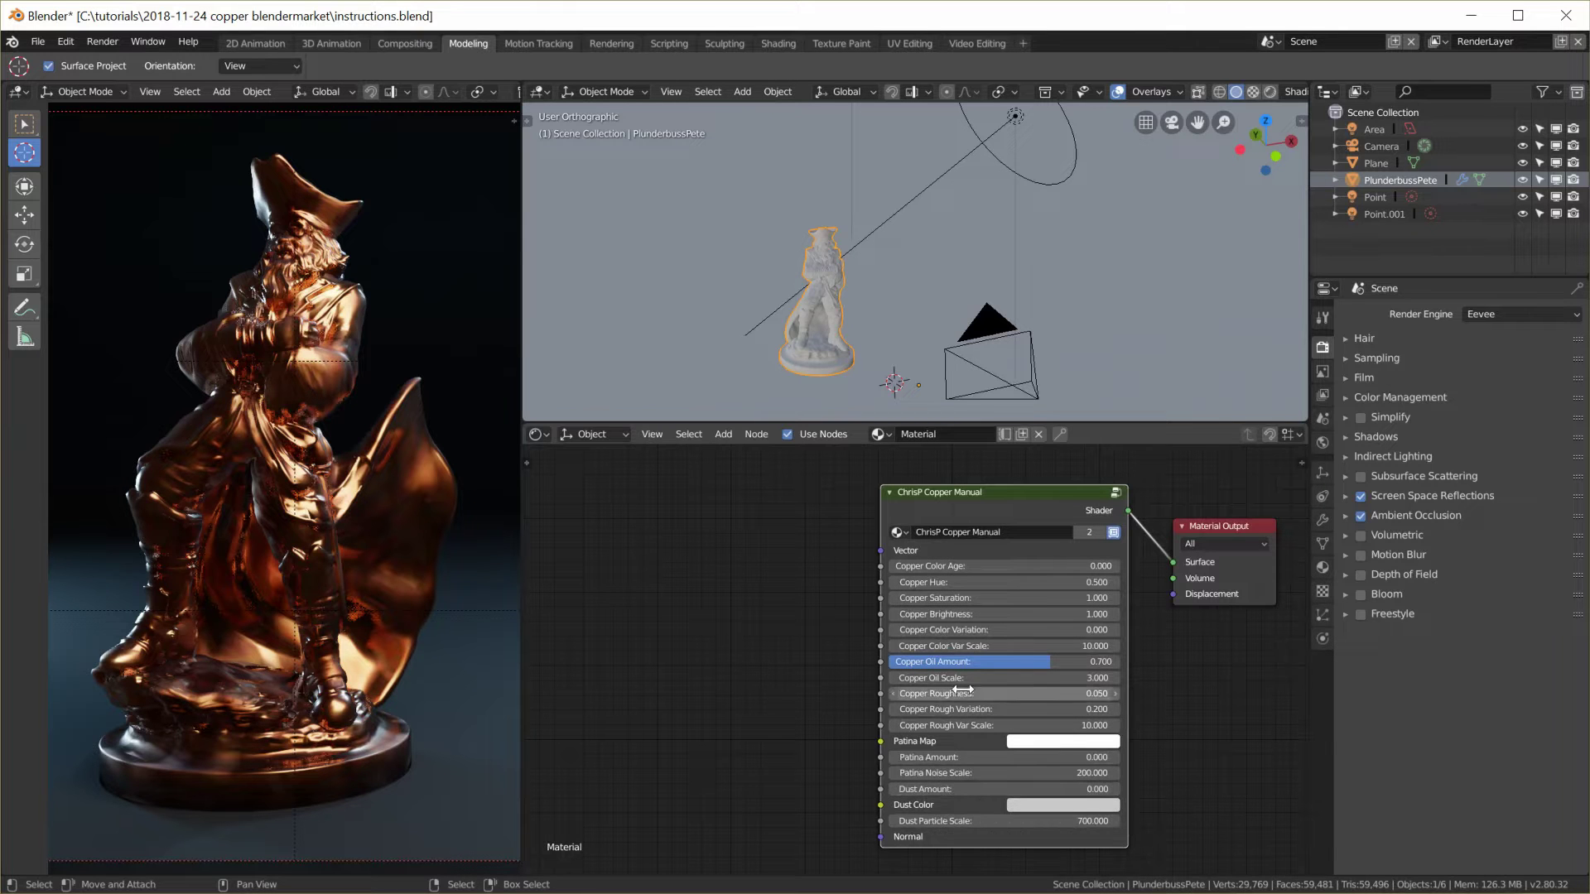
pyautogui.moveTo(965, 584)
pyautogui.mouseDown()
pyautogui.moveTo(932, 584)
pyautogui.moveTo(999, 584)
pyautogui.moveTo(982, 584)
pyautogui.mouseUp()
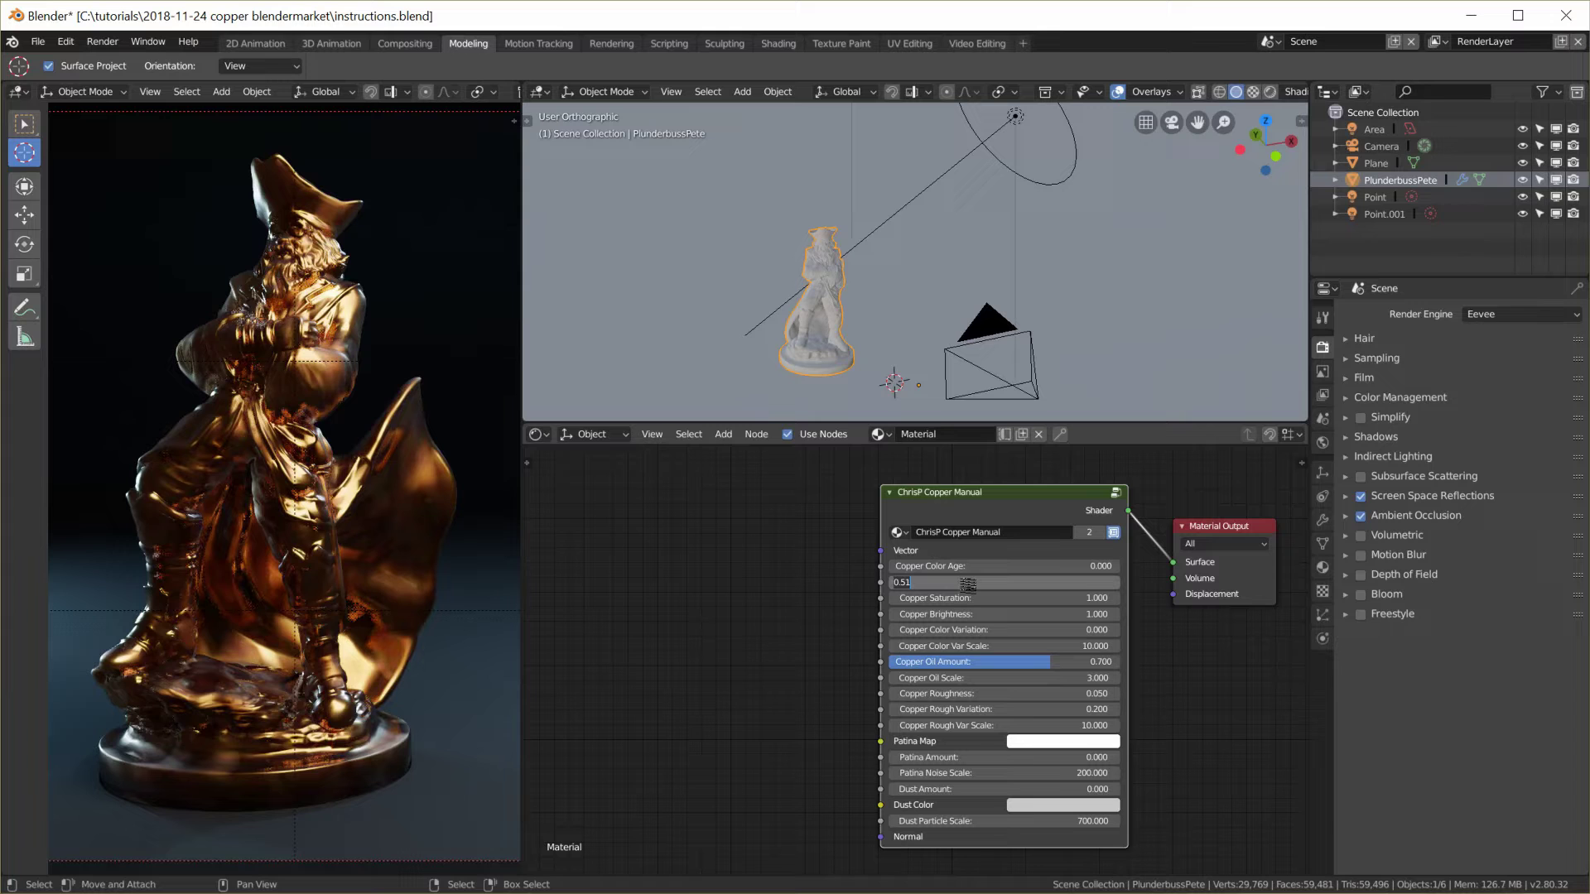
pyautogui.click(968, 585)
pyautogui.write('.5')
pyautogui.press('Return')
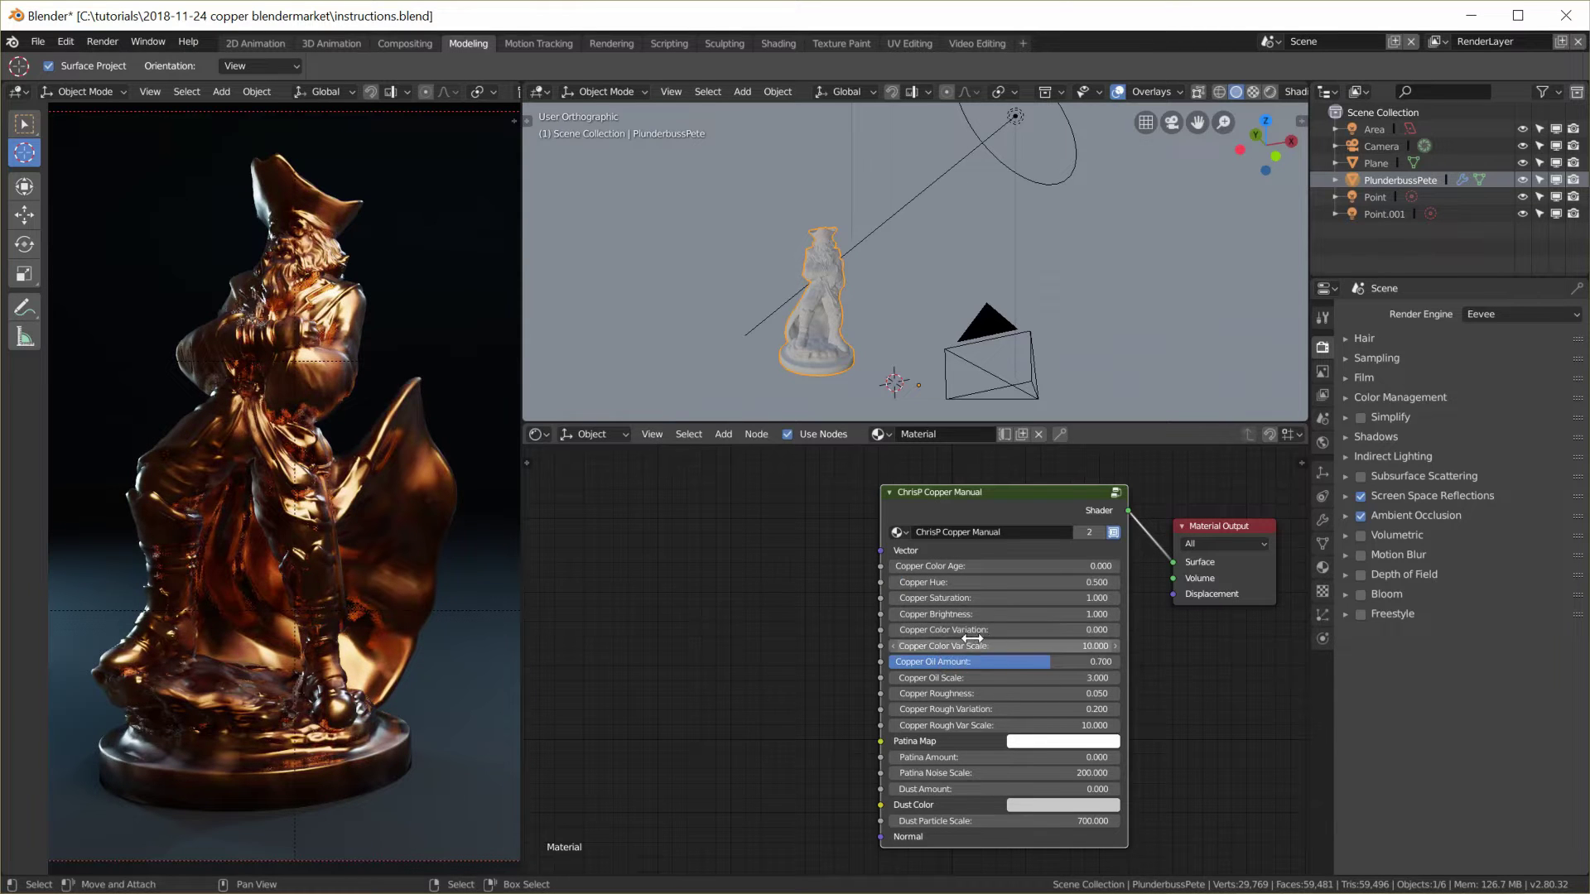
# - Set Copper Color Var Scale to 14.18 and test Copper Color Variation at 0.87, 1 and -1
pyautogui.moveTo(1003, 630)
pyautogui.mouseDown()
pyautogui.moveTo(1045, 631)
pyautogui.moveTo(960, 646)
pyautogui.moveTo(1062, 645)
pyautogui.mouseUp()
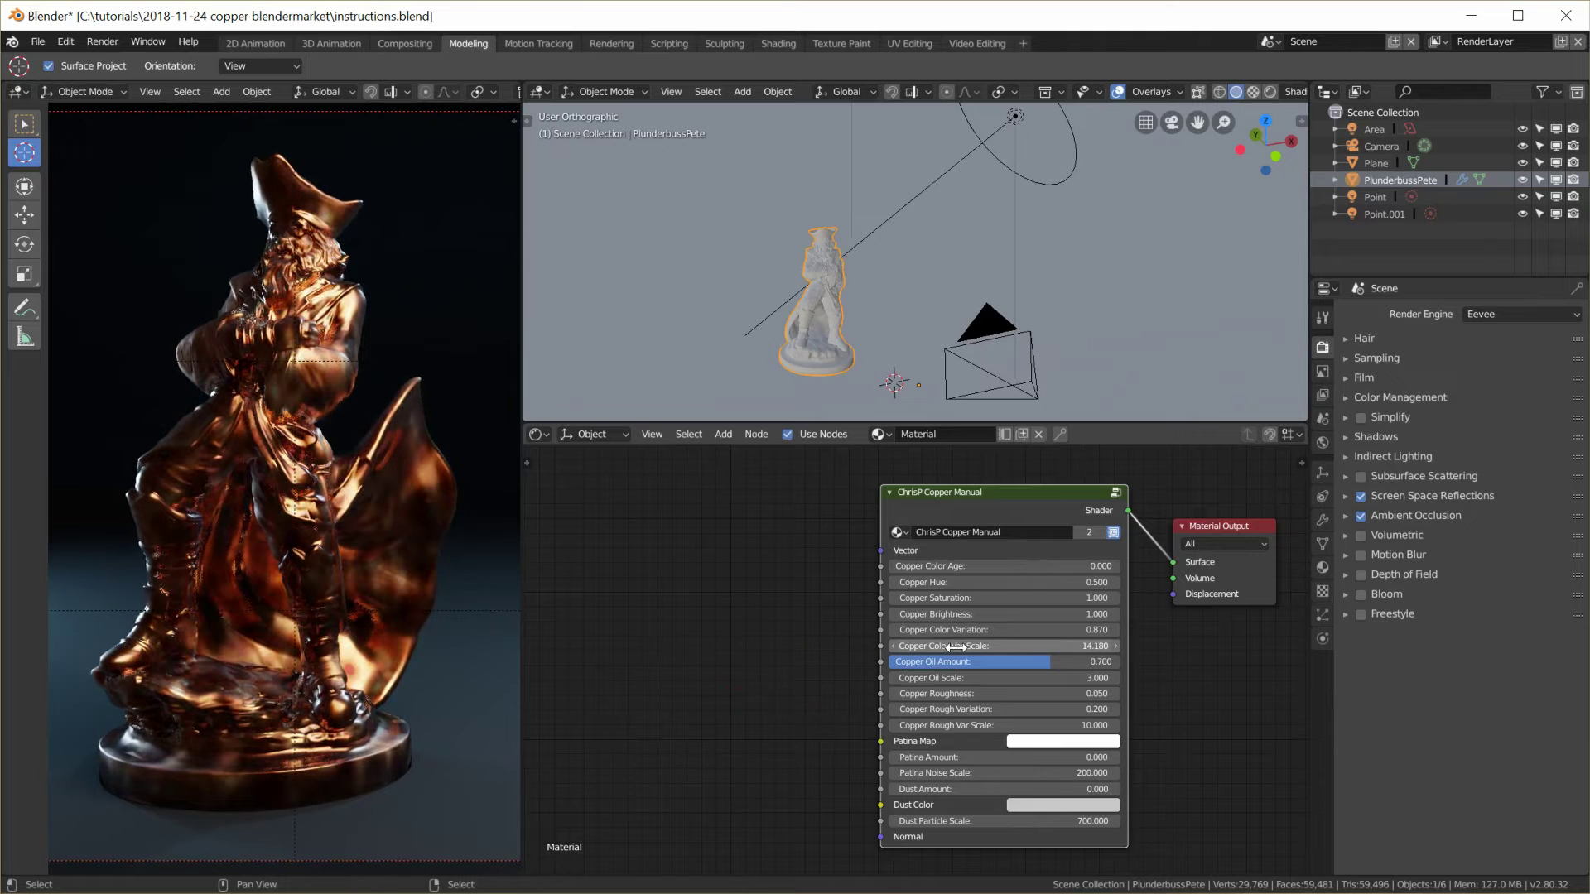
pyautogui.moveTo(960, 630); pyautogui.dragTo(795, 631)
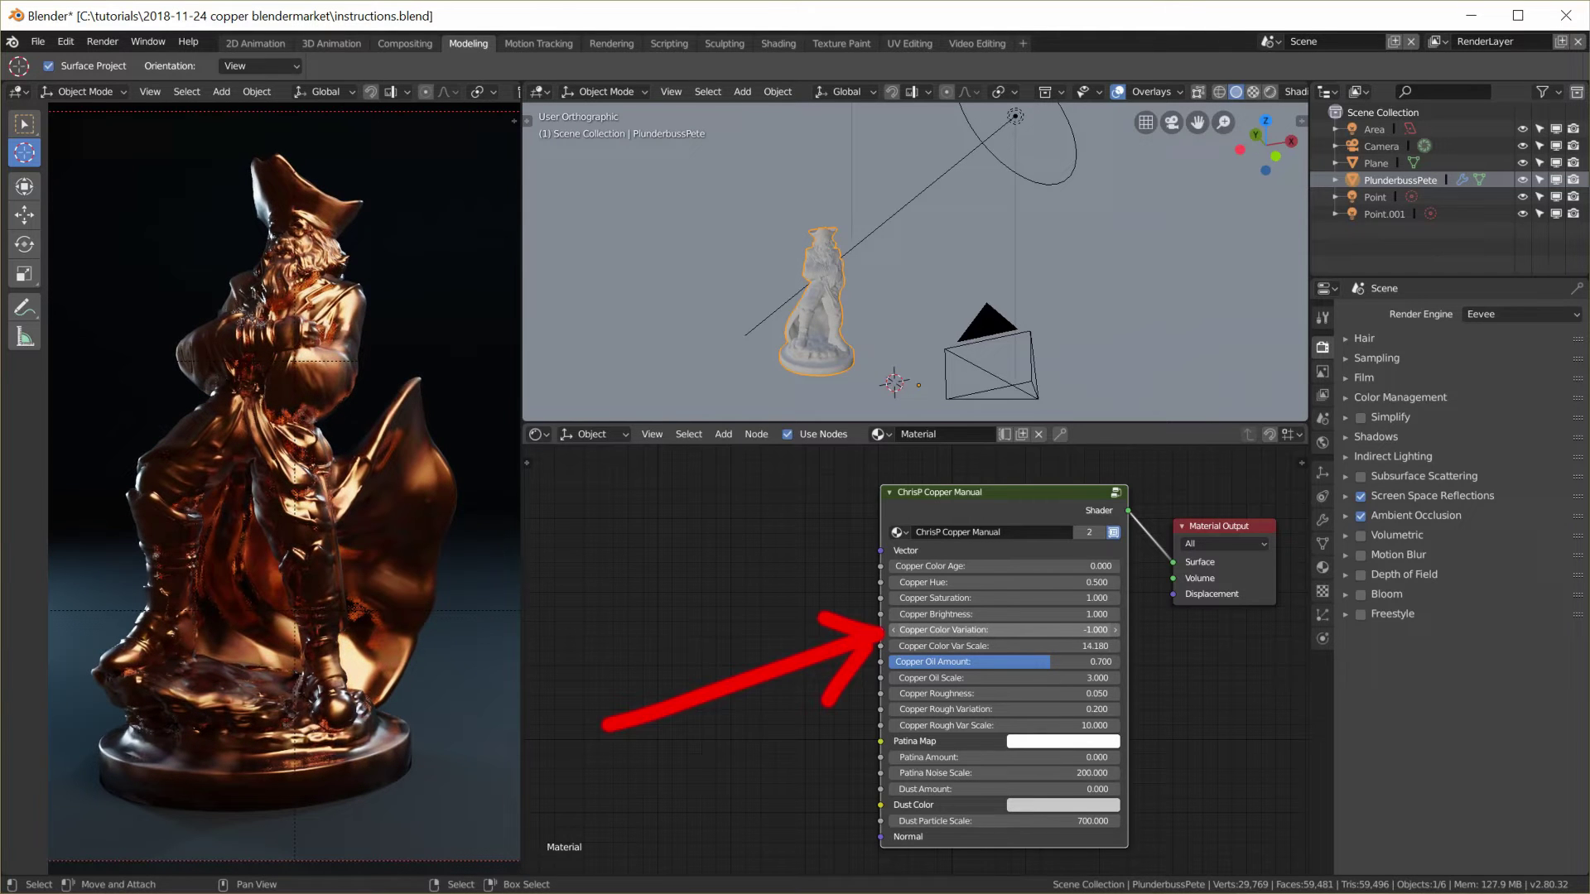
pyautogui.moveTo(960, 630); pyautogui.dragTo(1076, 630)
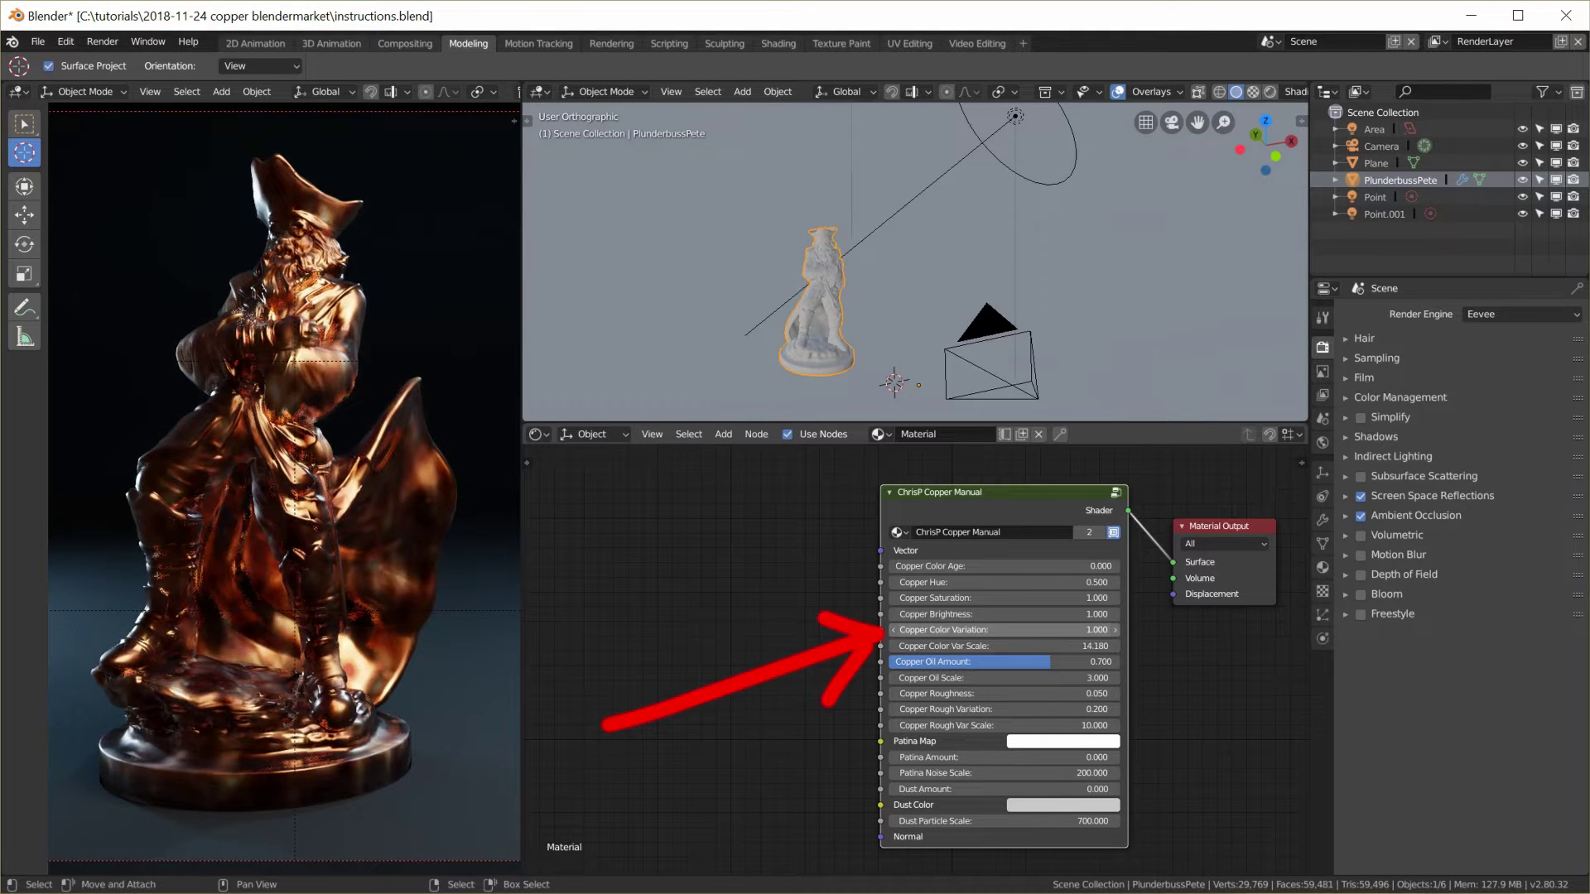
pyautogui.moveTo(965, 629); pyautogui.dragTo(699, 629)
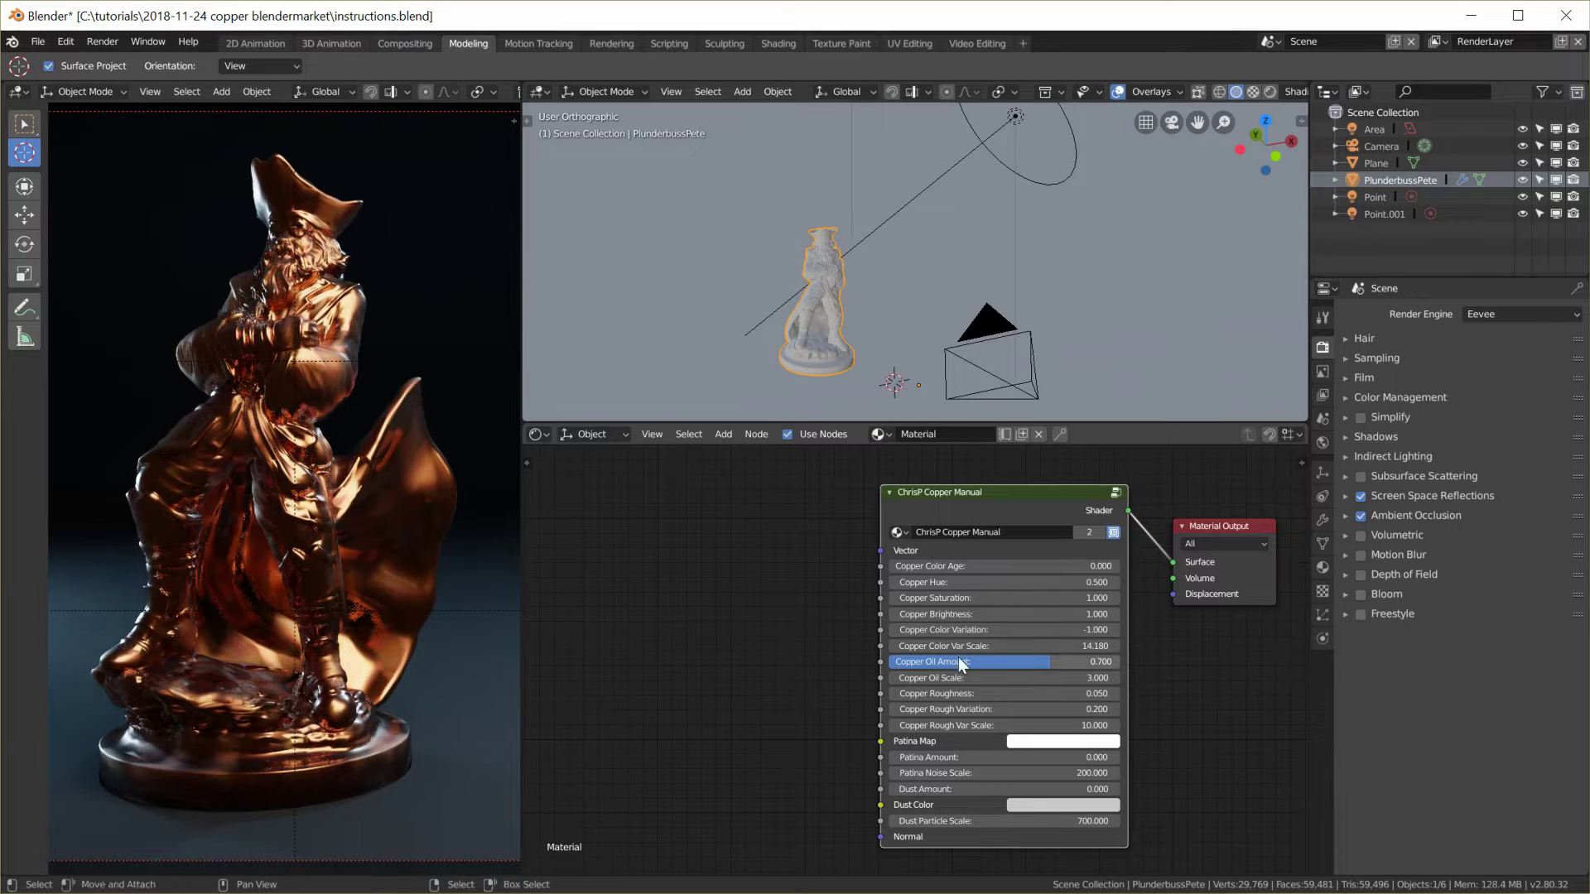
# - Raise Copper Oil Amount to 1 and set Copper Oil Scale to 3.92 while viewing the statue up close
pyautogui.scroll(1, 340, 438)
pyautogui.scroll(3, 340, 439)
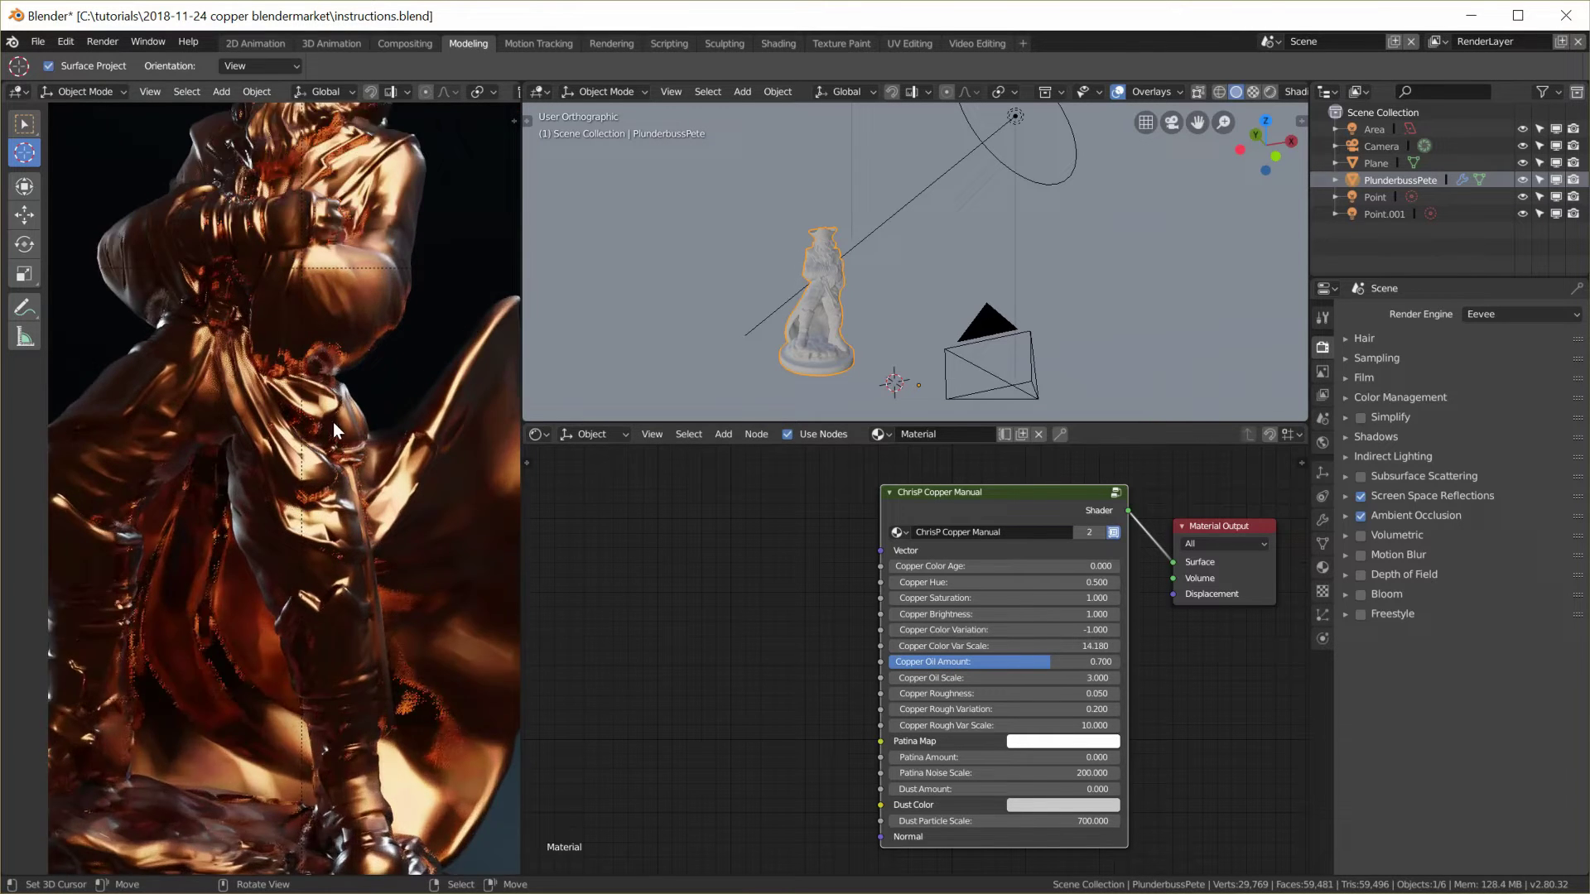
pyautogui.keyDown('shift'); pyautogui.moveTo(364, 472); pyautogui.dragTo(406, 577, button='middle'); pyautogui.keyUp('shift')
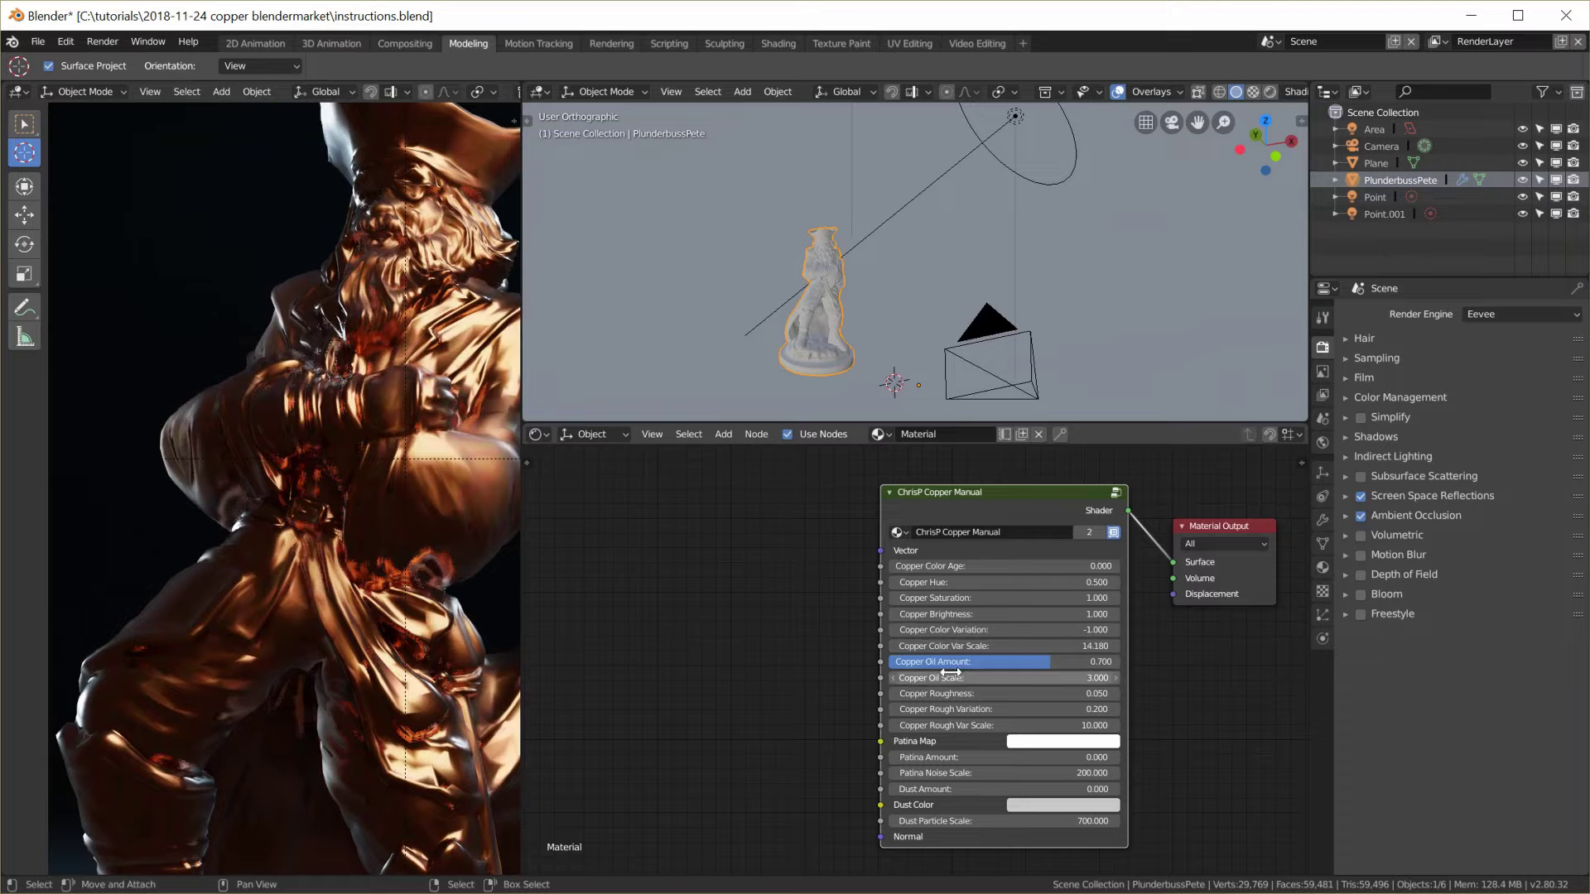
pyautogui.moveTo(961, 662); pyautogui.dragTo(1119, 662)
pyautogui.keyDown('shift'); pyautogui.moveTo(483, 465); pyautogui.dragTo(339, 466, button='middle'); pyautogui.keyUp('shift')
pyautogui.scroll(3, 339, 465)
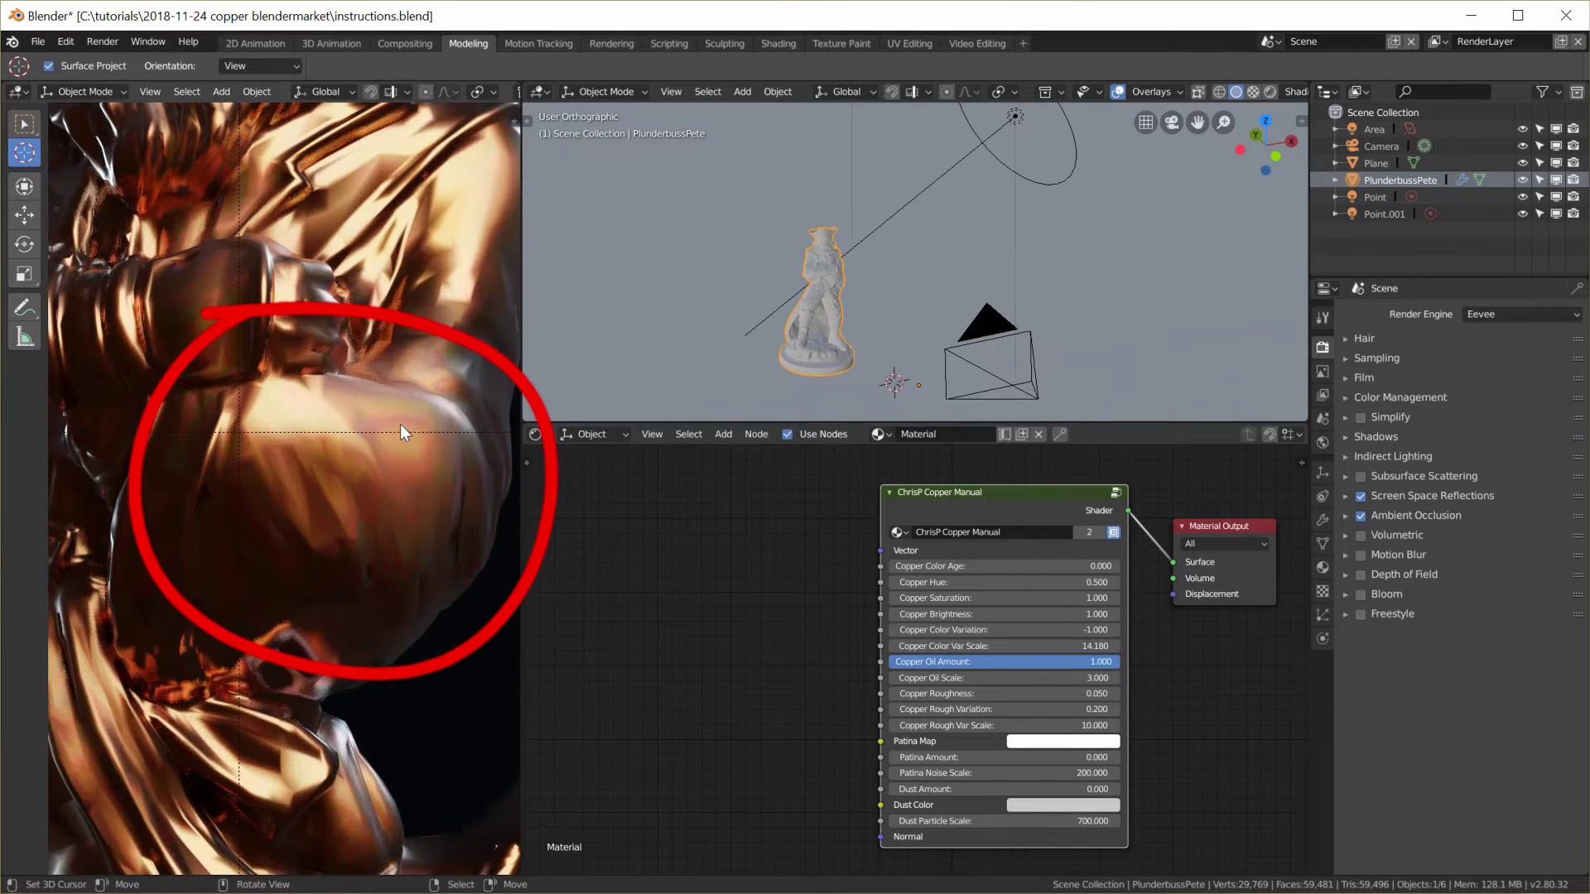
pyautogui.moveTo(994, 678)
pyautogui.mouseDown()
pyautogui.moveTo(1052, 679)
pyautogui.moveTo(745, 662)
pyautogui.moveTo(977, 662)
pyautogui.mouseUp()
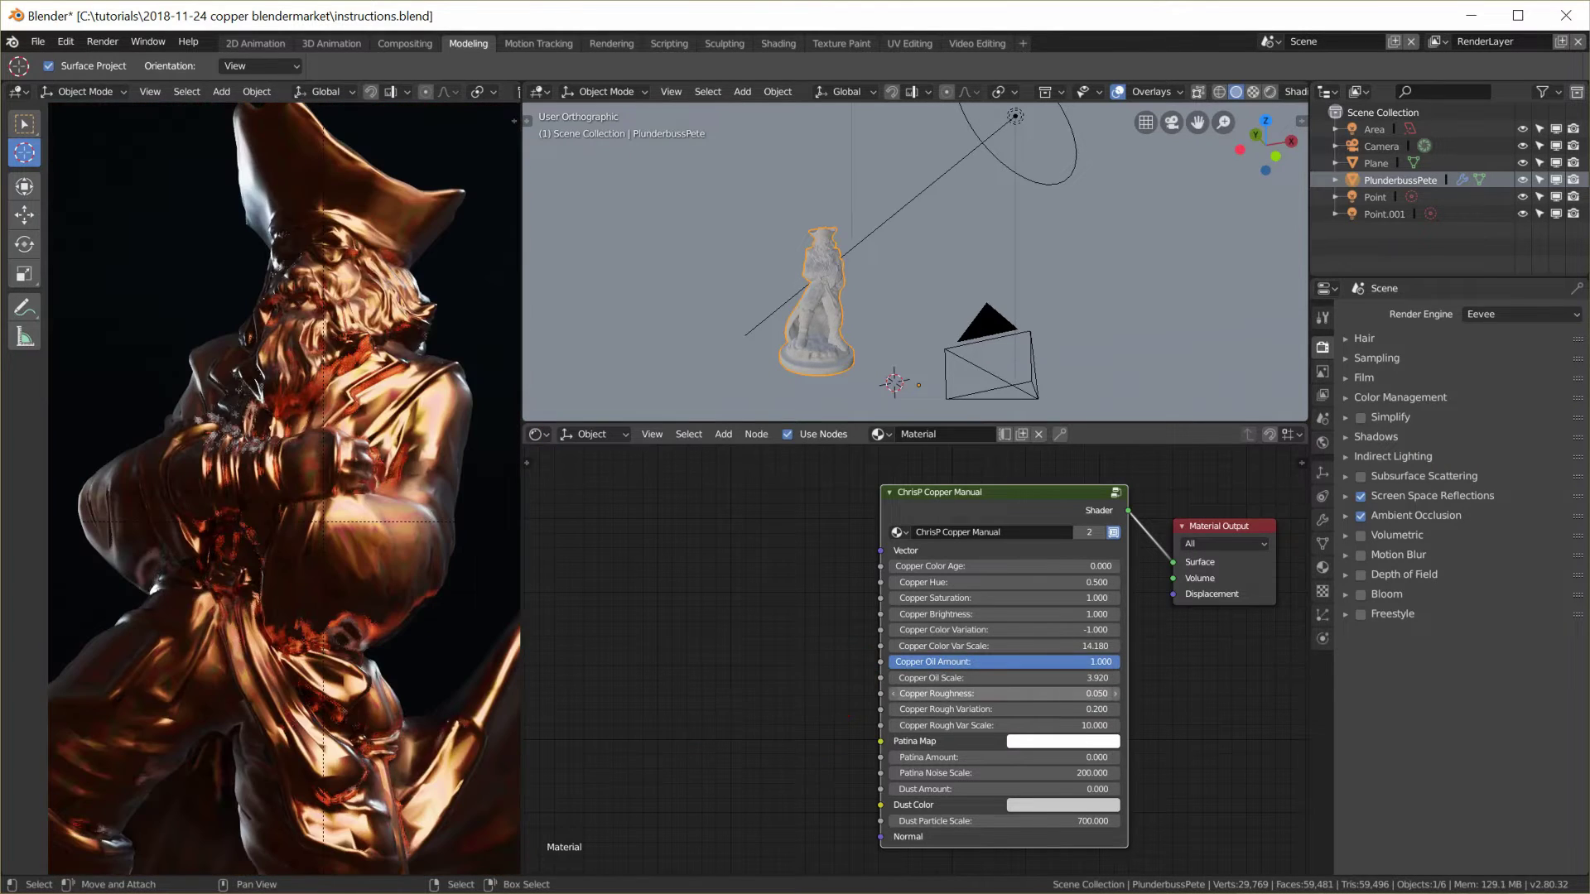
# - Refine the copper settings: Oil Scale 3.02, Rough Variation 0.27, Rough Var Scale 9.79, Color Var Scale 8.92 and Color Variation 0
pyautogui.moveTo(1004, 693)
pyautogui.mouseDown()
pyautogui.moveTo(961, 693)
pyautogui.moveTo(997, 710)
pyautogui.moveTo(978, 710)
pyautogui.moveTo(985, 724)
pyautogui.moveTo(1027, 724)
pyautogui.moveTo(977, 725)
pyautogui.moveTo(981, 694)
pyautogui.moveTo(1015, 678)
pyautogui.moveTo(981, 678)
pyautogui.moveTo(1004, 646)
pyautogui.moveTo(1068, 631)
pyautogui.moveTo(1027, 631)
pyautogui.moveTo(1051, 631)
pyautogui.mouseUp()
pyautogui.click(1018, 630)
pyautogui.write('0.3')
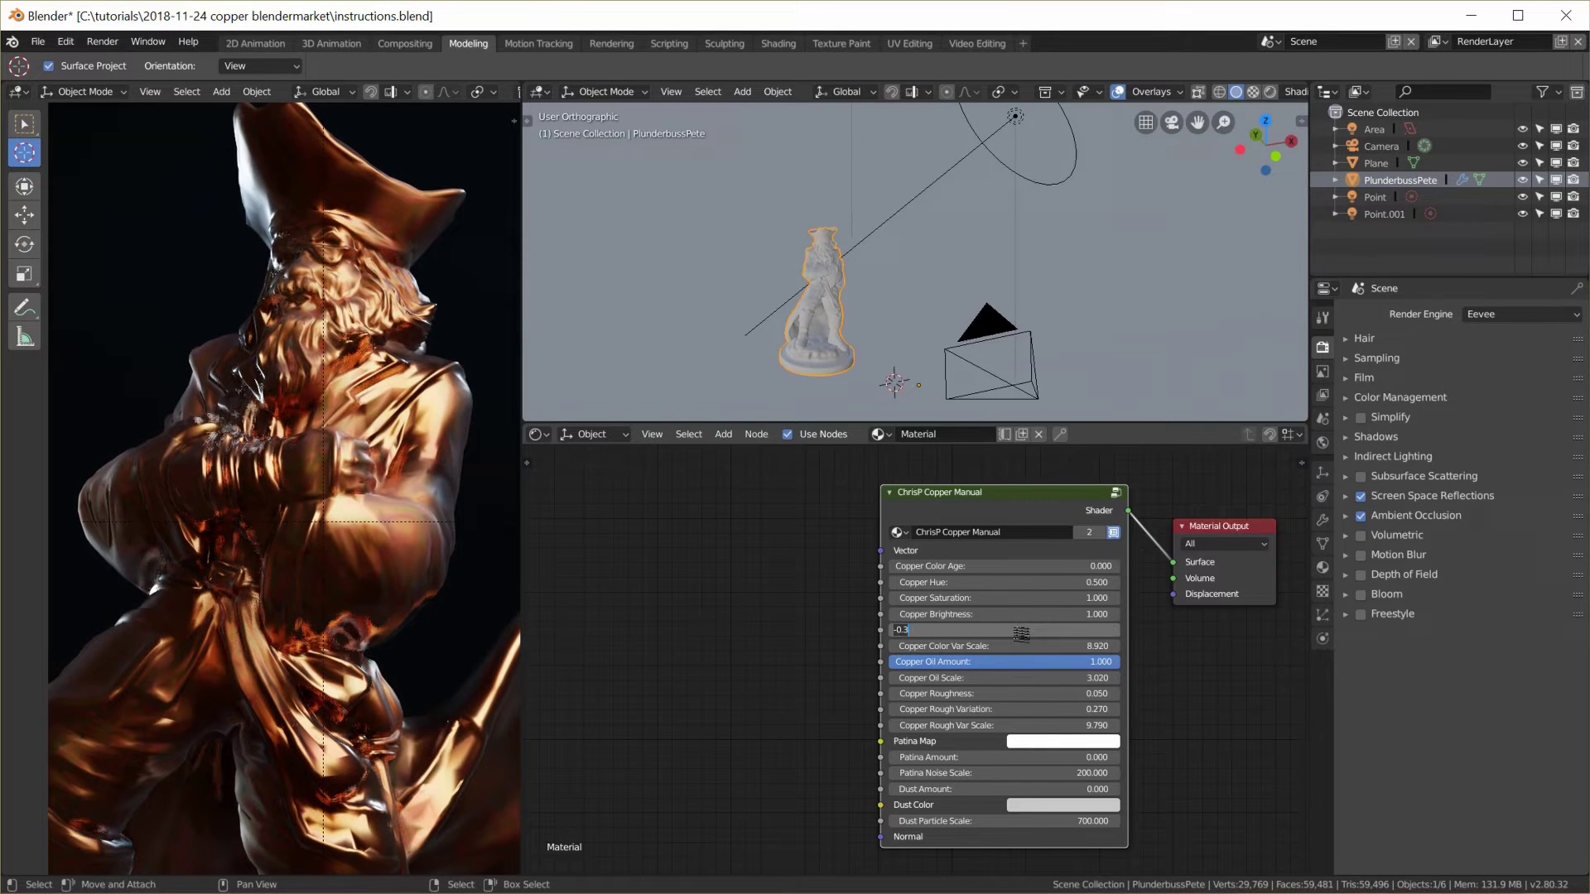
pyautogui.press('Return')
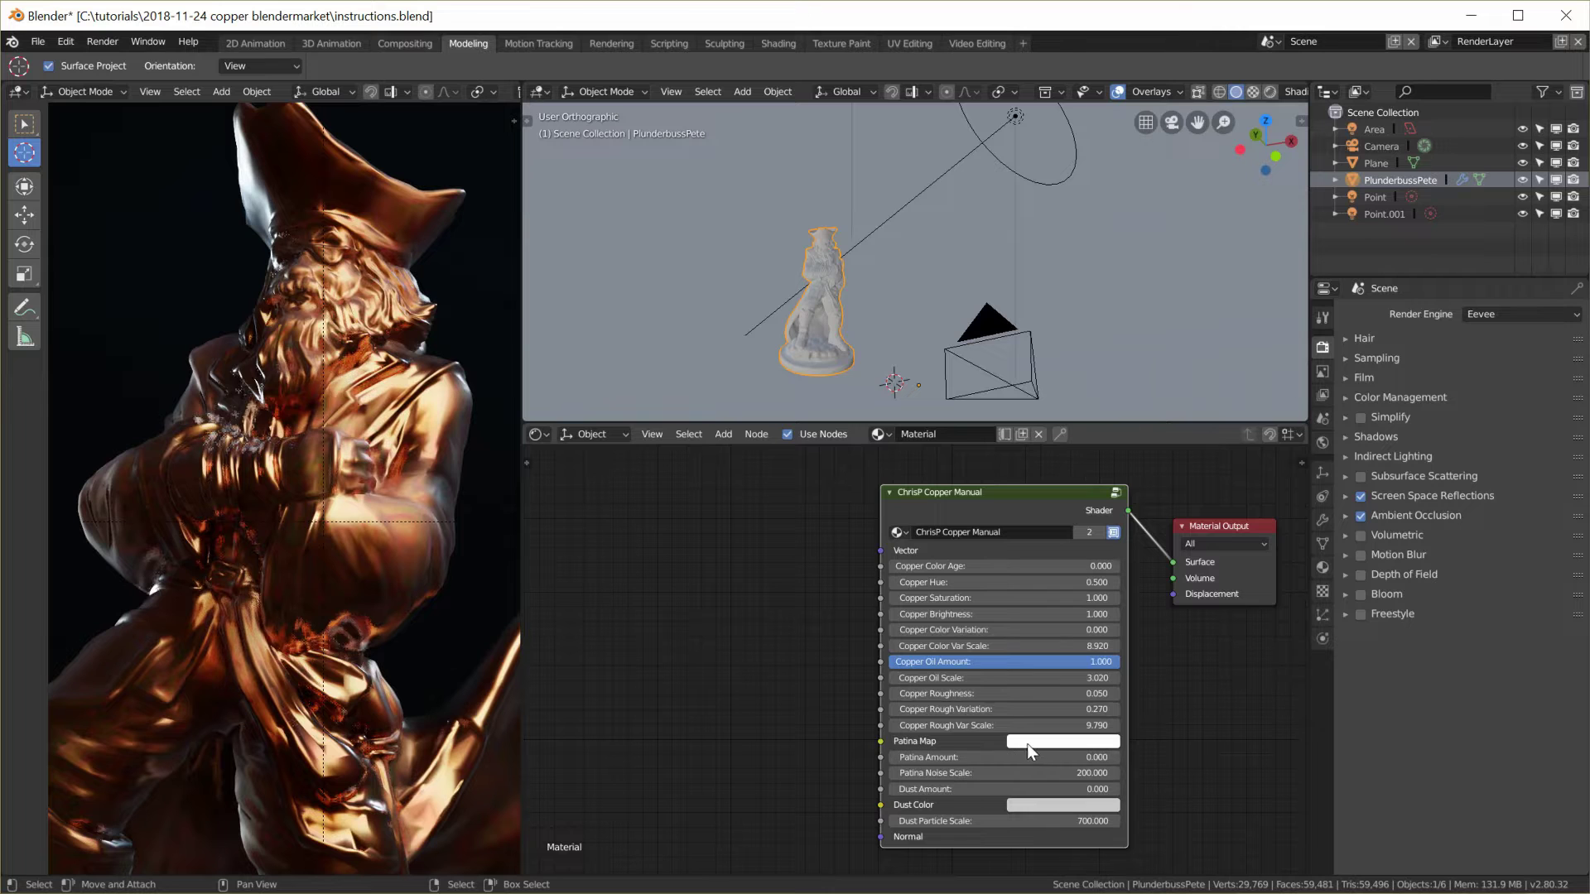
# - Set the Patina Map color to black and the Patina Amount to 1
pyautogui.click(1031, 750)
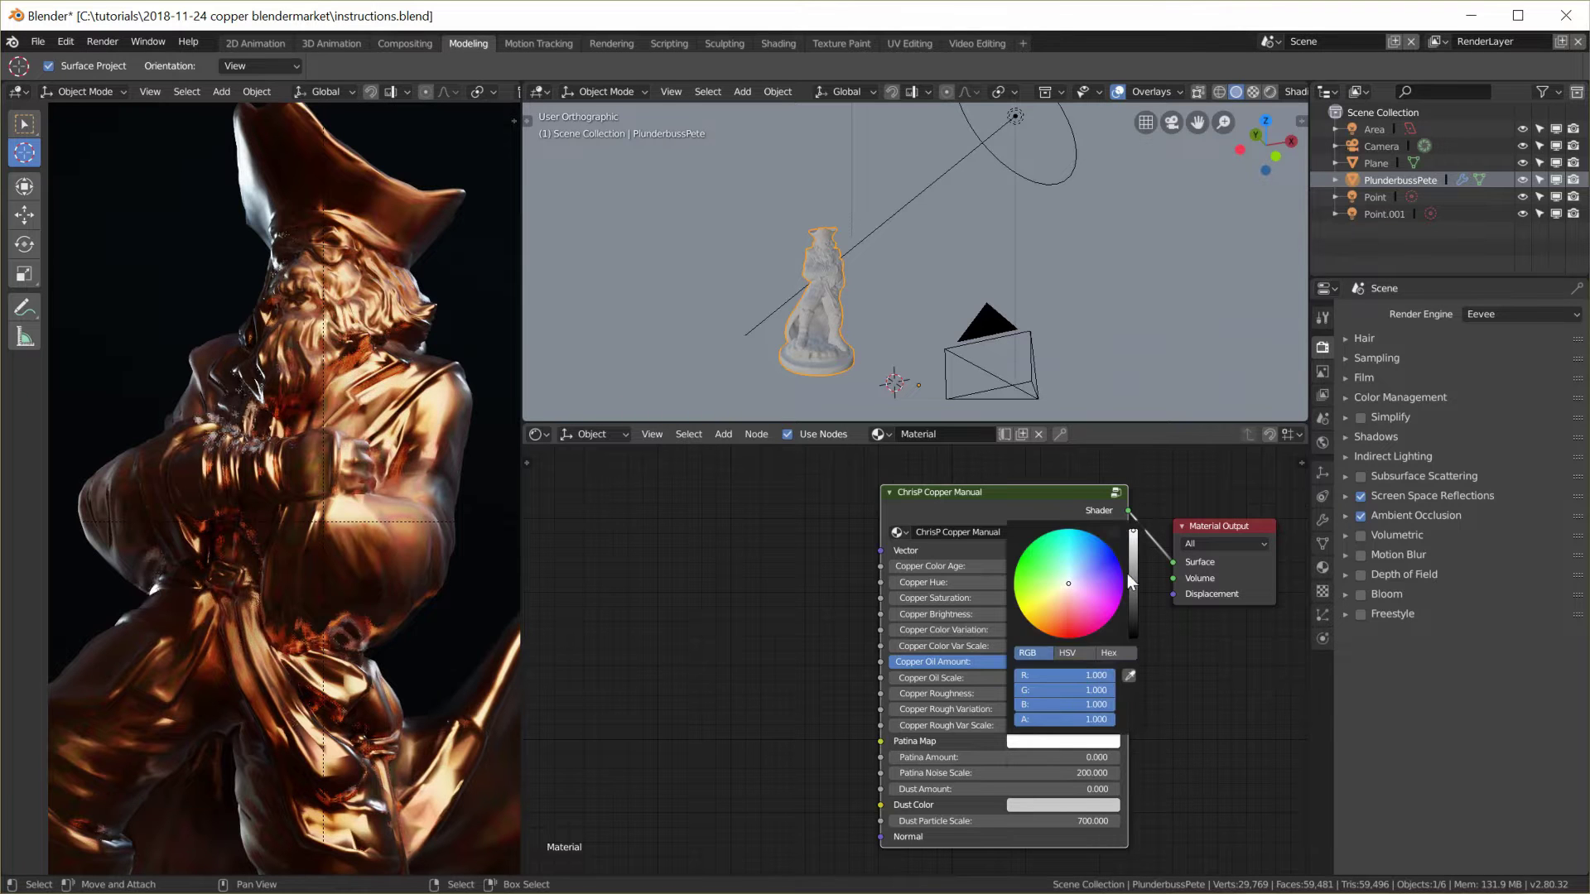
pyautogui.moveTo(1128, 580); pyautogui.dragTo(1134, 640)
pyautogui.click(996, 757)
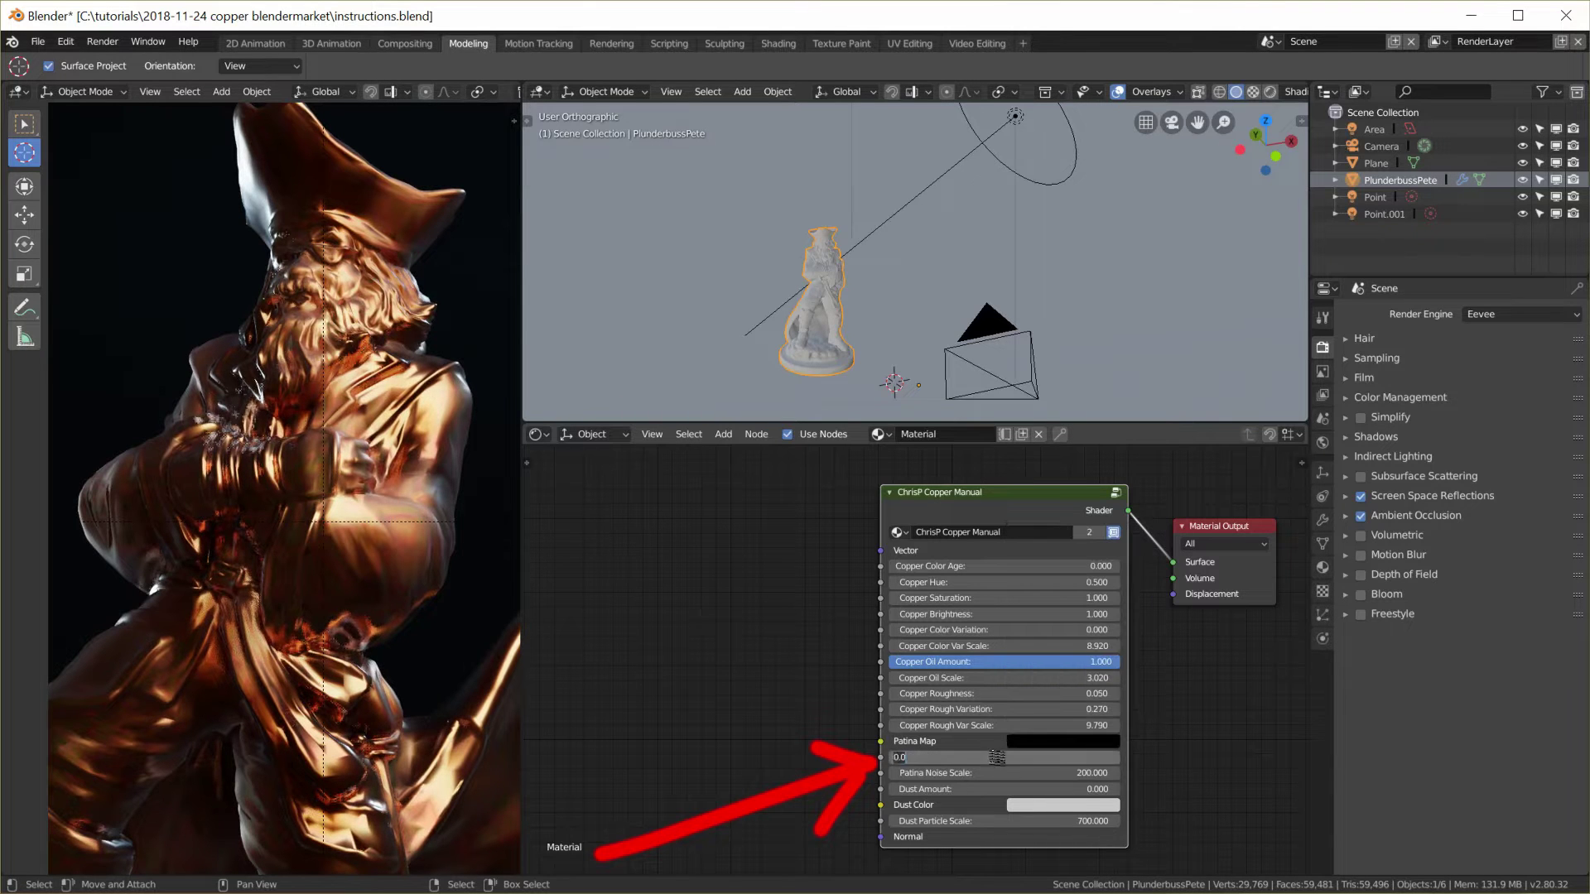
pyautogui.write('1')
pyautogui.press('Return')
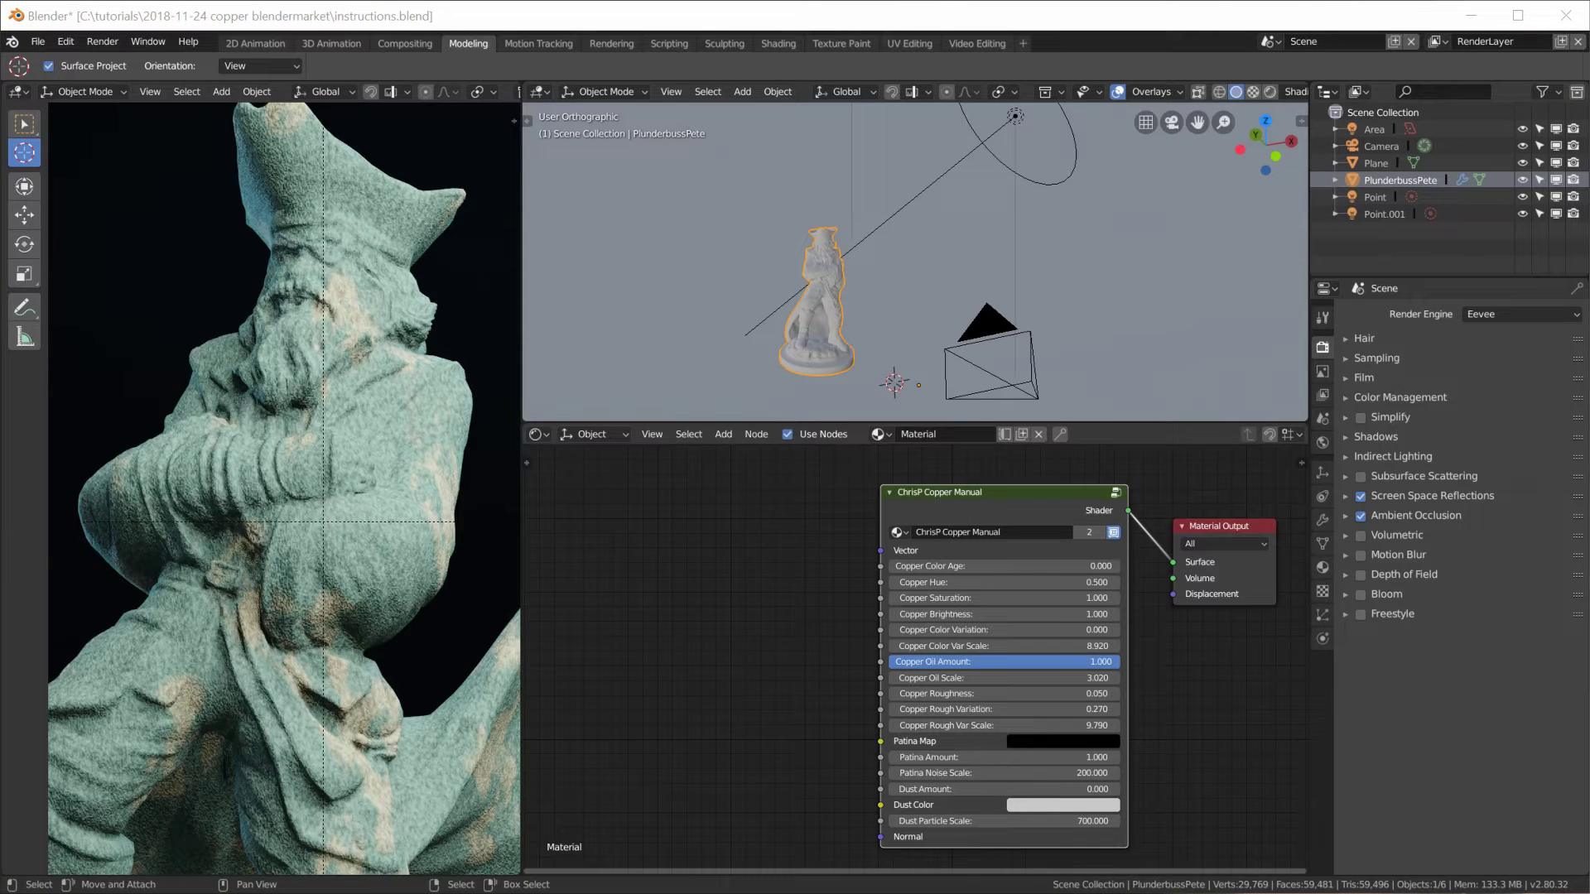
# - Switch the statue to Texture Paint mode and paint the cape with a black brush to mask in patina
pyautogui.scroll(-8, 316, 608)
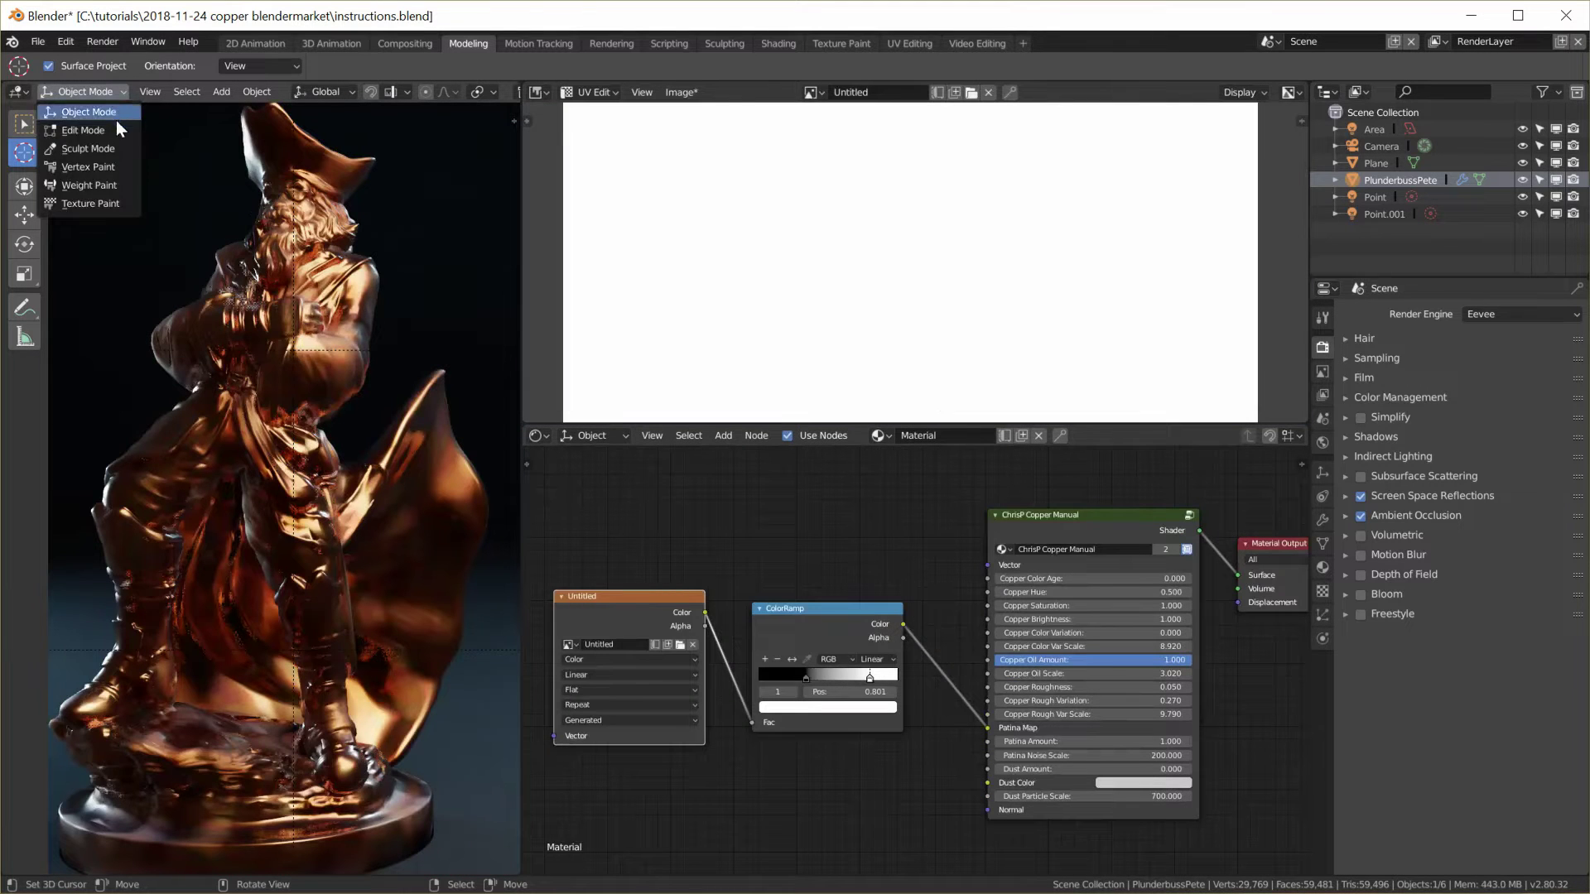
pyautogui.click(113, 206)
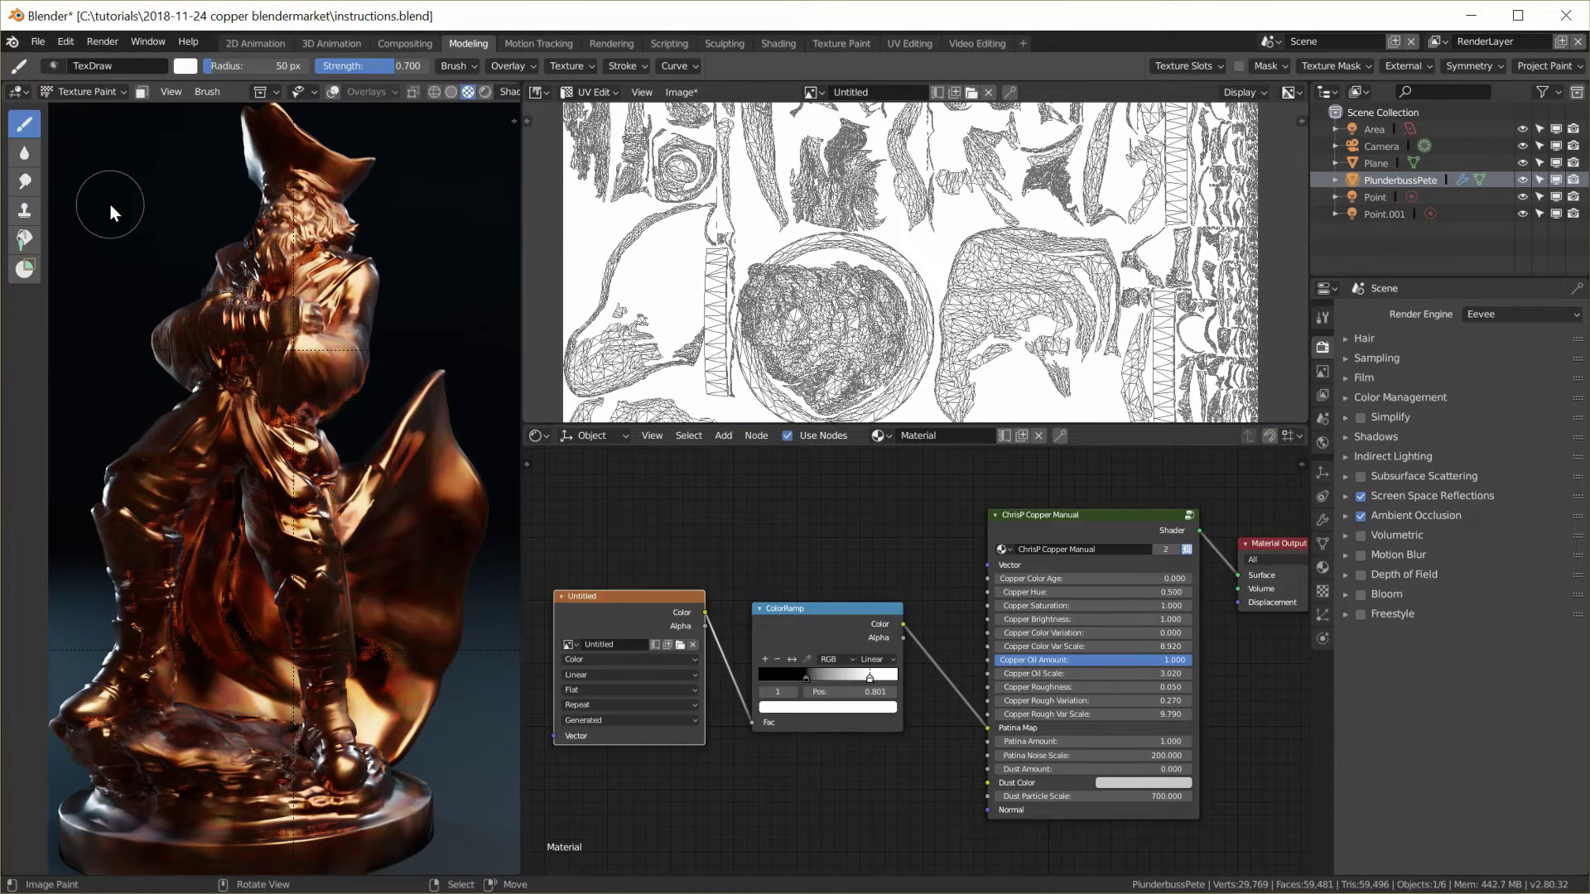
pyautogui.click(186, 66)
pyautogui.moveTo(310, 139); pyautogui.dragTo(319, 207)
pyautogui.moveTo(399, 530)
pyautogui.mouseDown()
pyautogui.moveTo(433, 424)
pyautogui.moveTo(374, 573)
pyautogui.mouseUp()
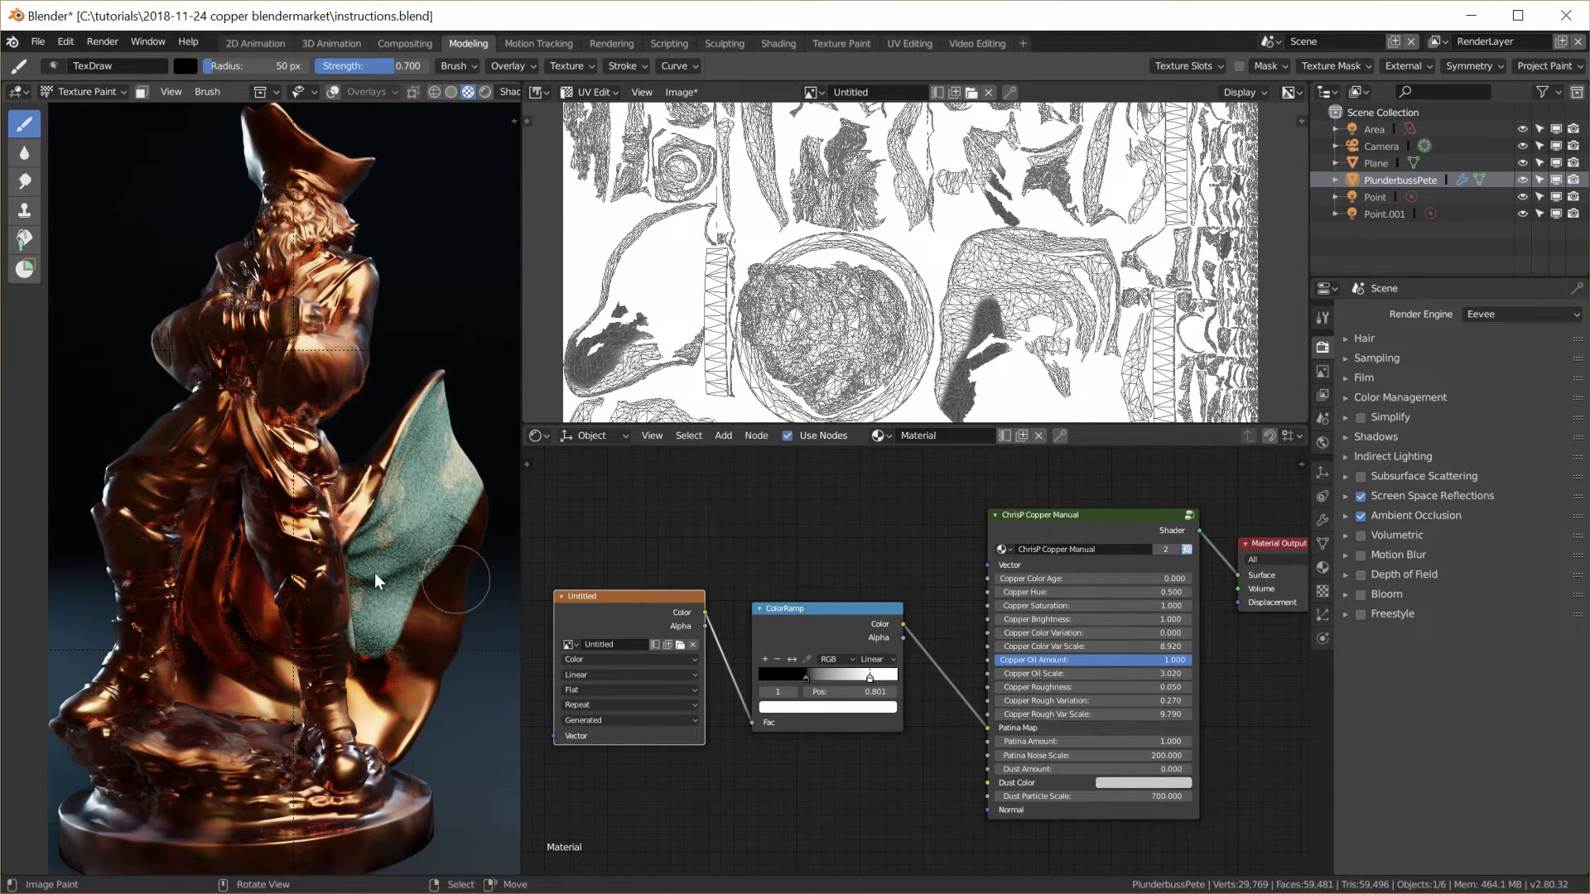
# - Brighten the texture brush color and paint a stroke from the raised foot's rock down to the round base
pyautogui.click(188, 66)
pyautogui.moveTo(315, 205); pyautogui.dragTo(315, 169)
pyautogui.moveTo(171, 651)
pyautogui.mouseDown()
pyautogui.moveTo(249, 737)
pyautogui.moveTo(157, 782)
pyautogui.moveTo(348, 815)
pyautogui.mouseUp()
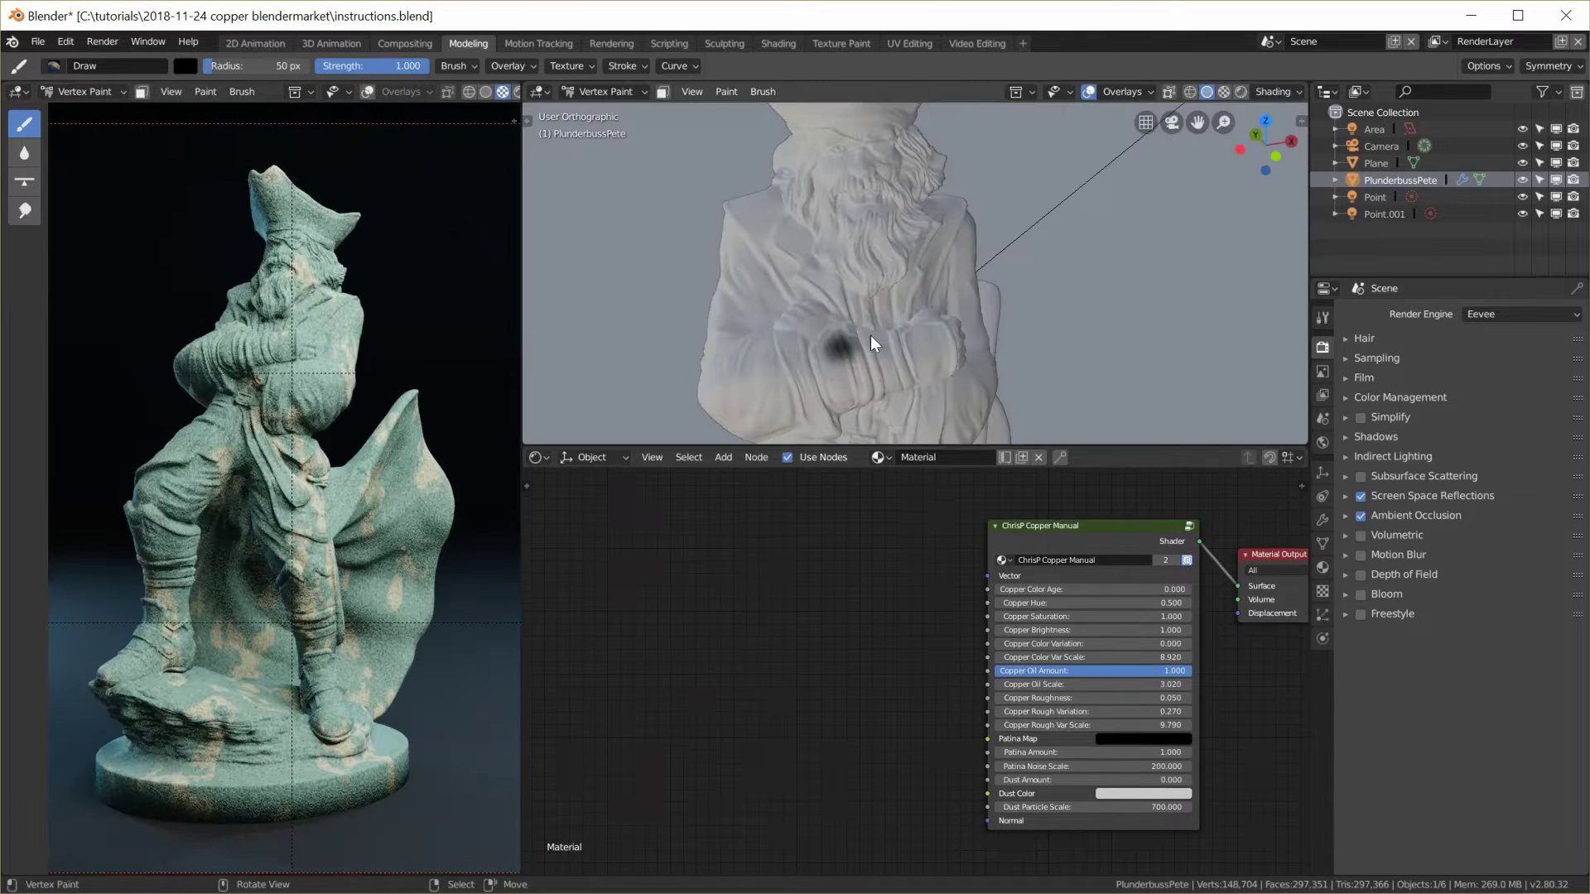
# - Paint black vertex color strokes across the statue's folded arms, coat side and inner leg
pyautogui.keyDown('shift'); pyautogui.moveTo(868, 366); pyautogui.dragTo(915, 181, button='middle'); pyautogui.keyUp('shift')
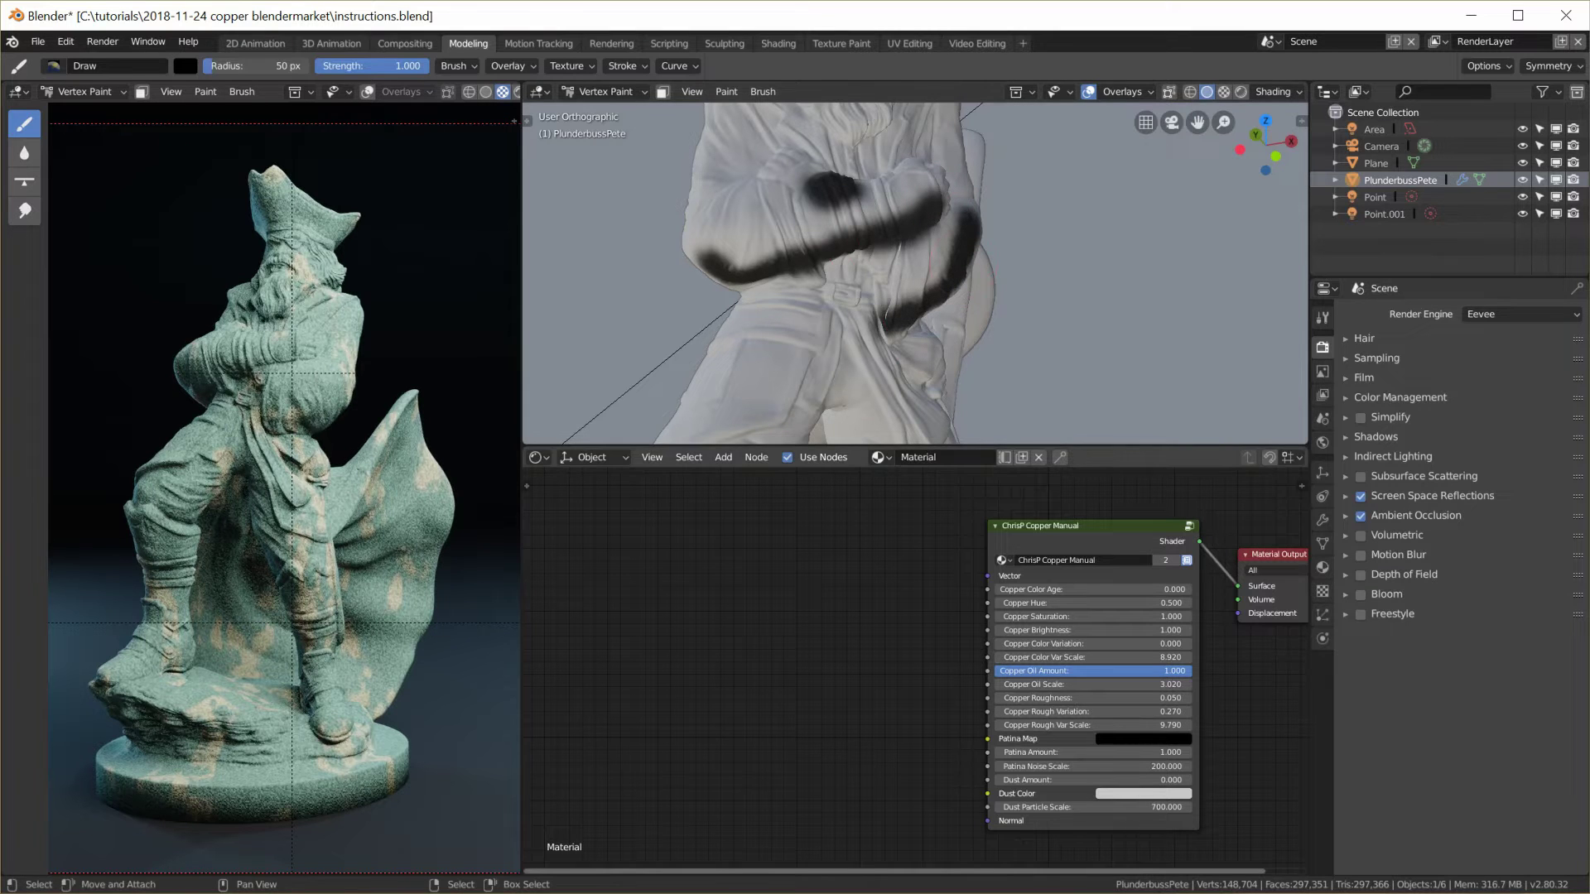
pyautogui.moveTo(868, 388); pyautogui.dragTo(893, 341, button='middle')
pyautogui.keyDown('shift'); pyautogui.moveTo(801, 429); pyautogui.dragTo(846, 203, button='middle'); pyautogui.keyUp('shift')
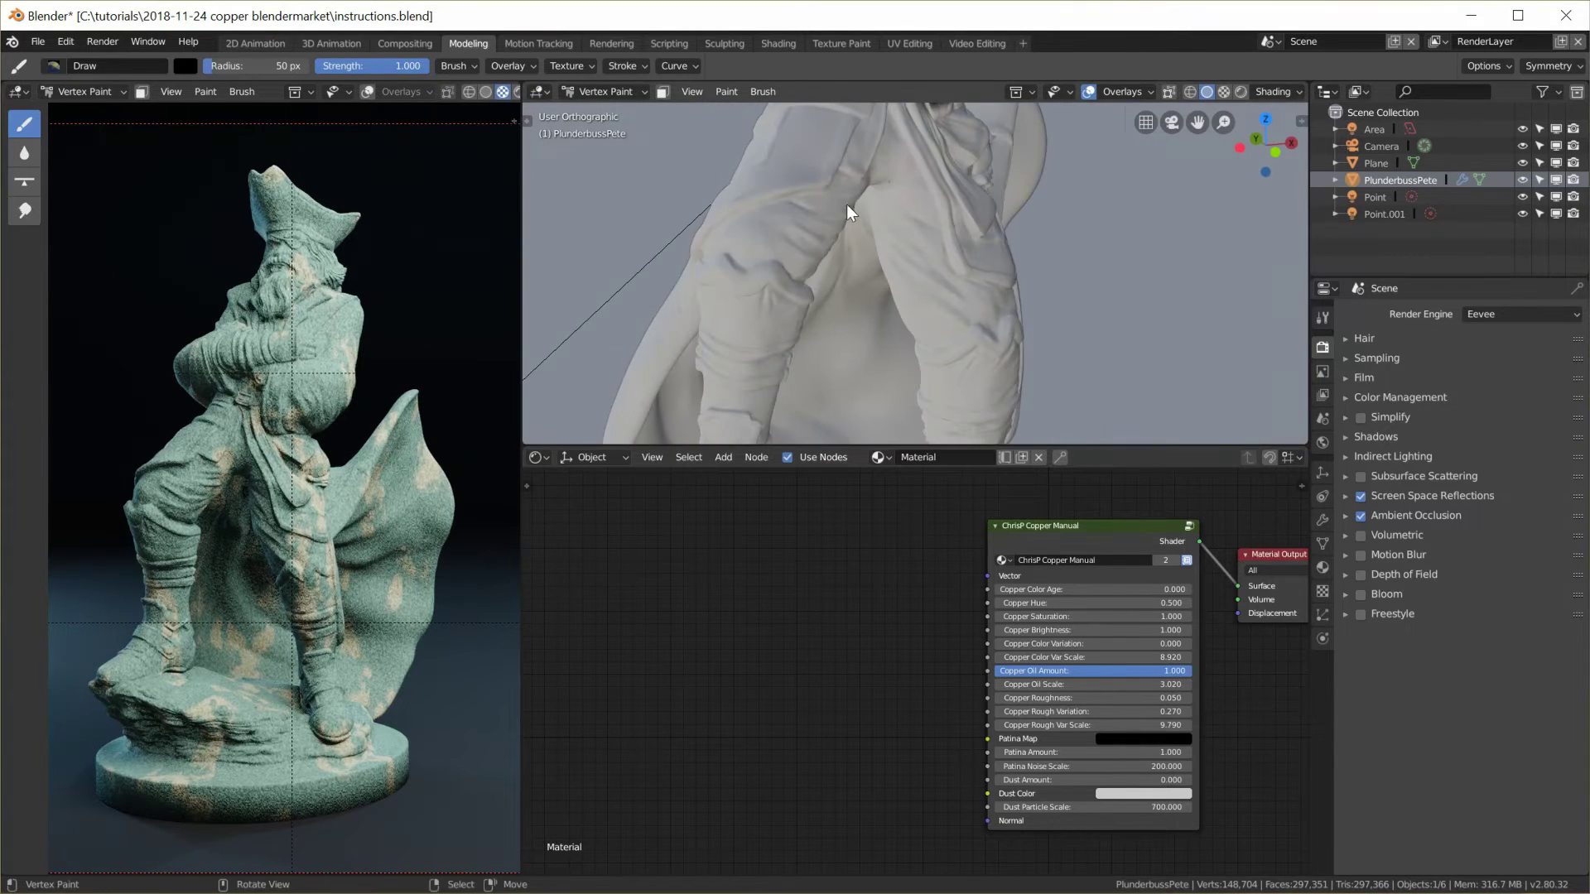
# - Add an Attribute node named Patina and connect its Color output to the copper shader's Patina Map input
pyautogui.hotkey('shift', 'a')
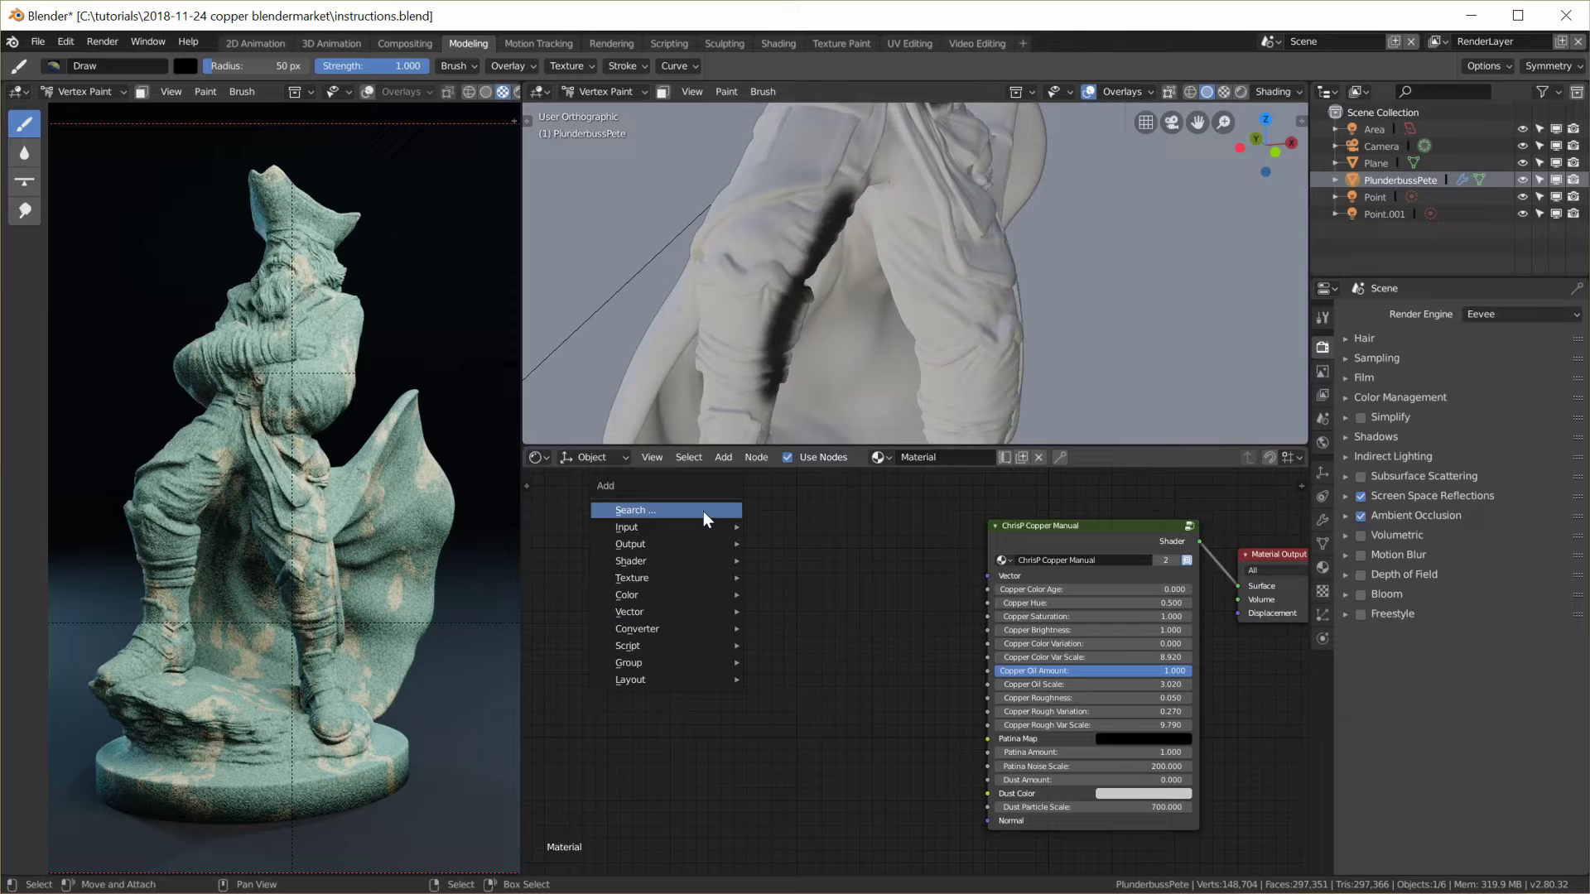
pyautogui.moveTo(752, 525)
pyautogui.click(944, 527)
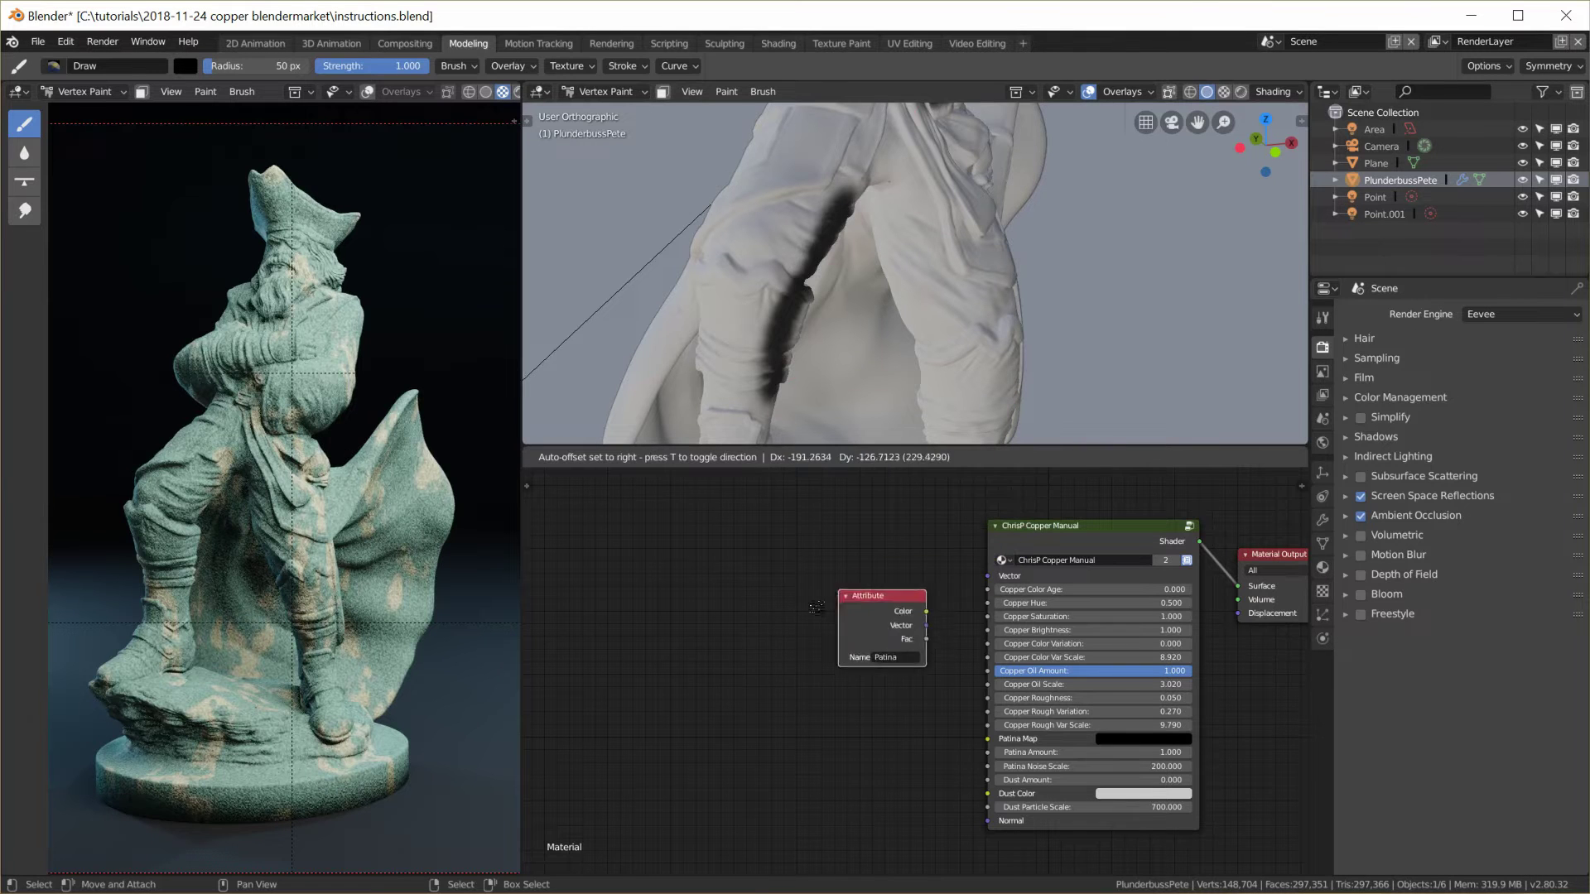
pyautogui.click(700, 641)
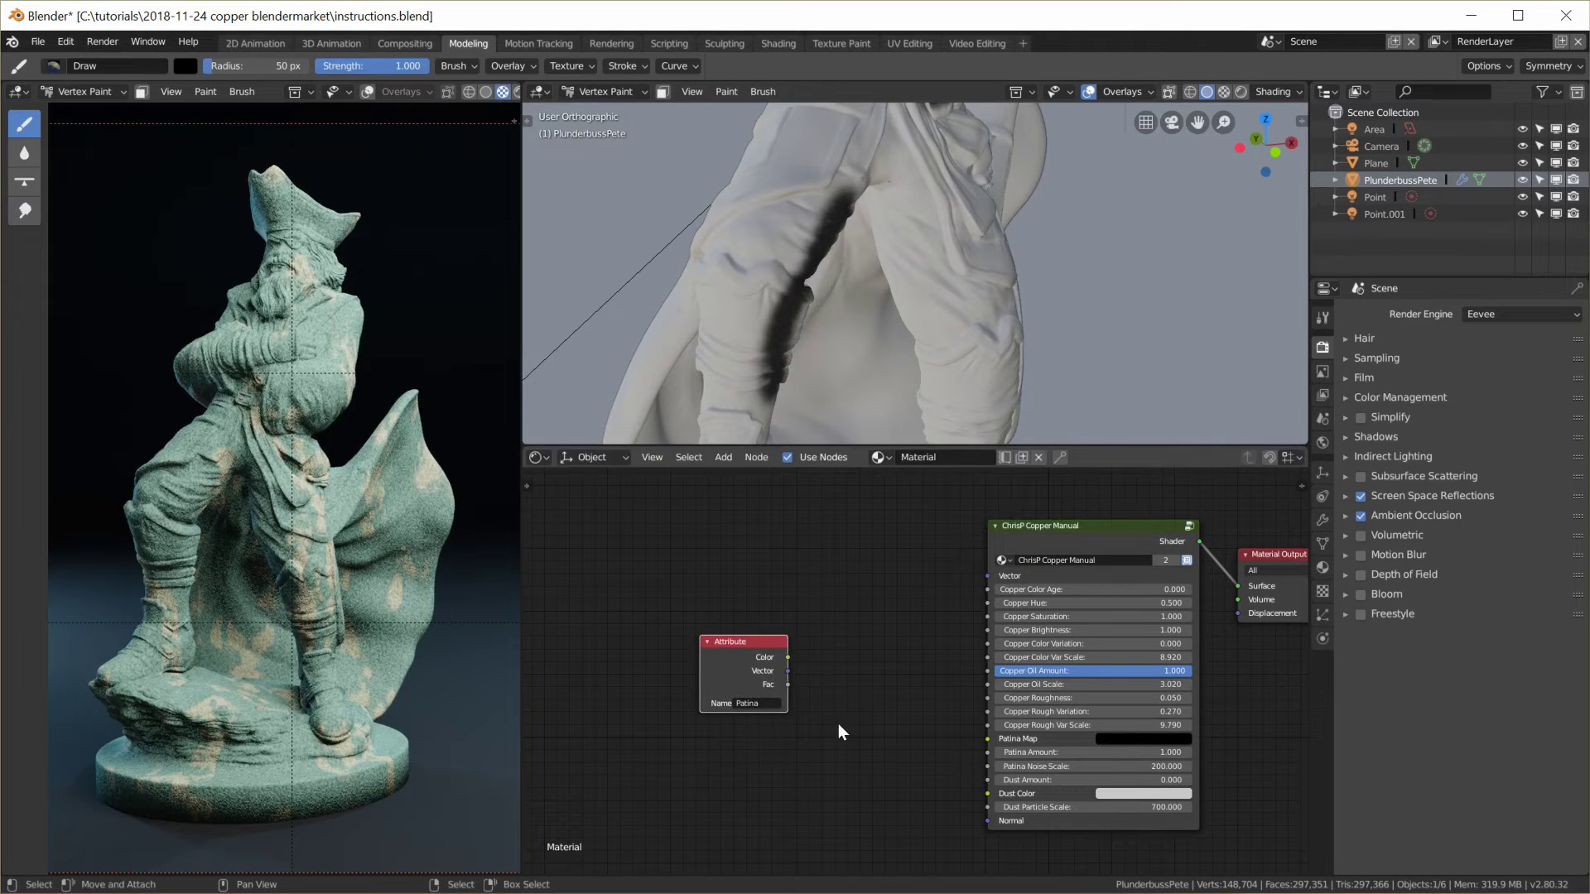
pyautogui.press('g')
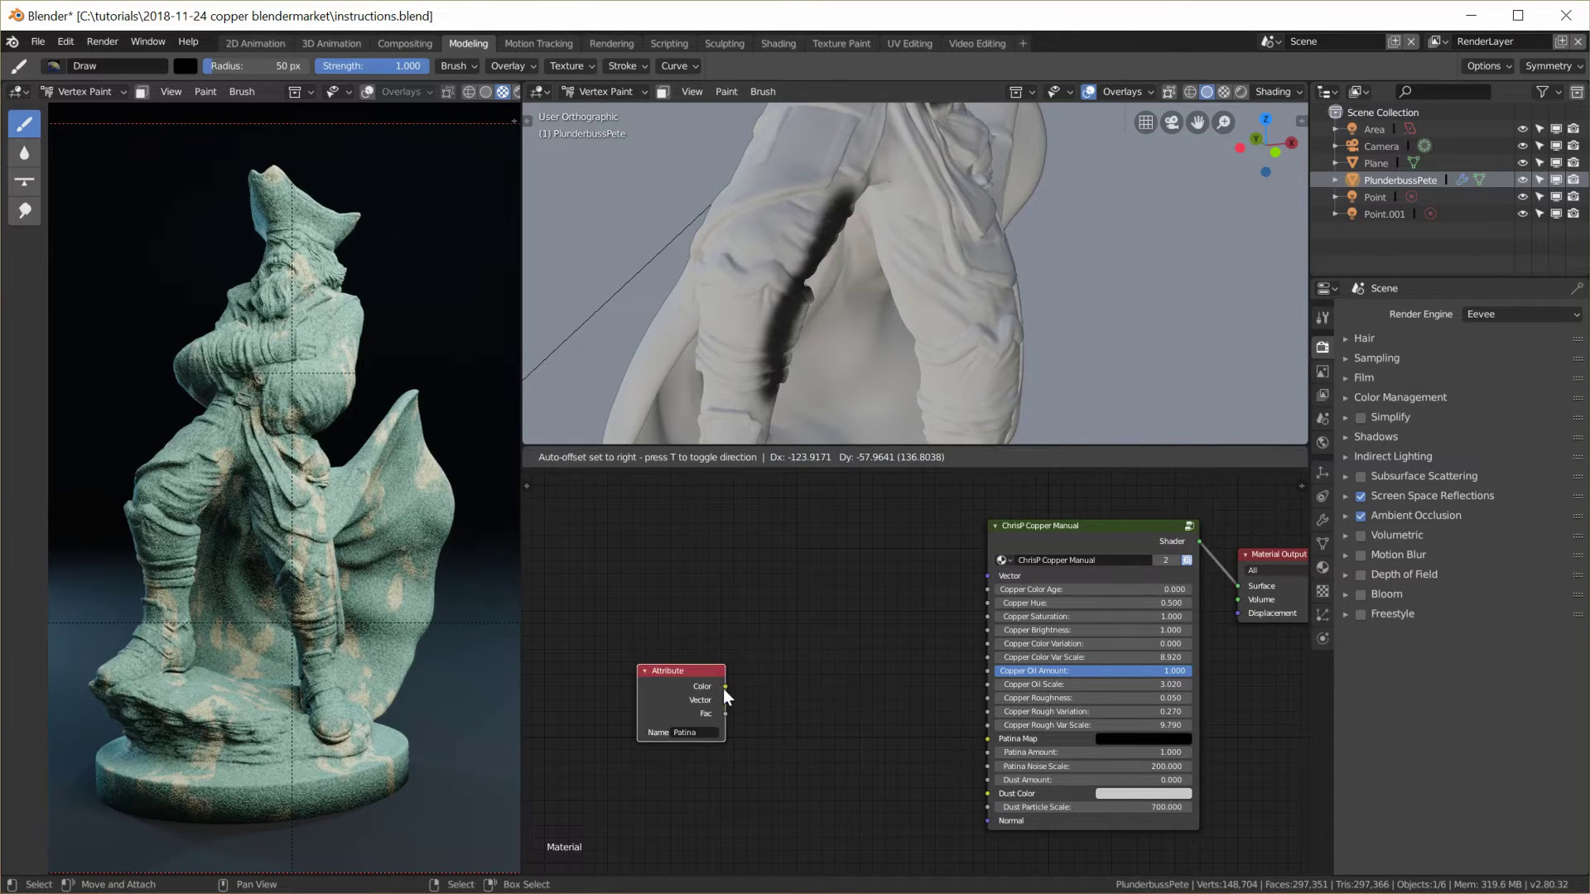
pyautogui.click(722, 688)
pyautogui.moveTo(725, 687); pyautogui.dragTo(982, 738)
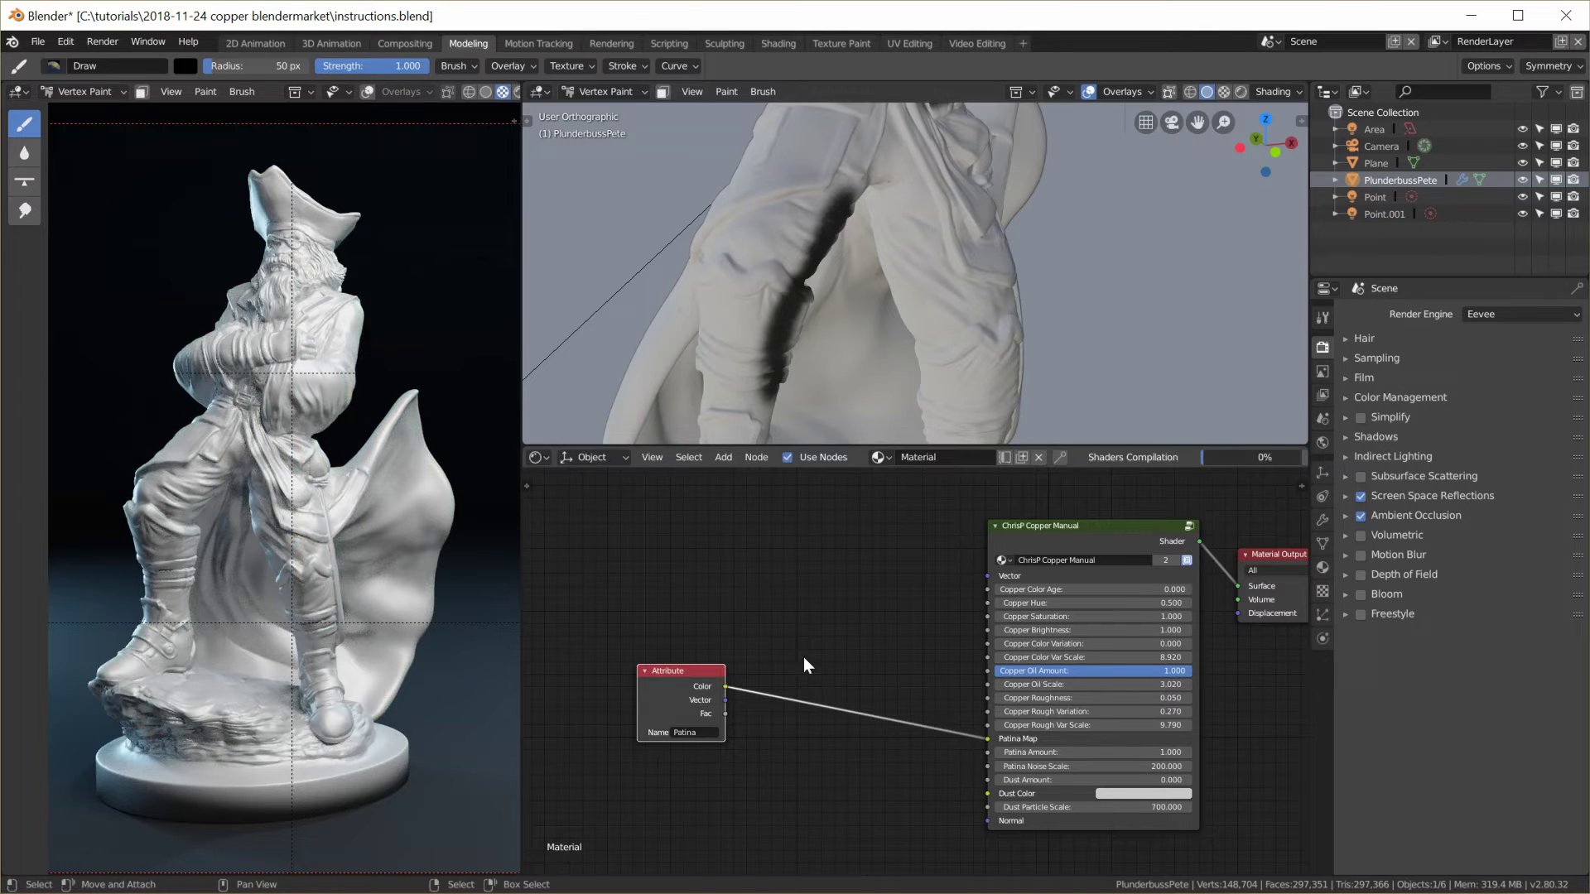
# - Paint black vertex color over the rock between the feet and along the statue's legs
pyautogui.scroll(1, 406, 790)
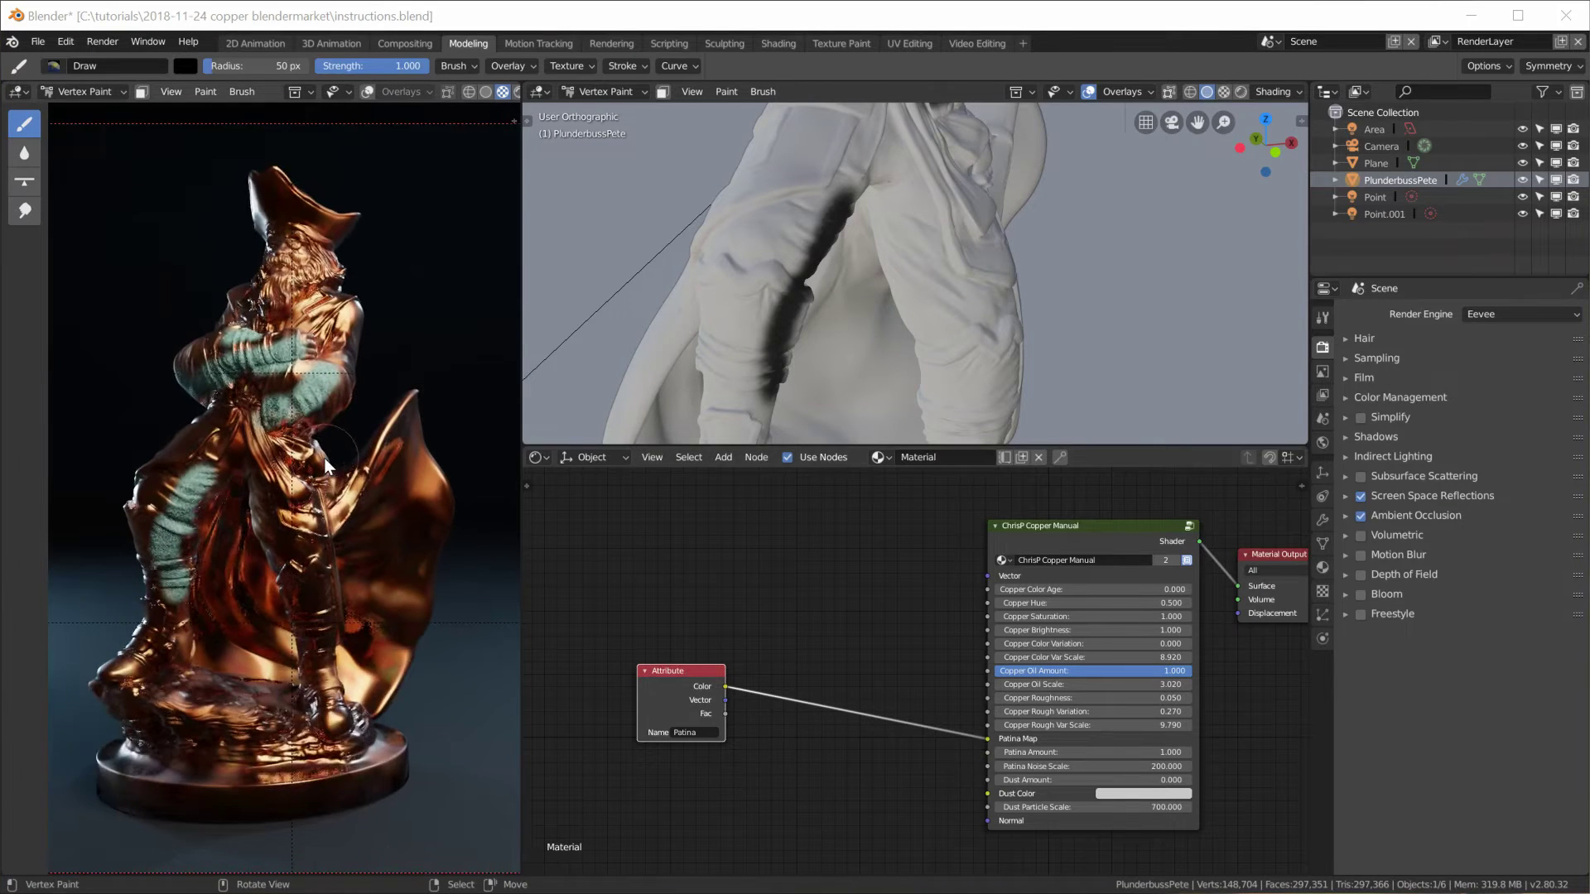
pyautogui.scroll(-4, 954, 366)
pyautogui.moveTo(954, 366); pyautogui.dragTo(954, 387, button='middle')
pyautogui.keyDown('shift'); pyautogui.moveTo(875, 373); pyautogui.dragTo(868, 288, button='middle'); pyautogui.keyUp('shift')
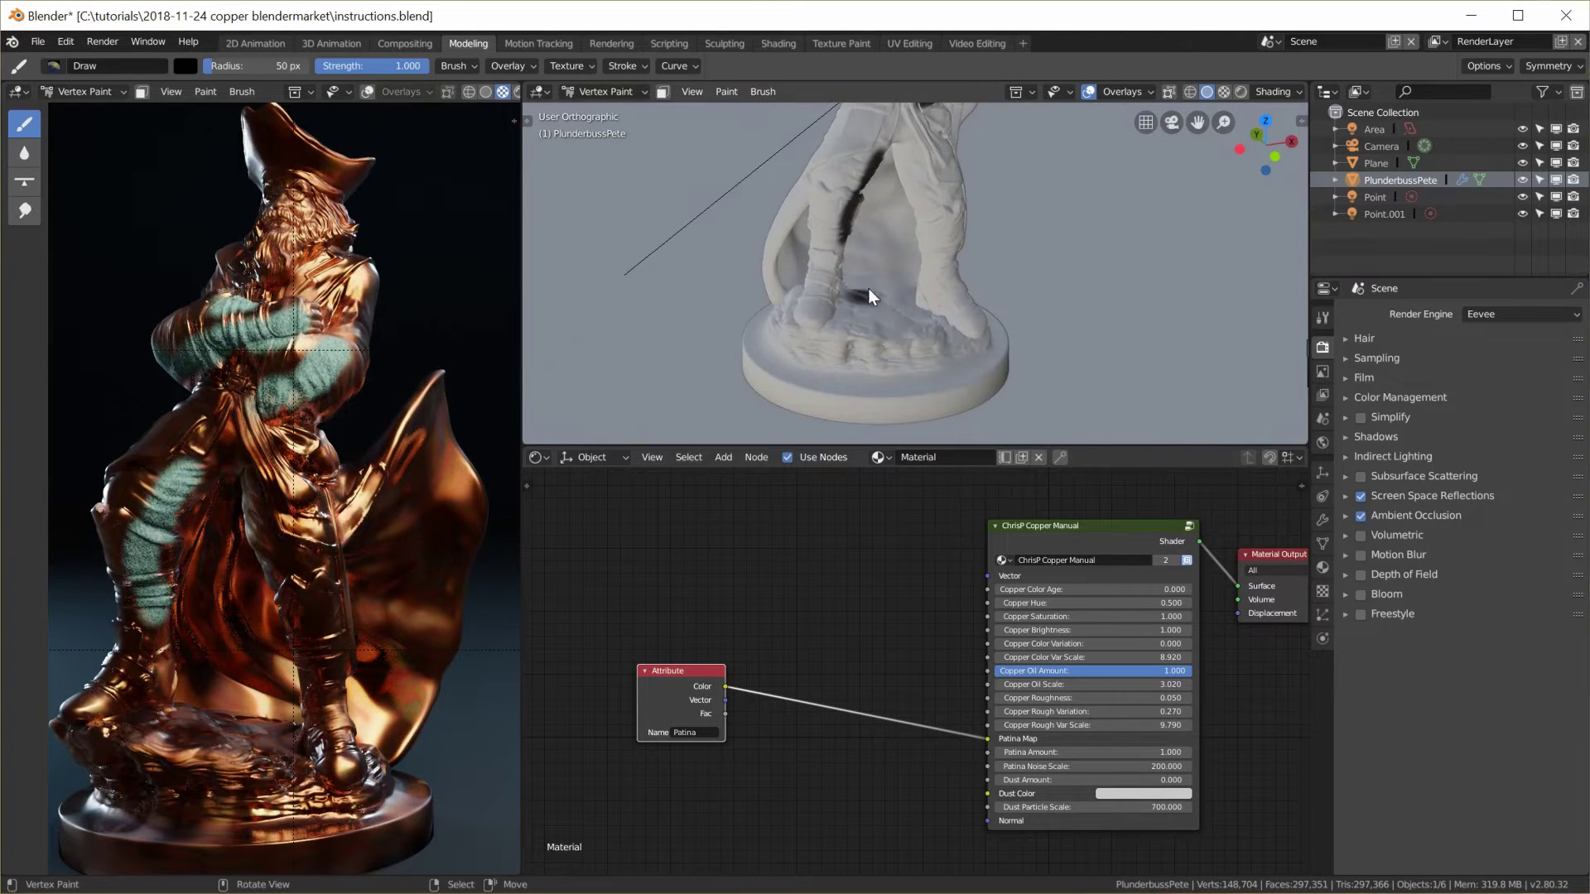
pyautogui.moveTo(879, 303); pyautogui.dragTo(881, 316)
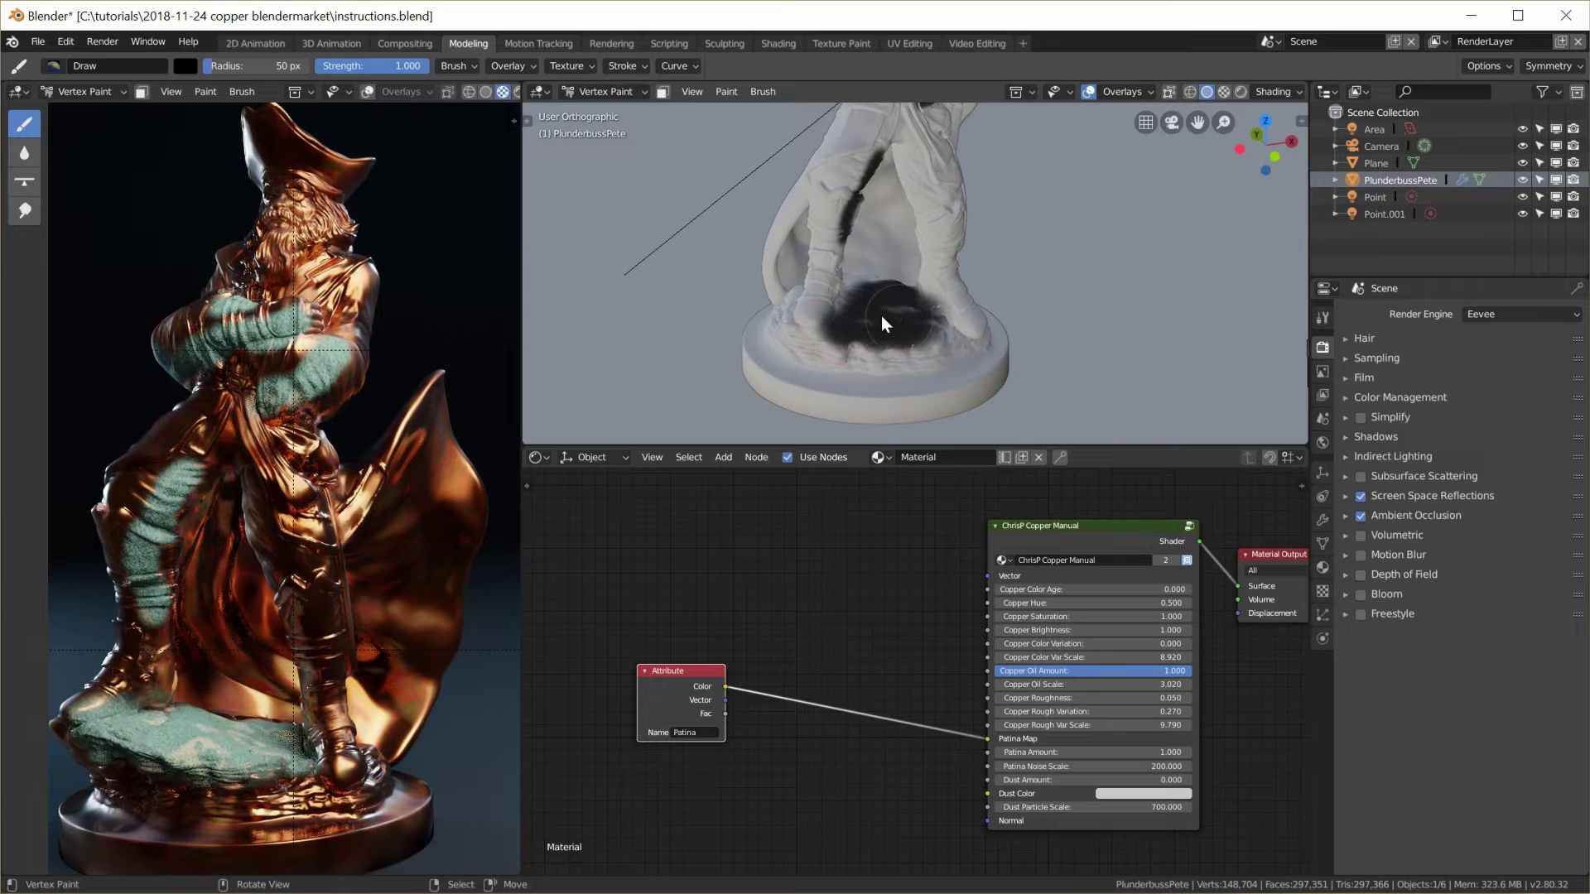
pyautogui.moveTo(319, 728)
pyautogui.mouseDown()
pyautogui.moveTo(290, 608)
pyautogui.moveTo(239, 519)
pyautogui.mouseUp()
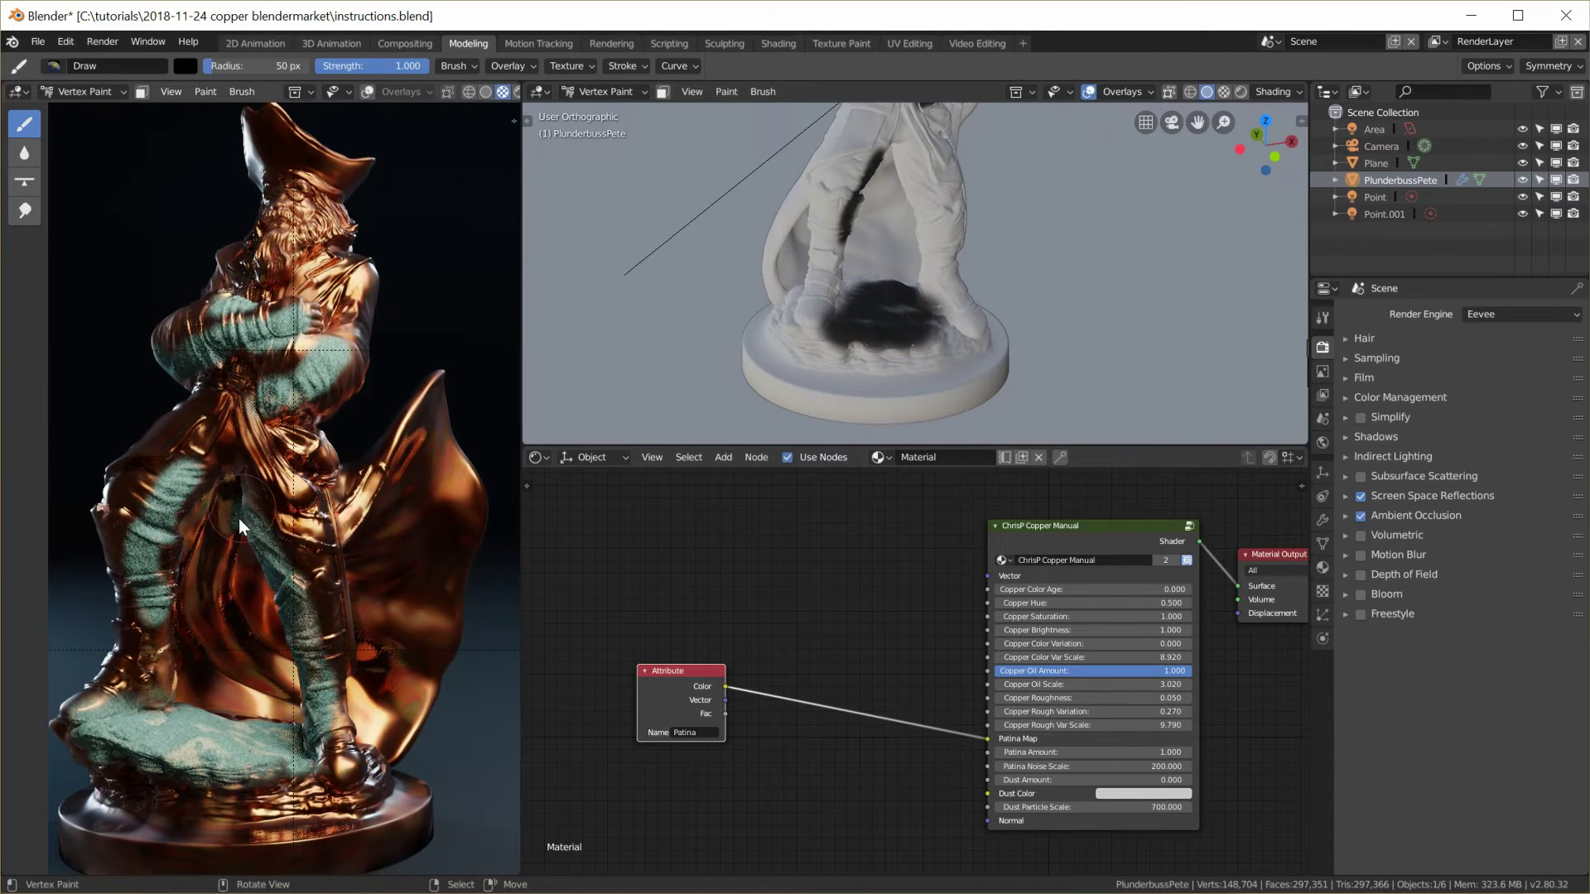
pyautogui.moveTo(175, 642); pyautogui.dragTo(146, 704)
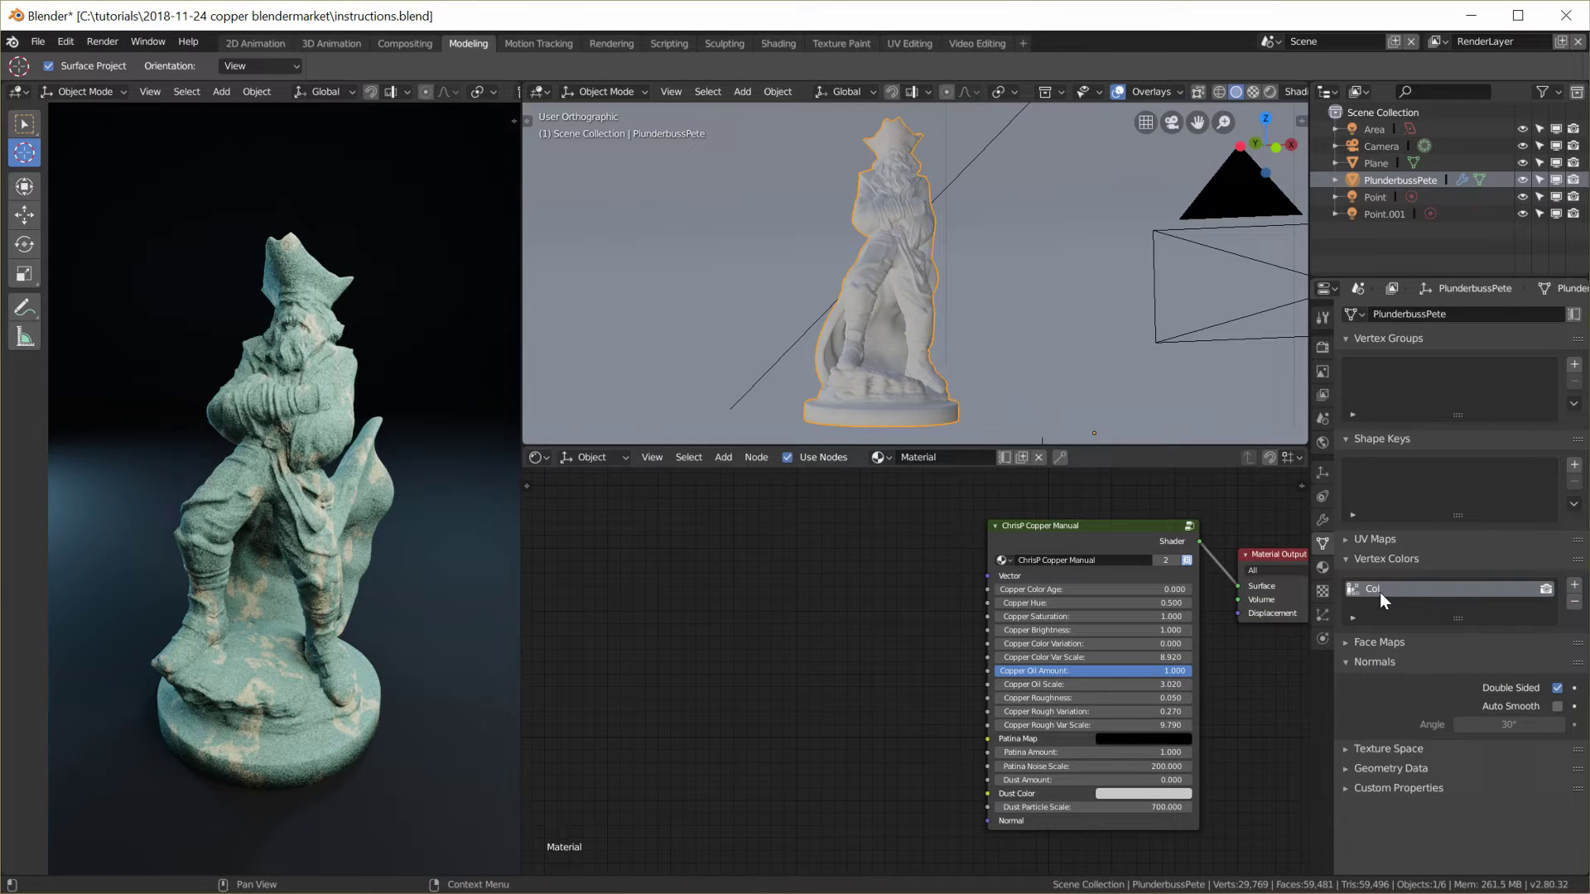
# - Switch the statue to Vertex Paint mode and apply Dirty Vertex Colors to it
pyautogui.click(613, 92)
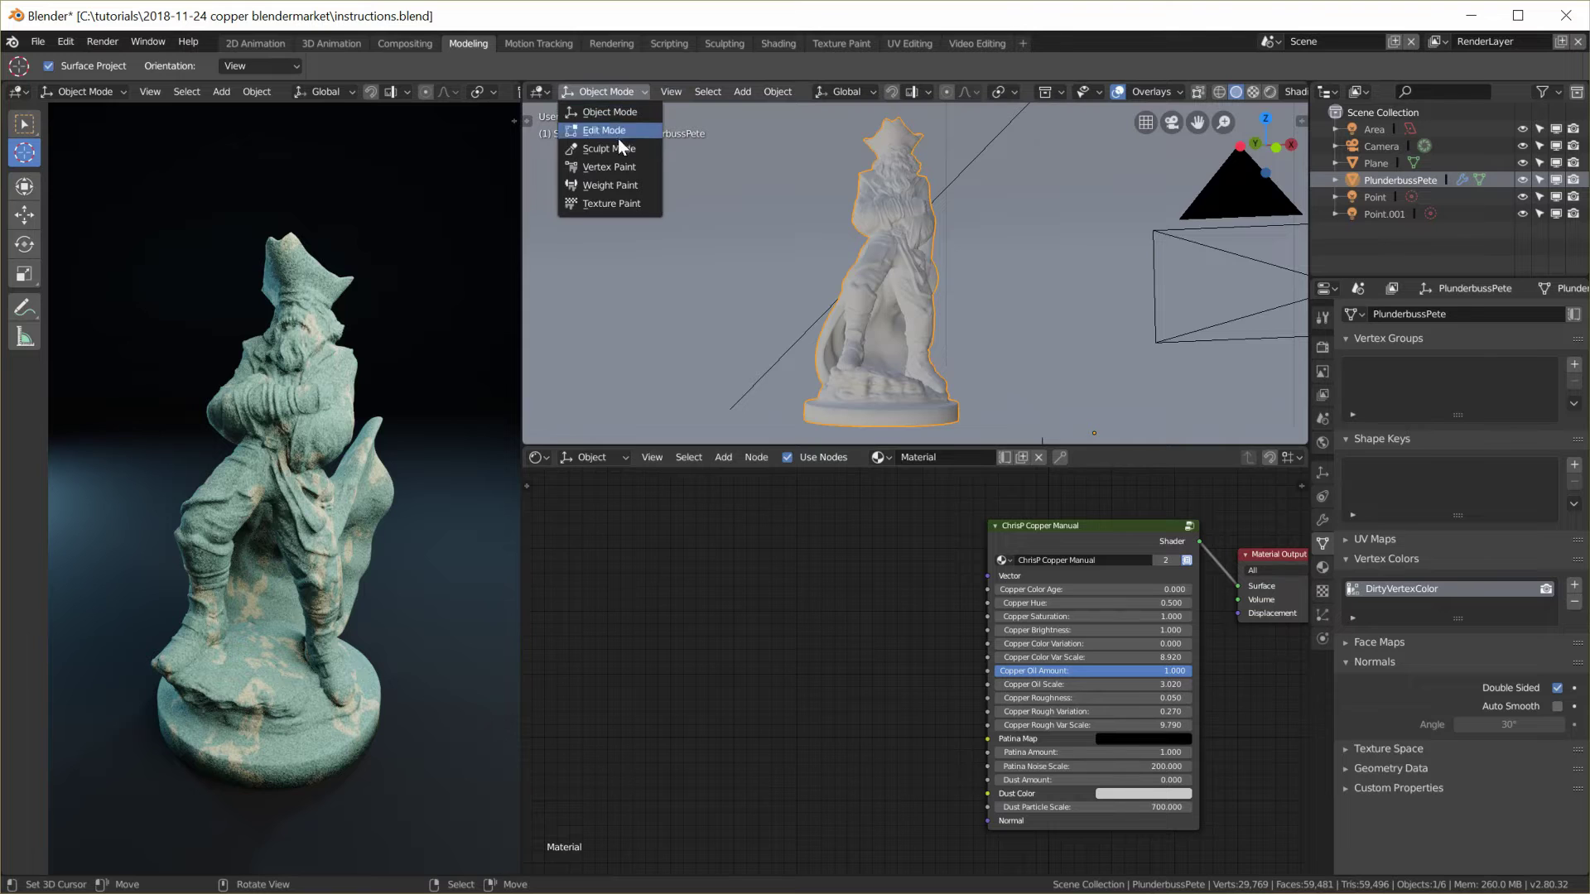
pyautogui.click(618, 167)
pyautogui.click(726, 91)
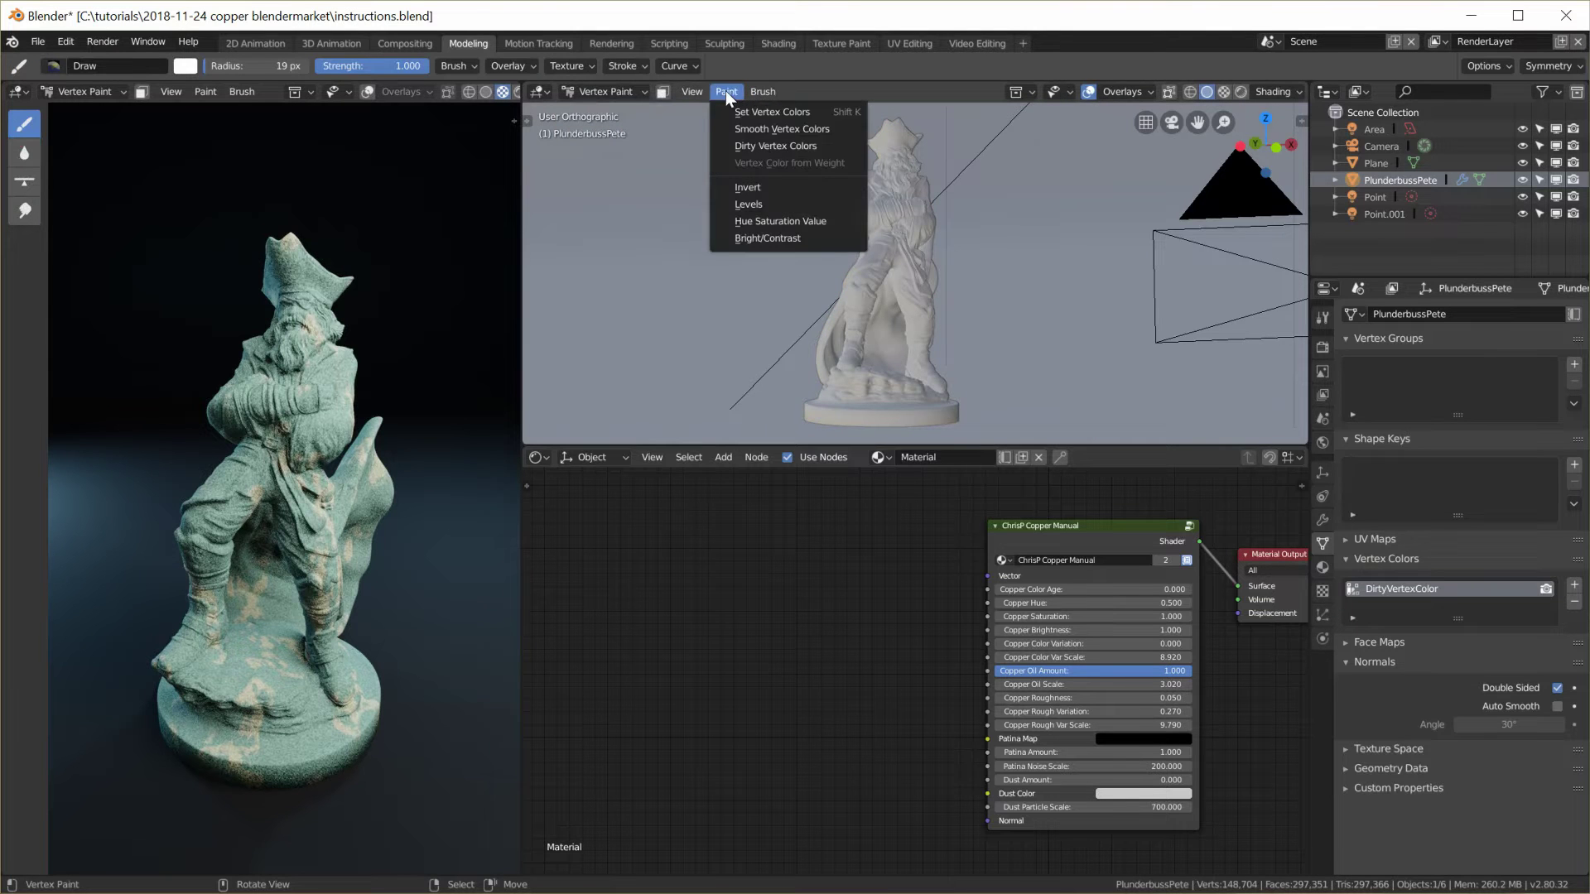
pyautogui.click(814, 145)
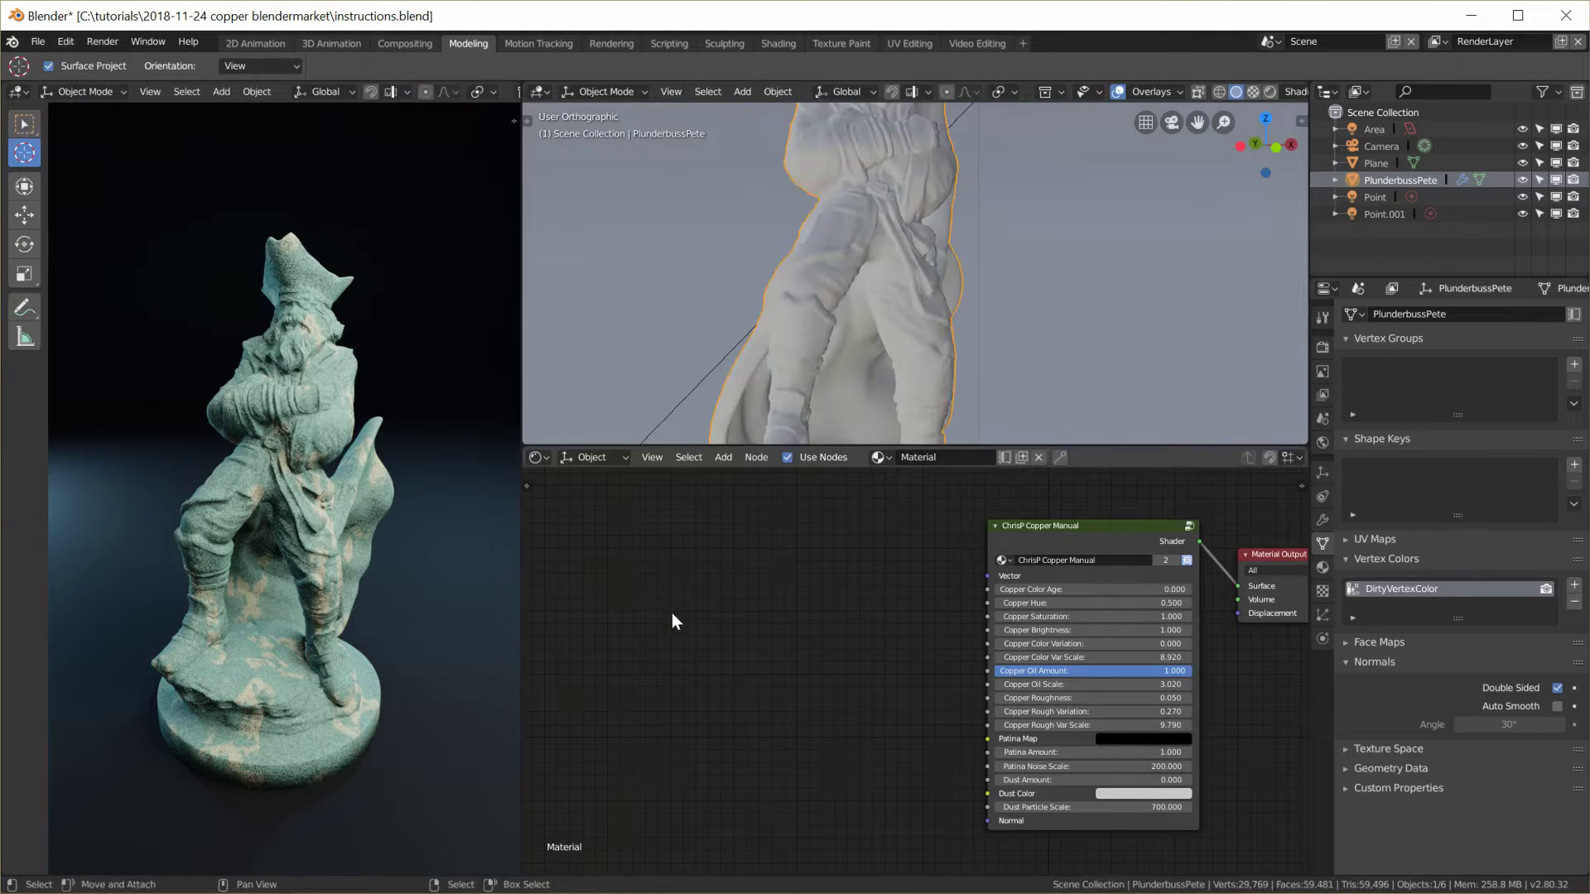
# - Add an Attribute node reading DirtyVertexColor, preview its color on the statue, and place it clear of the copper shader
pyautogui.hotkey('shift', 'a')
pyautogui.moveTo(663, 611)
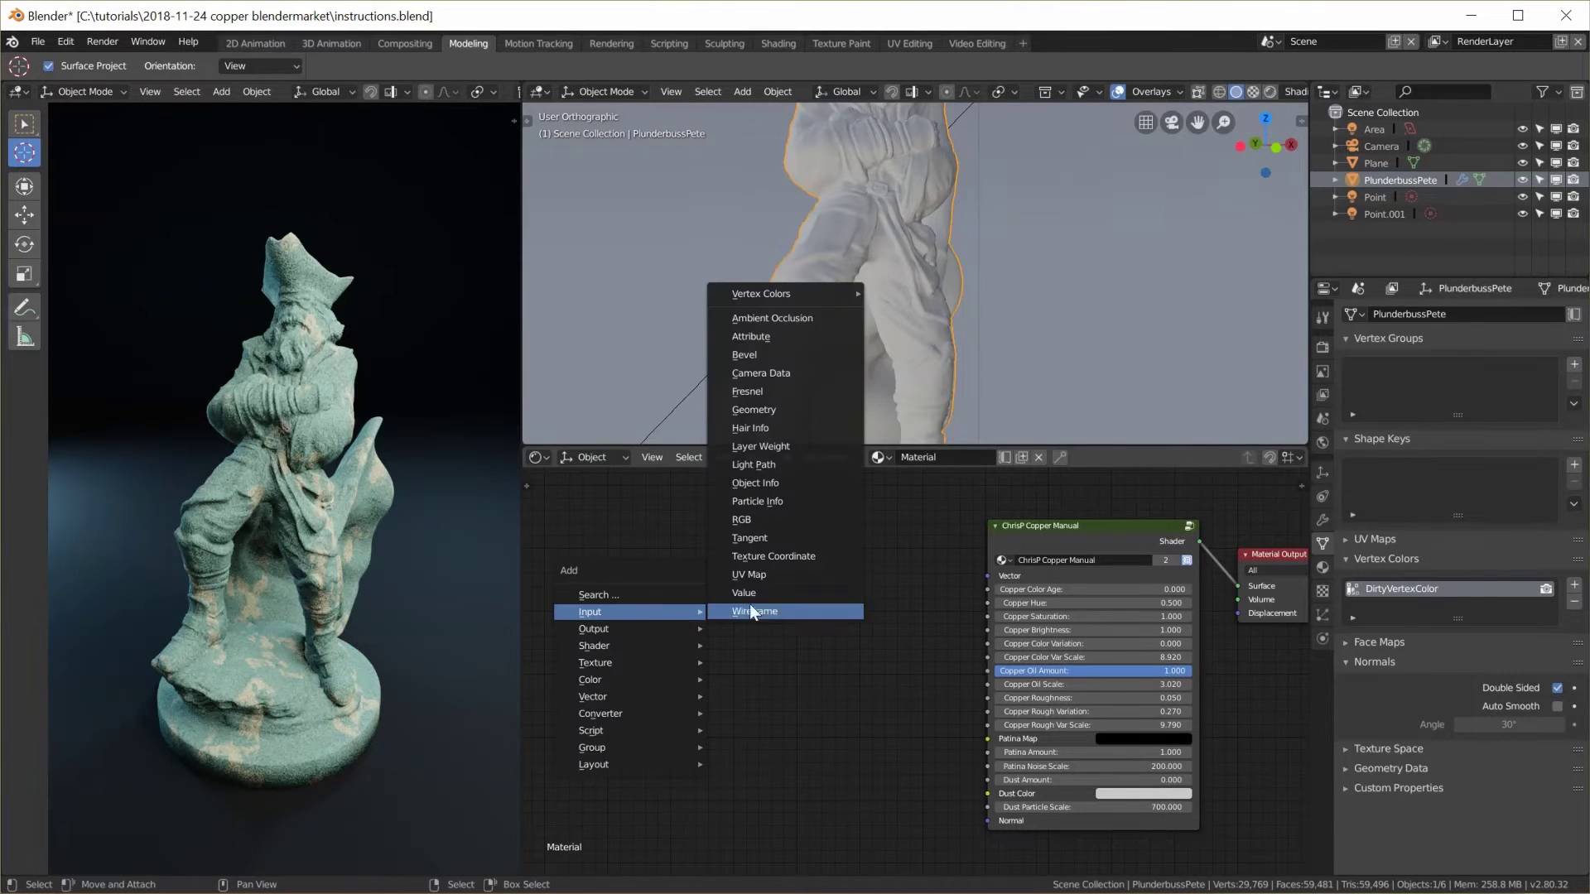
pyautogui.moveTo(812, 294)
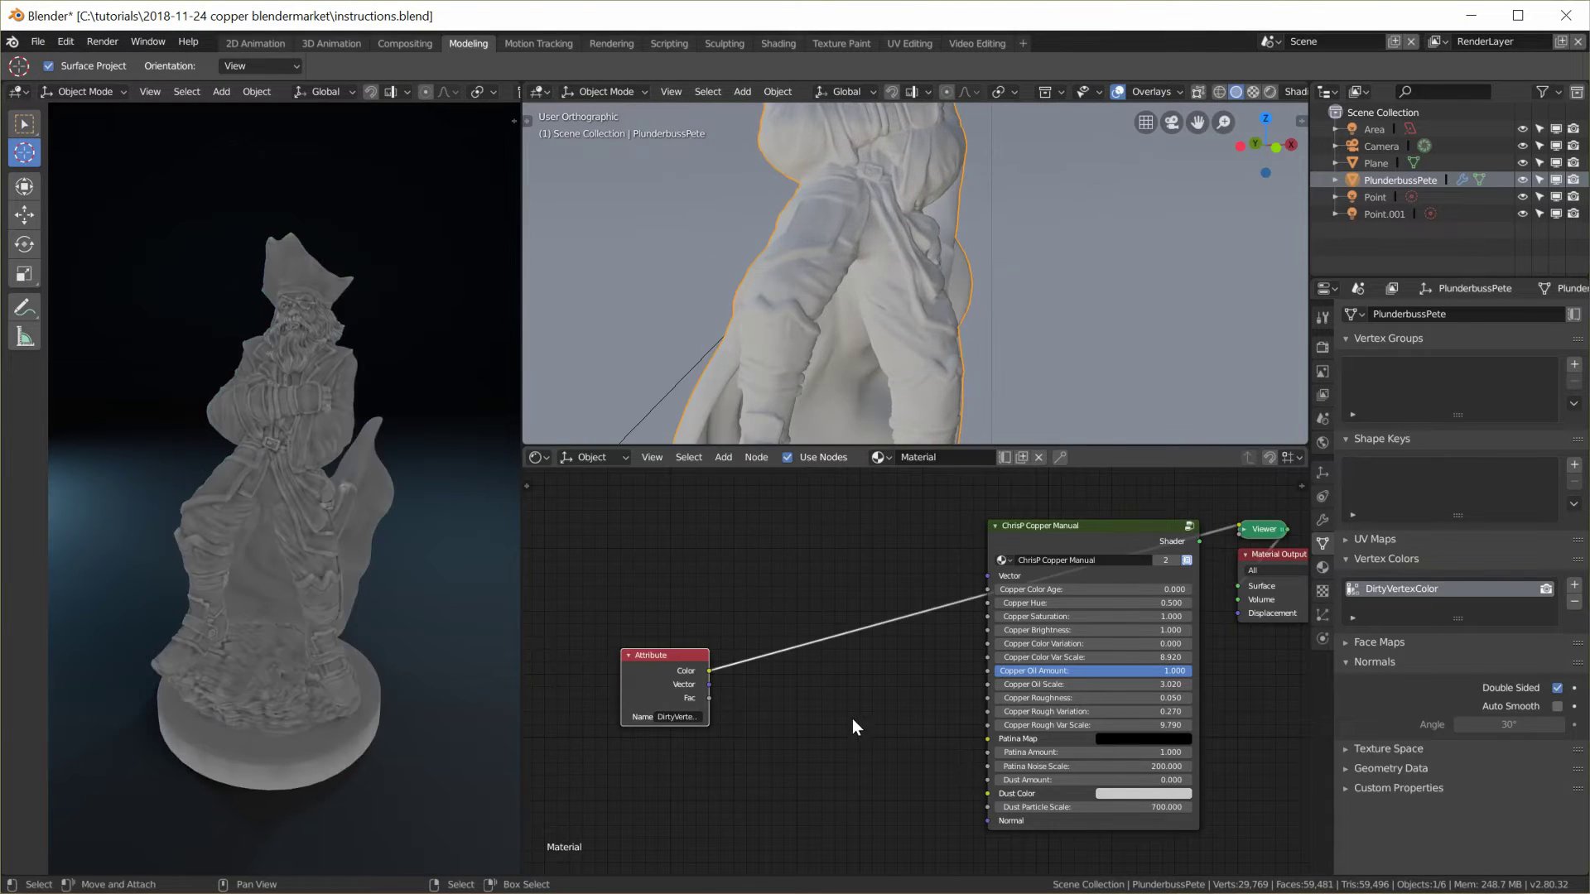
pyautogui.scroll(2, 364, 449)
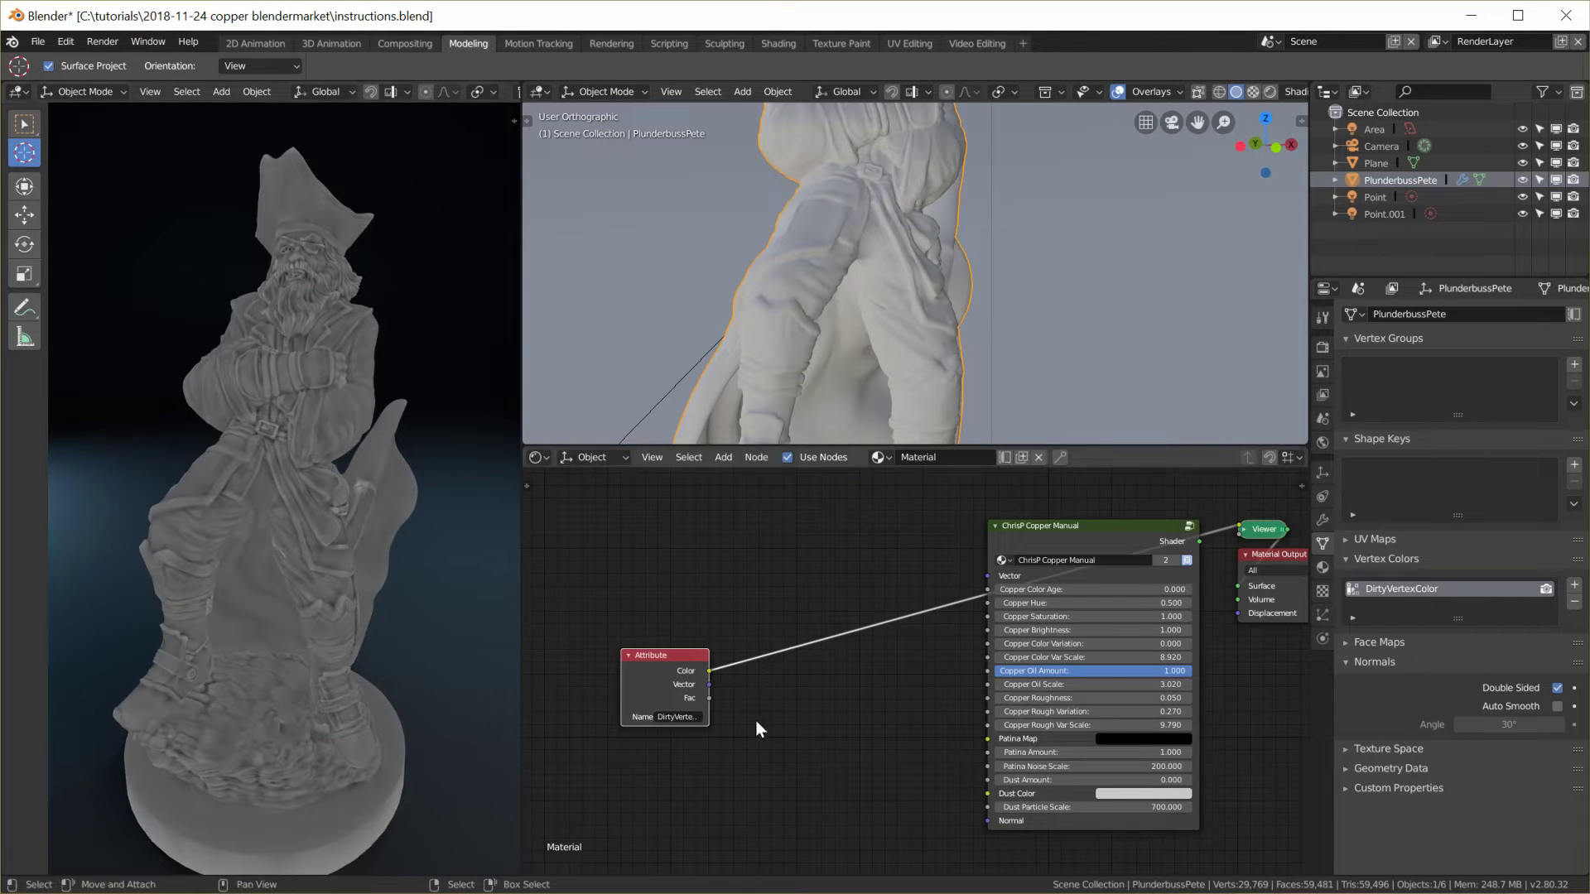
pyautogui.moveTo(666, 682); pyautogui.dragTo(624, 680)
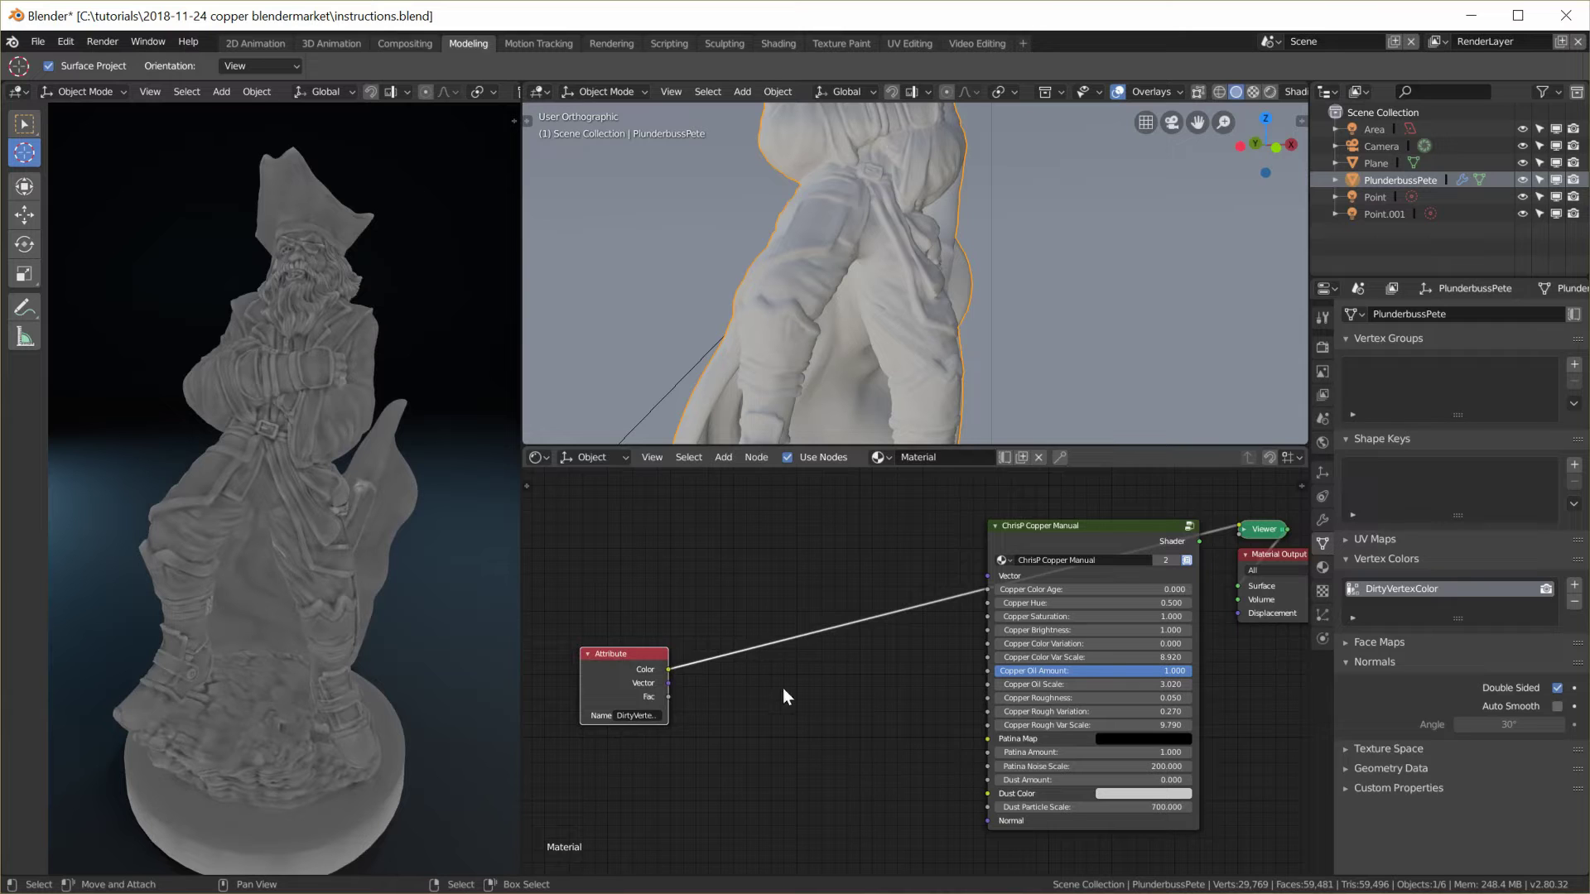
# - Connect the Attribute color to Patina Map through a ColorRamp, with the white stop moved close to the black one
pyautogui.moveTo(670, 670); pyautogui.dragTo(704, 683)
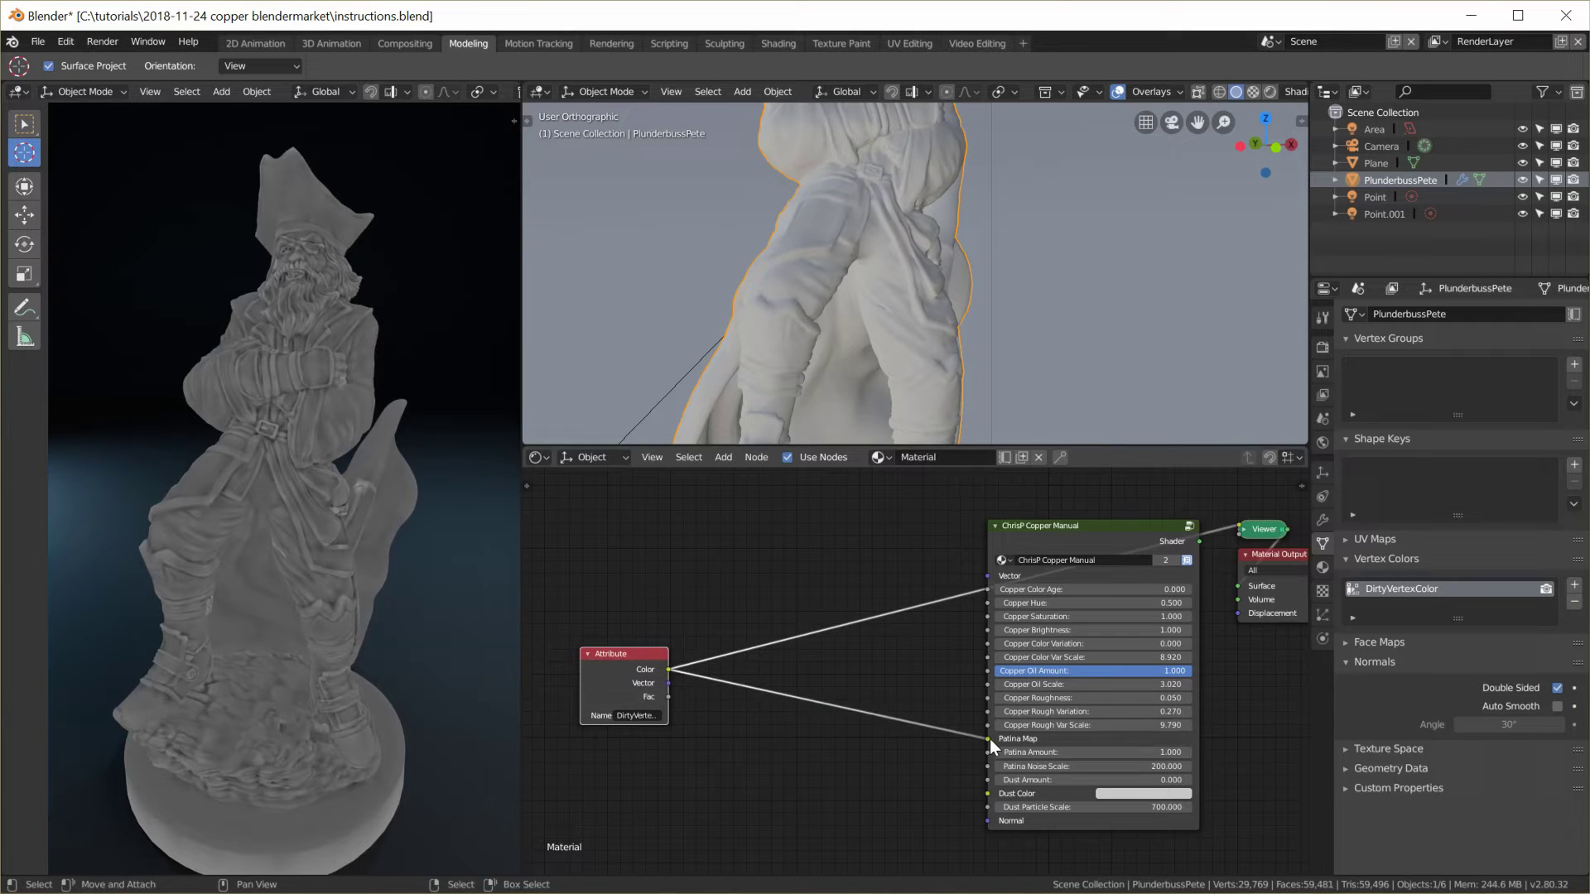
pyautogui.hotkey('shift', 'a')
pyautogui.moveTo(763, 822)
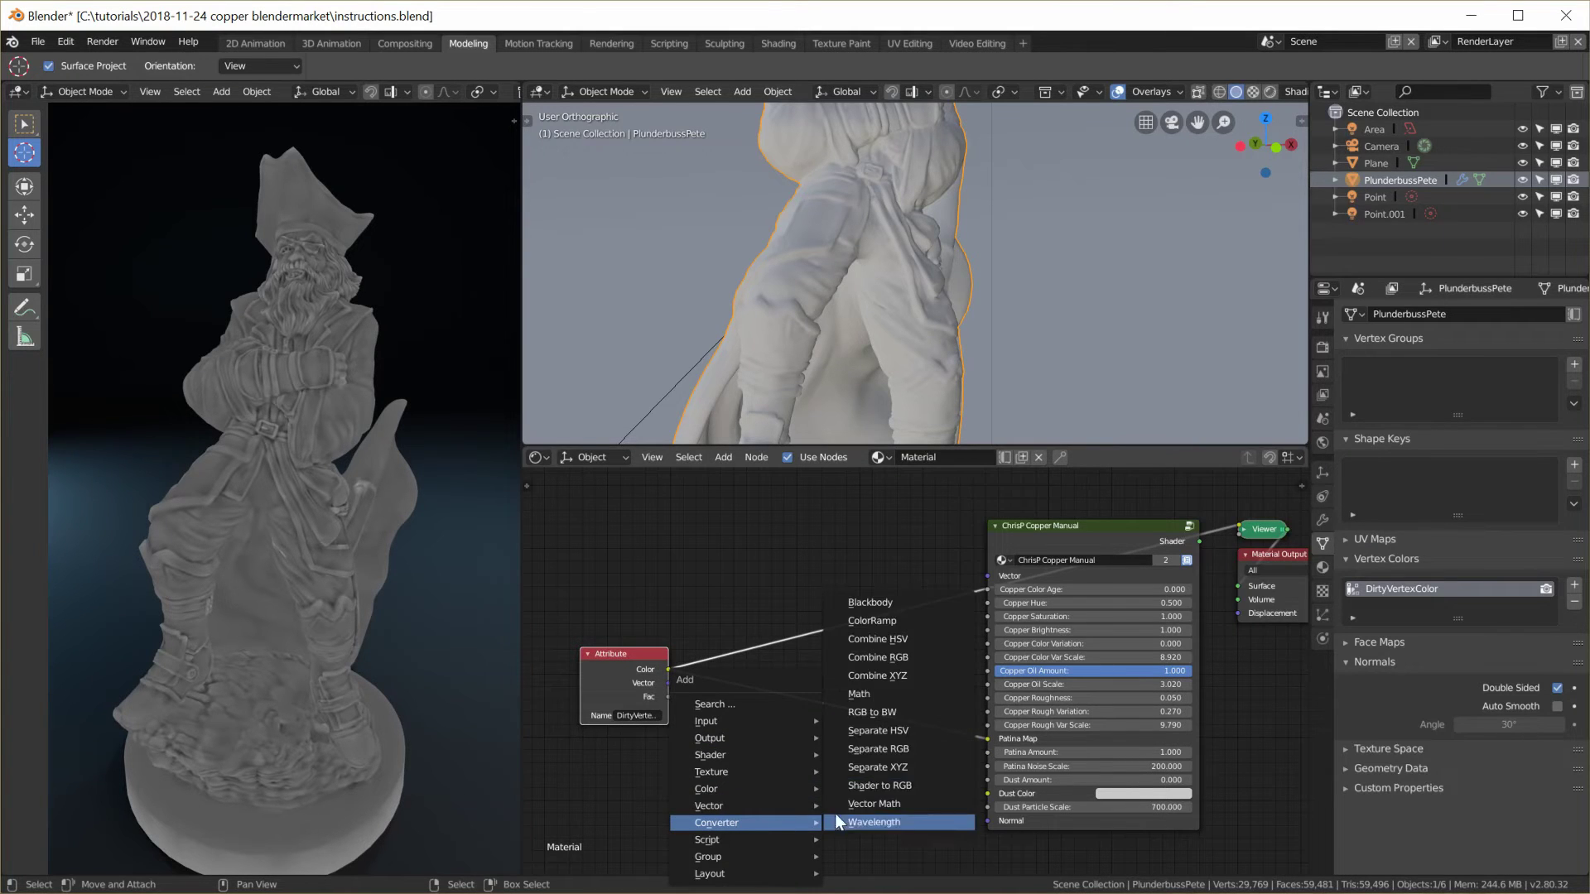
pyautogui.click(881, 621)
pyautogui.click(757, 655)
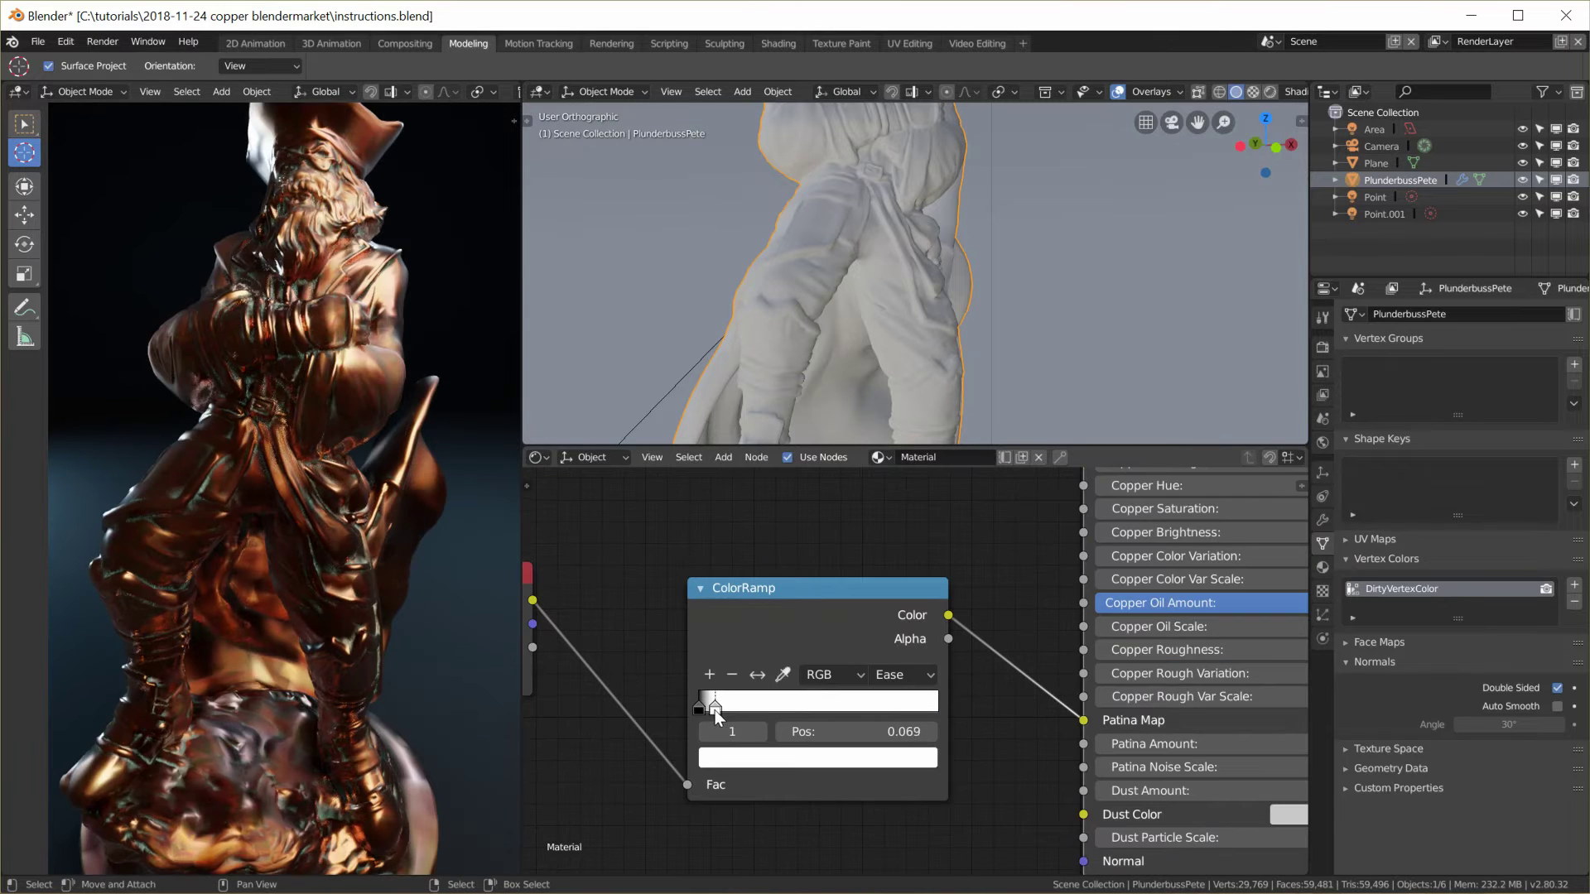
pyautogui.moveTo(719, 713); pyautogui.dragTo(724, 713)
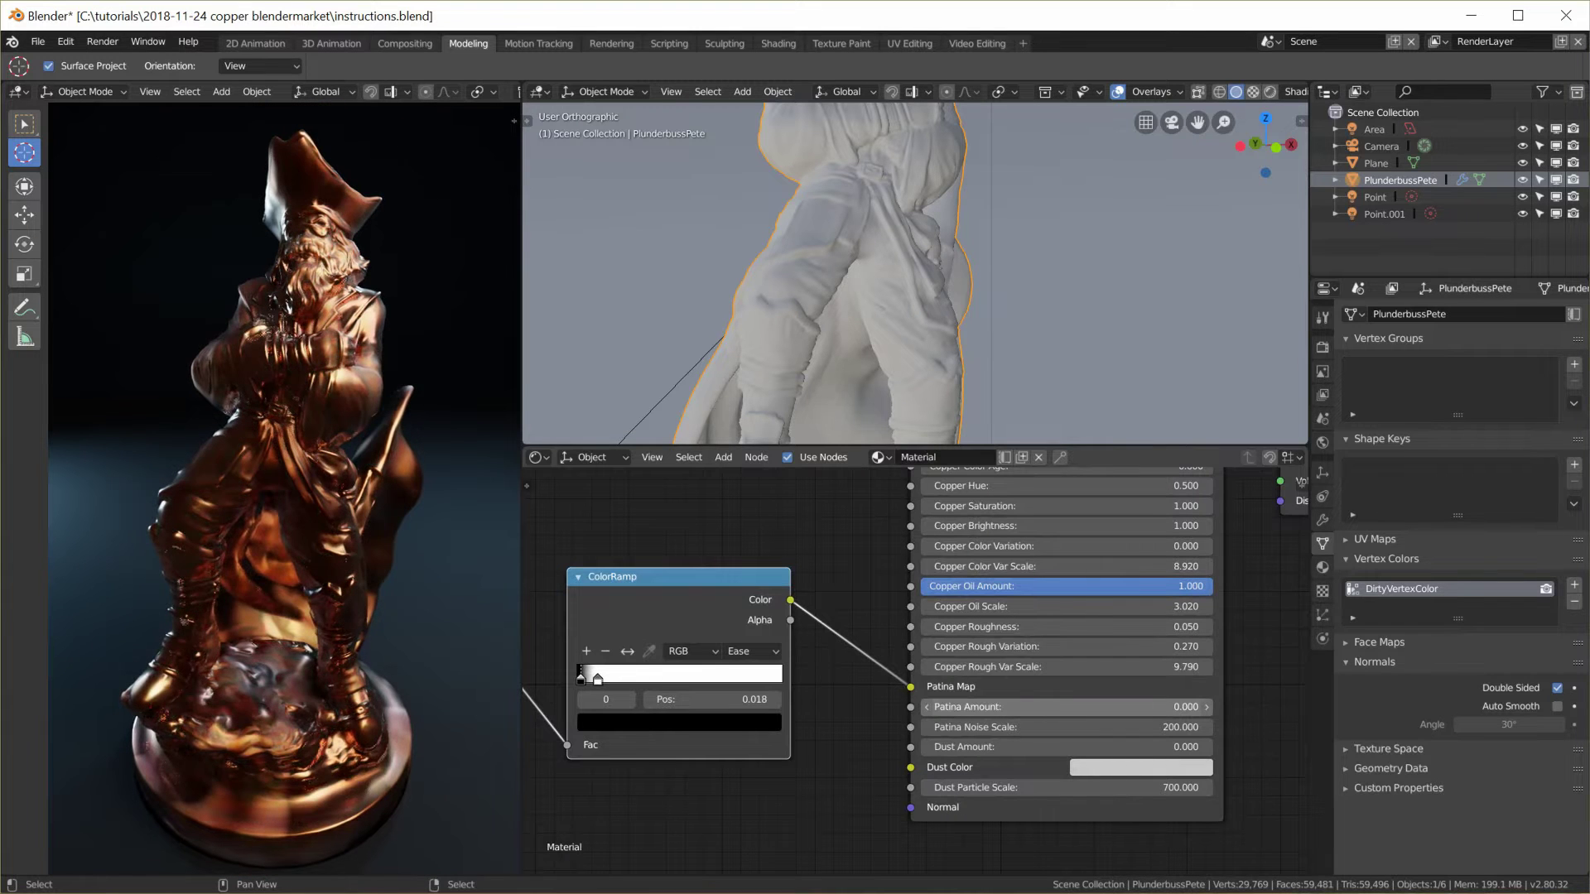
# - Set the copper shader's Patina Amount to 1 and Patina Noise Scale to 196.1
pyautogui.moveTo(965, 707); pyautogui.dragTo(1206, 706)
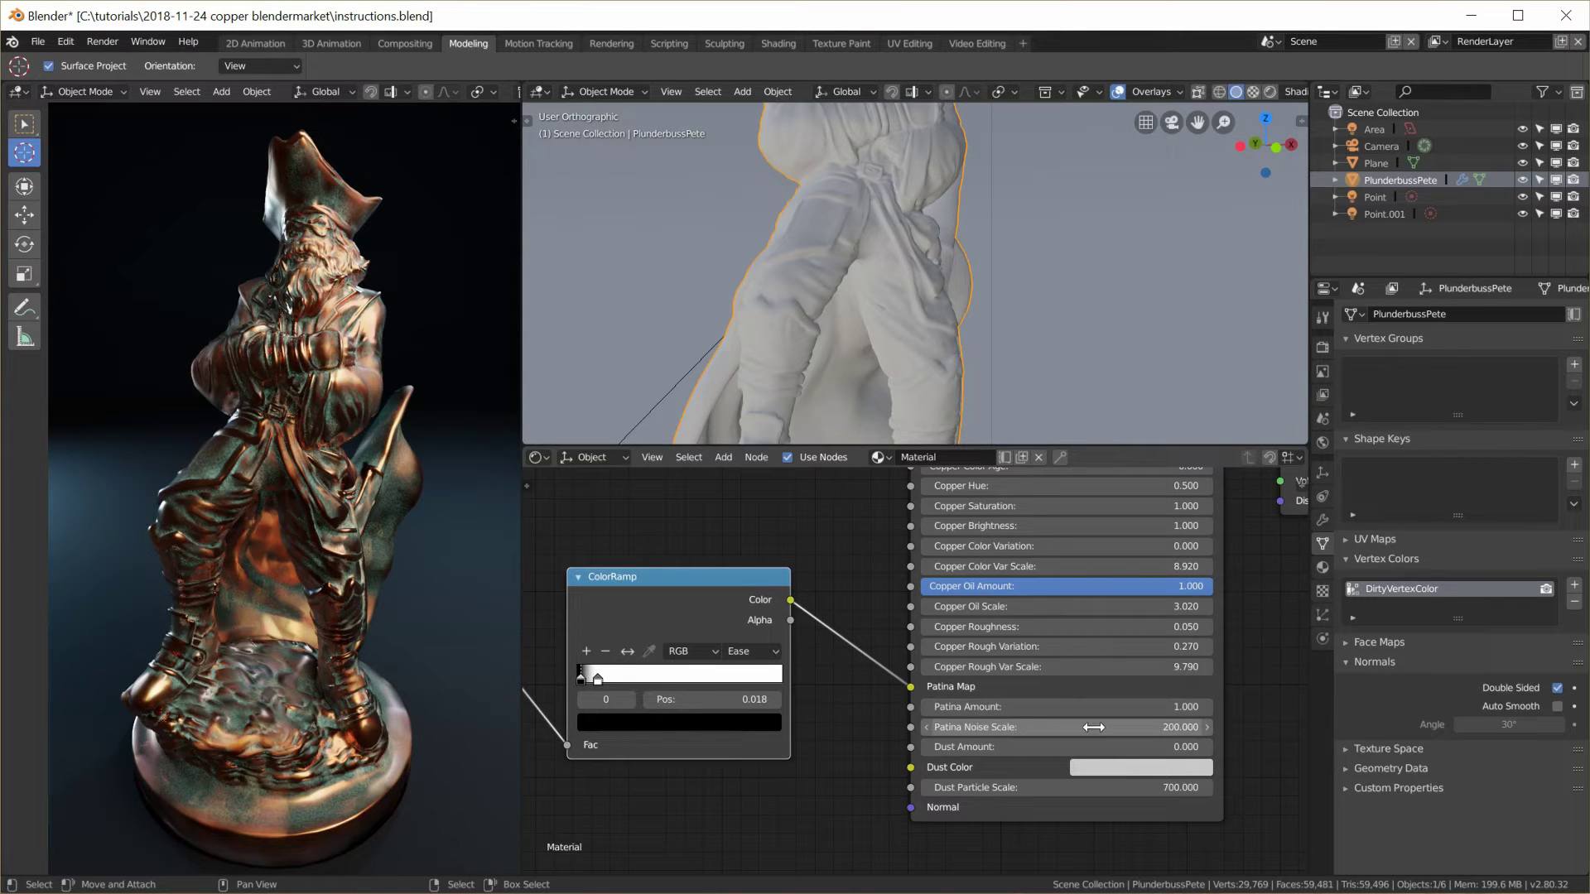
pyautogui.moveTo(1068, 727)
pyautogui.mouseDown()
pyautogui.moveTo(1047, 727)
pyautogui.moveTo(1103, 729)
pyautogui.mouseUp()
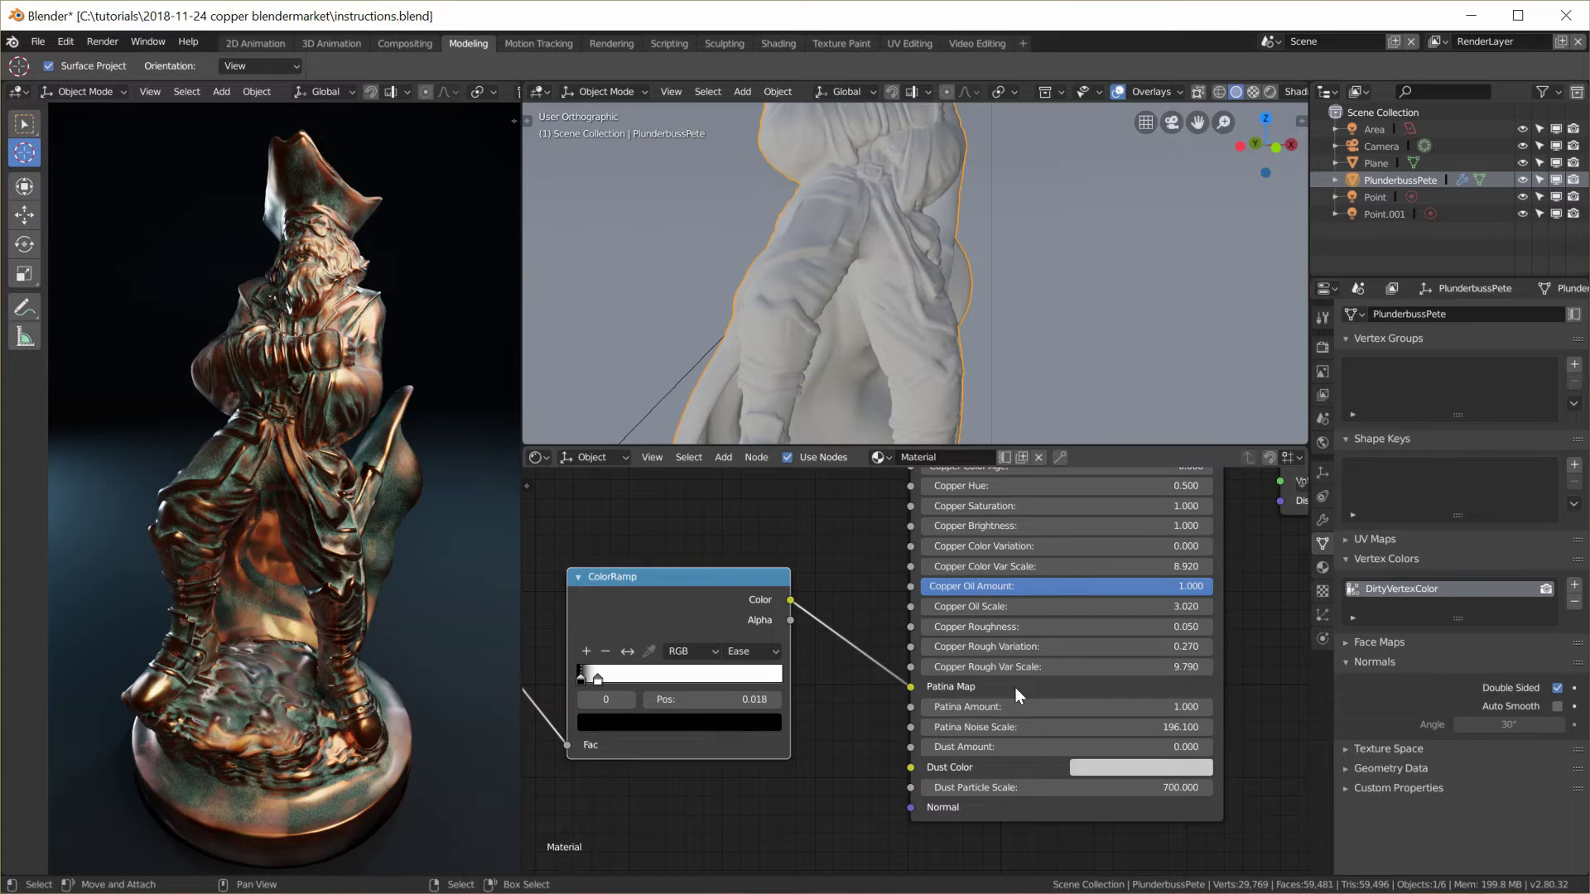
# - Set the Copper Color Age to 1
pyautogui.scroll(-4, 1015, 687)
pyautogui.moveTo(1004, 567); pyautogui.dragTo(990, 694, button='middle')
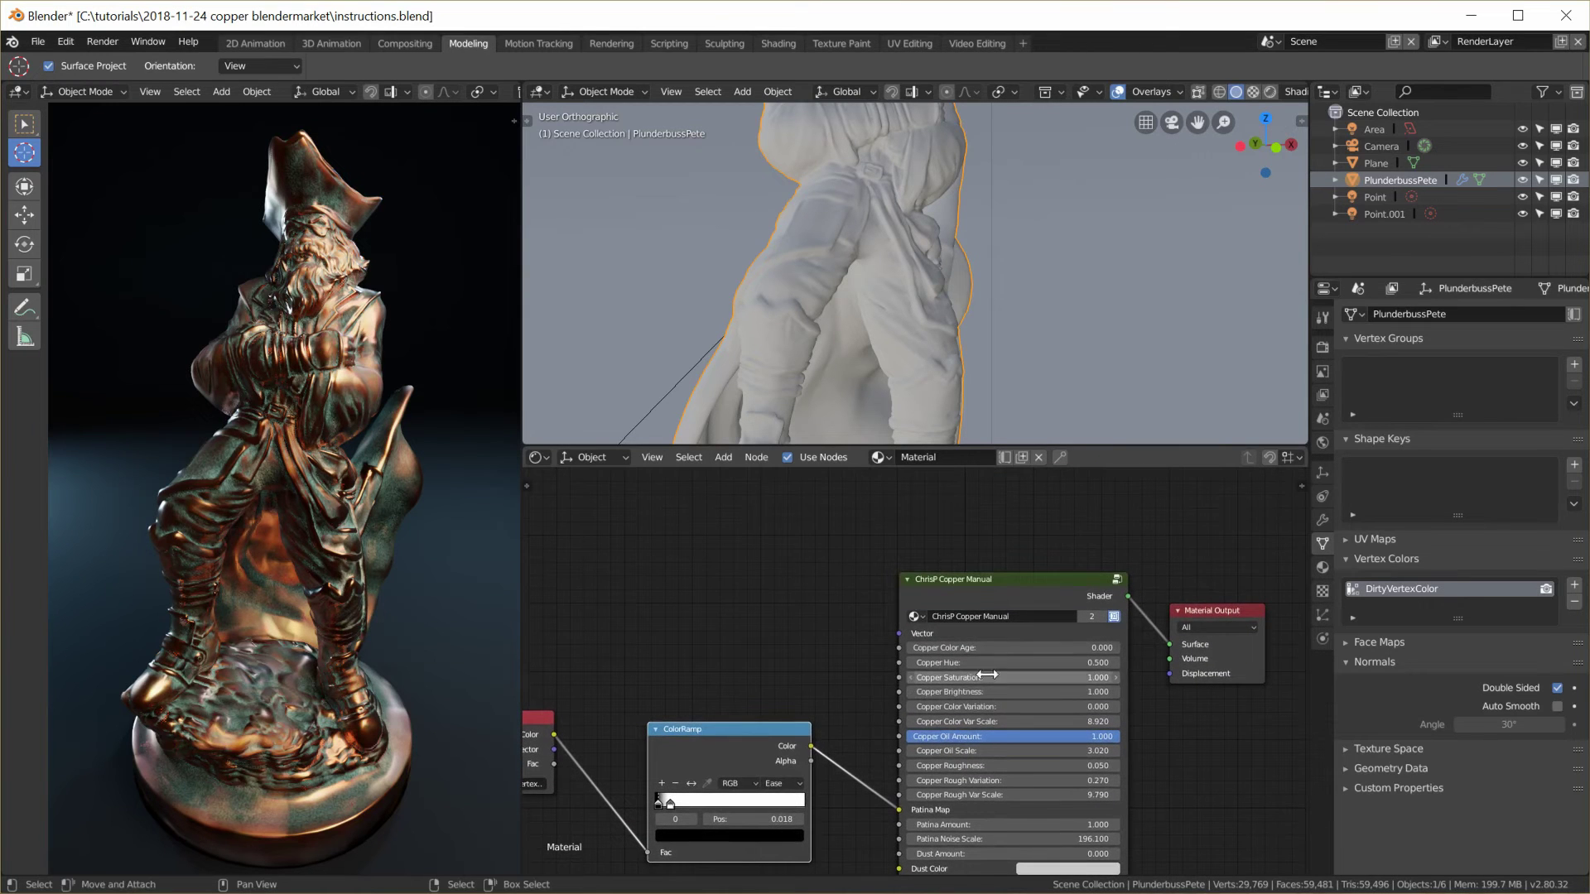
pyautogui.scroll(2, 988, 654)
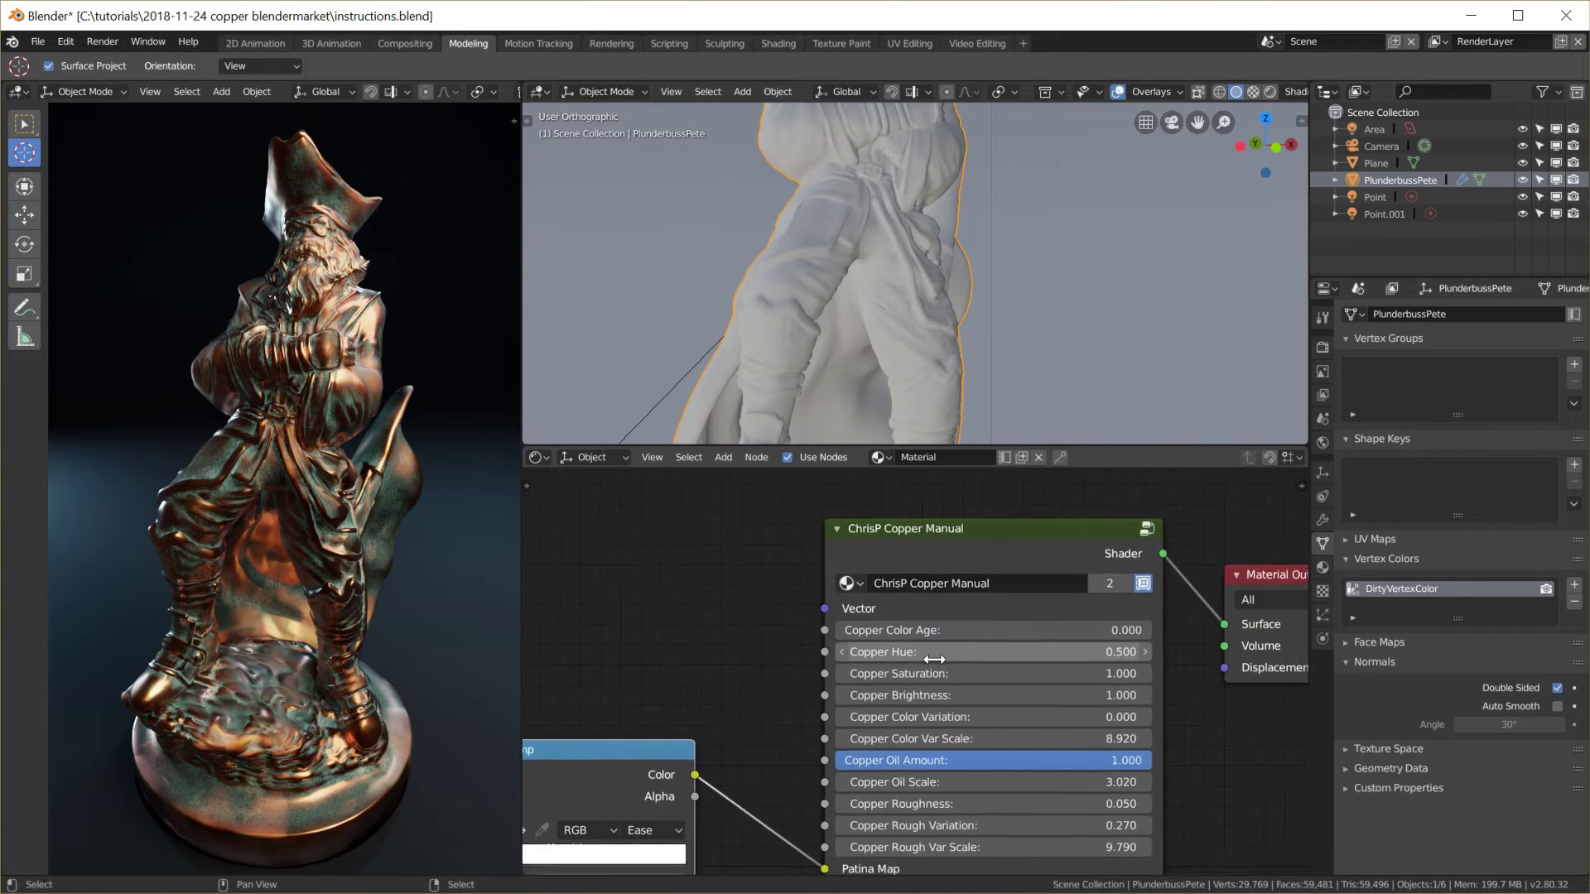
pyautogui.moveTo(931, 640); pyautogui.dragTo(896, 636, button='middle')
pyautogui.moveTo(867, 625); pyautogui.dragTo(1007, 624)
pyautogui.press('Escape')
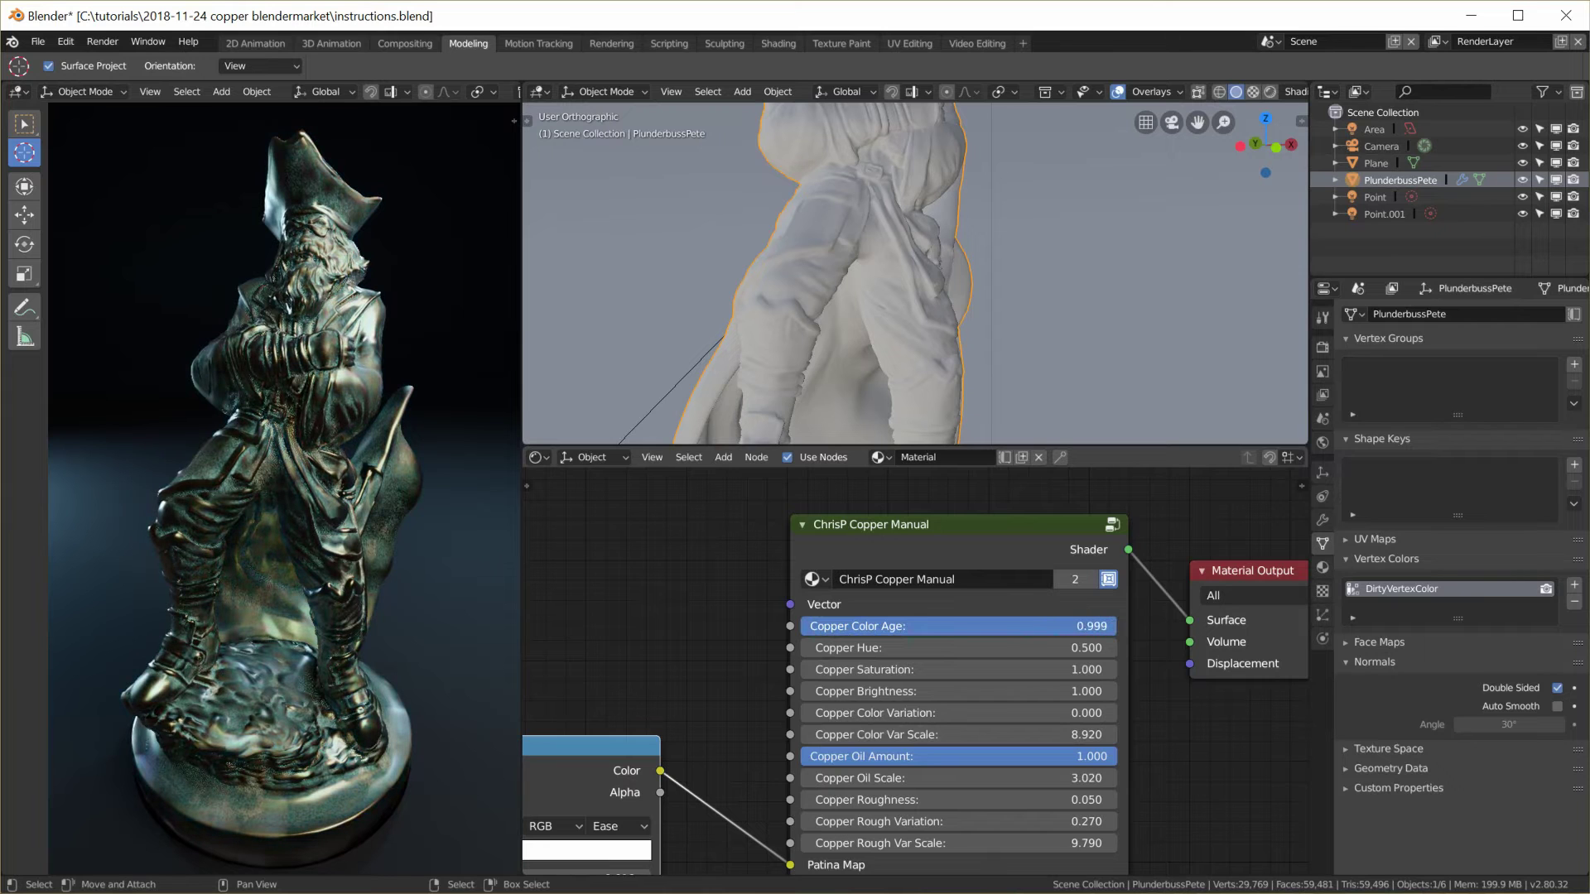
pyautogui.moveTo(1108, 626); pyautogui.dragTo(1116, 626)
# - Set the Copper Roughness to 0.13 and the Copper Color Var Scale to 20
pyautogui.moveTo(1022, 795); pyautogui.dragTo(1021, 689, button='middle')
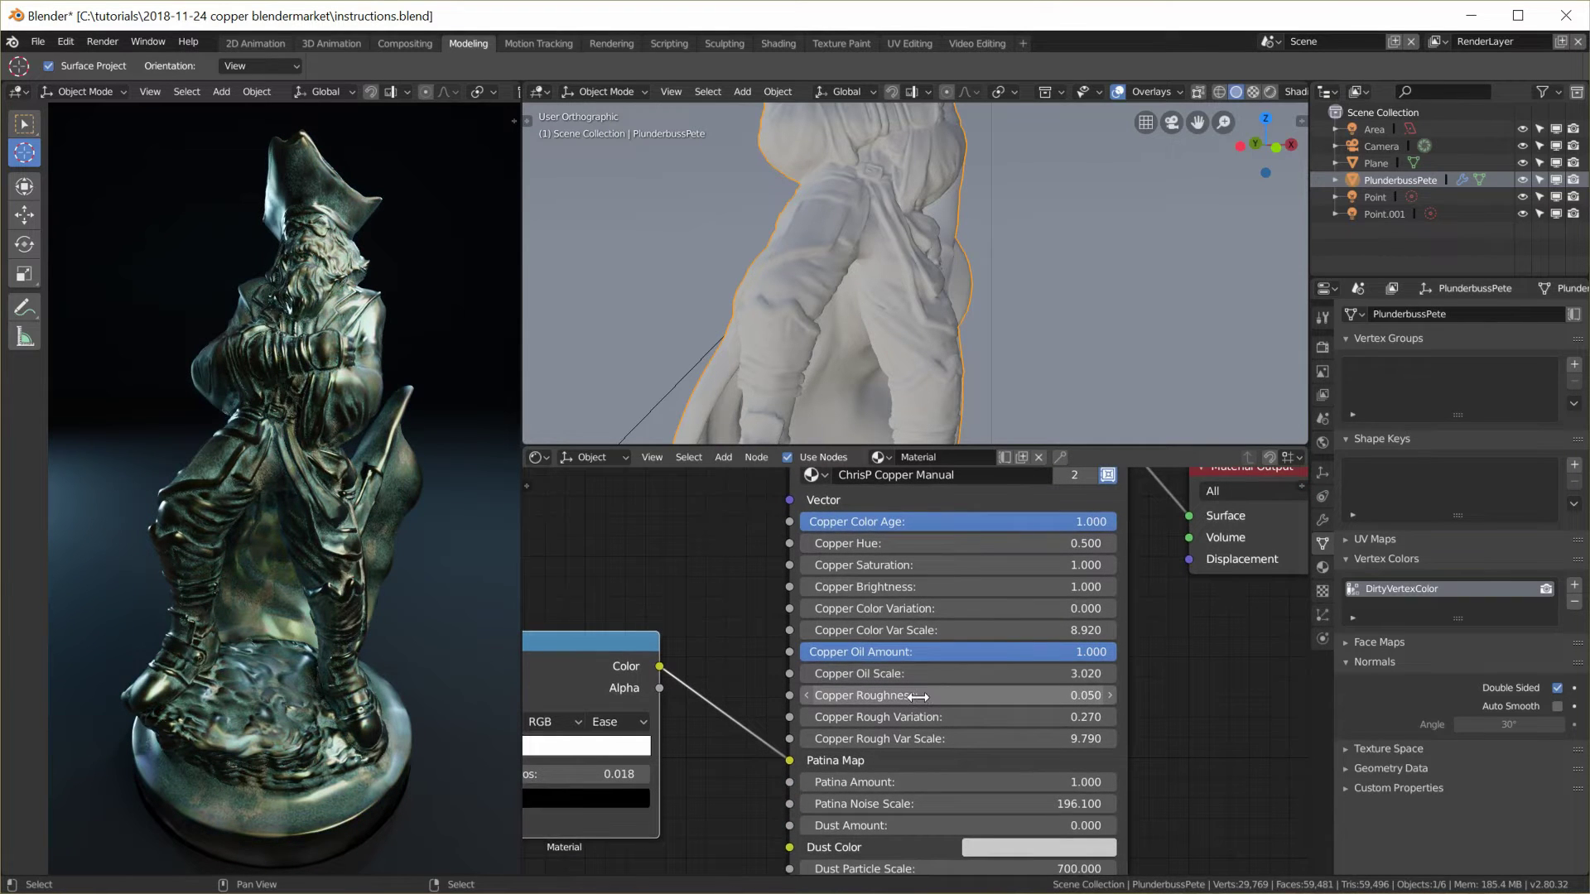
pyautogui.moveTo(958, 696); pyautogui.dragTo(917, 696)
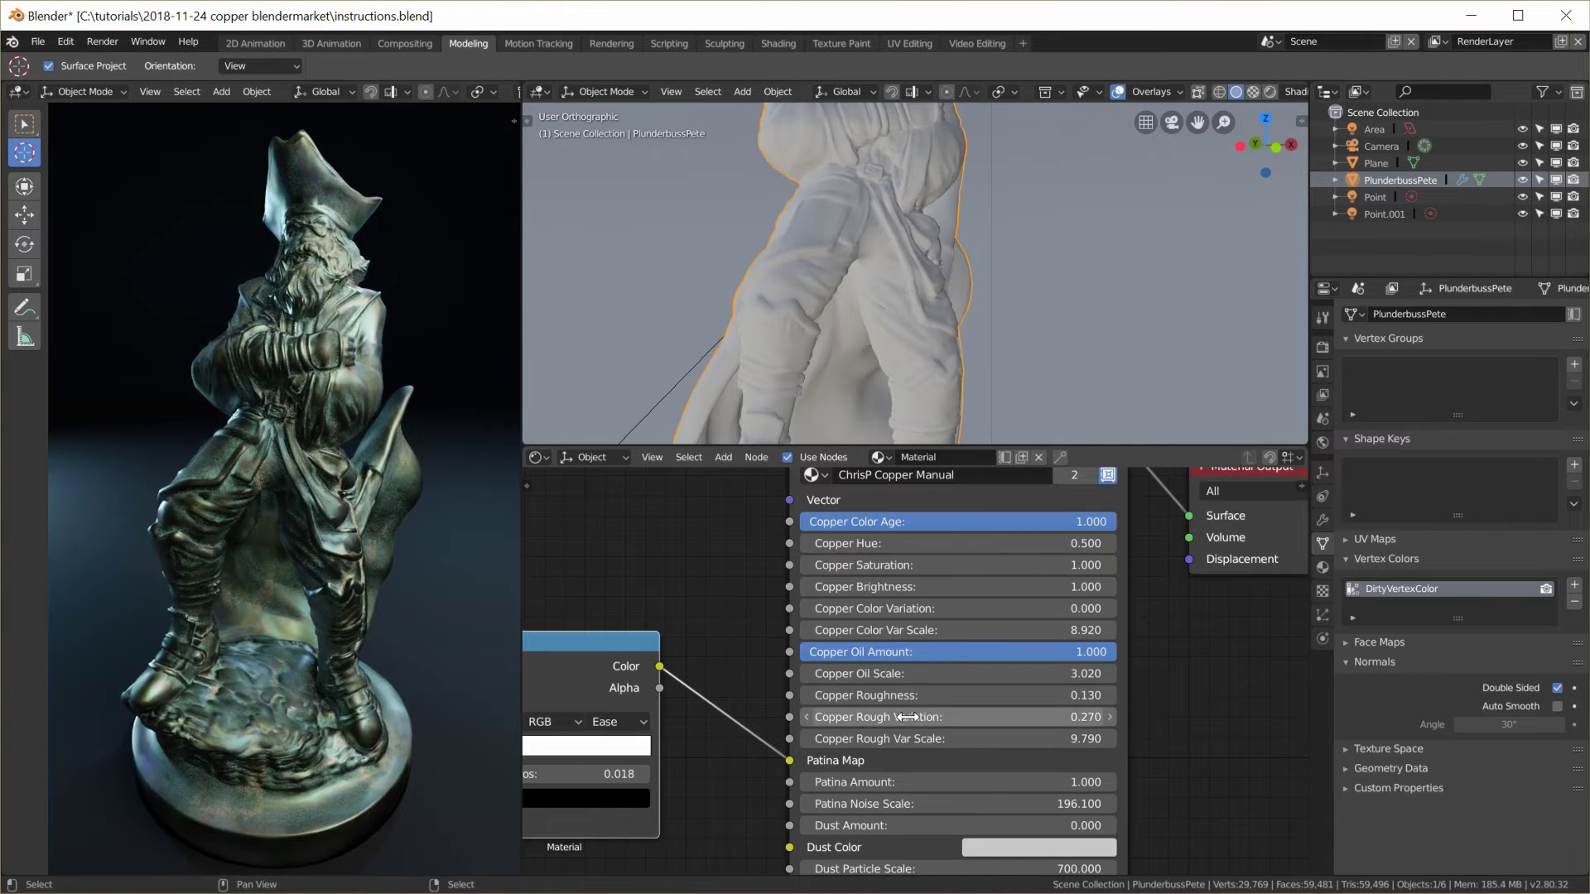
pyautogui.moveTo(915, 630); pyautogui.dragTo(961, 630)
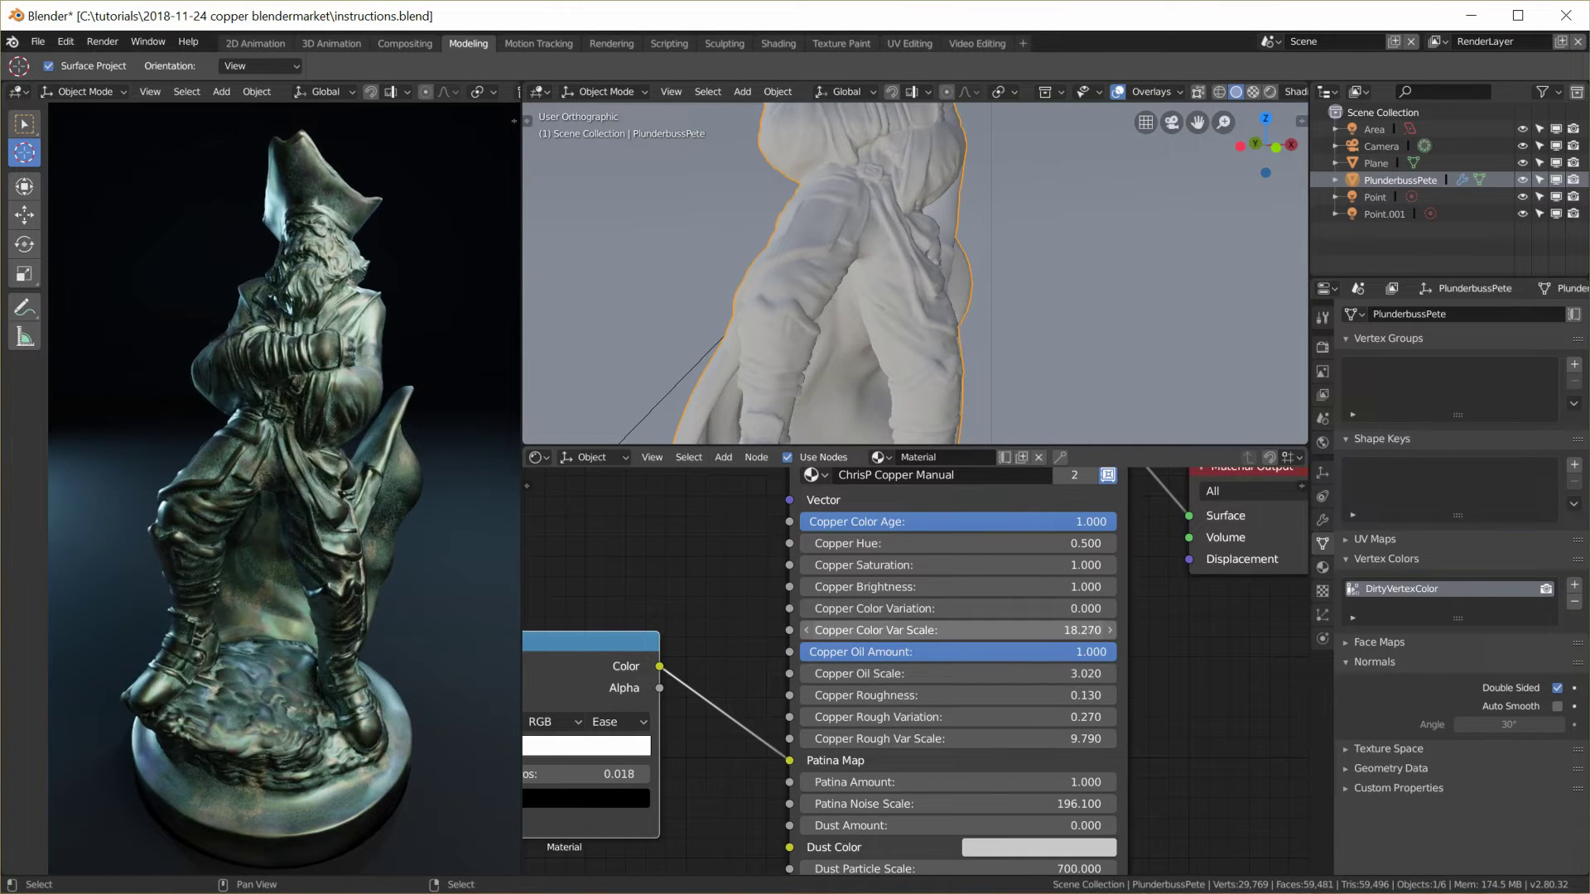
# - Set the Copper Oil Amount to 0, the Copper Rough Variation to 0.2 and the Copper Rough Var Scale to 12.38
pyautogui.moveTo(902, 719); pyautogui.dragTo(797, 720)
pyautogui.moveTo(913, 652); pyautogui.dragTo(596, 652)
pyautogui.moveTo(886, 720); pyautogui.dragTo(986, 738)
# - Add dust to the statue's copper shader with a Dust Amount of 1.6
pyautogui.scroll(-2, 365, 540)
pyautogui.scroll(-2, 1025, 736)
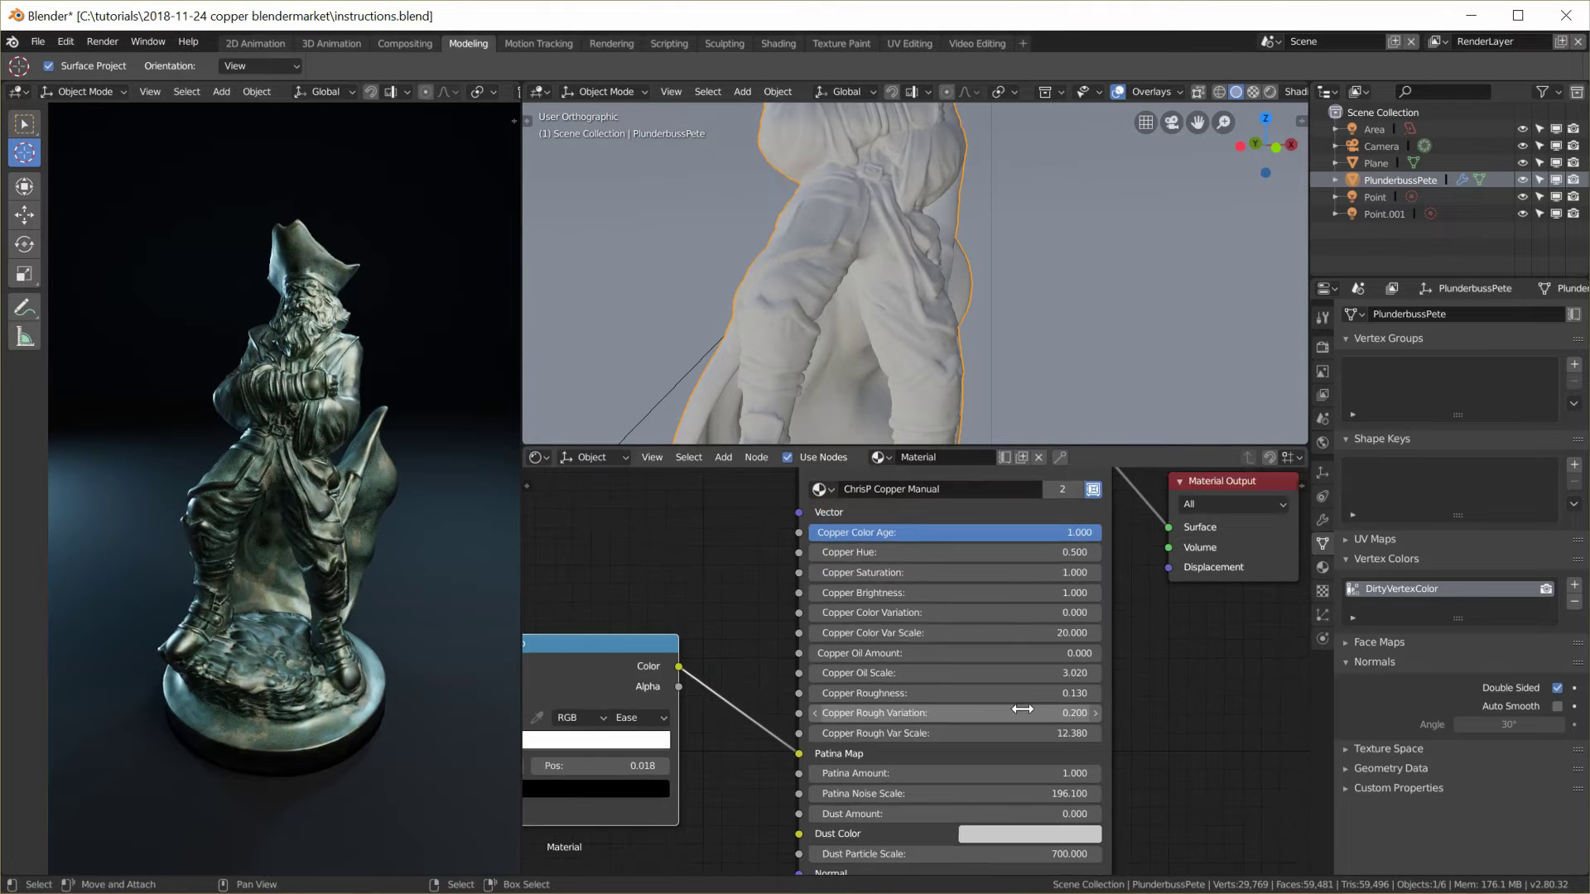
pyautogui.moveTo(1037, 788); pyautogui.dragTo(1060, 677, button='middle')
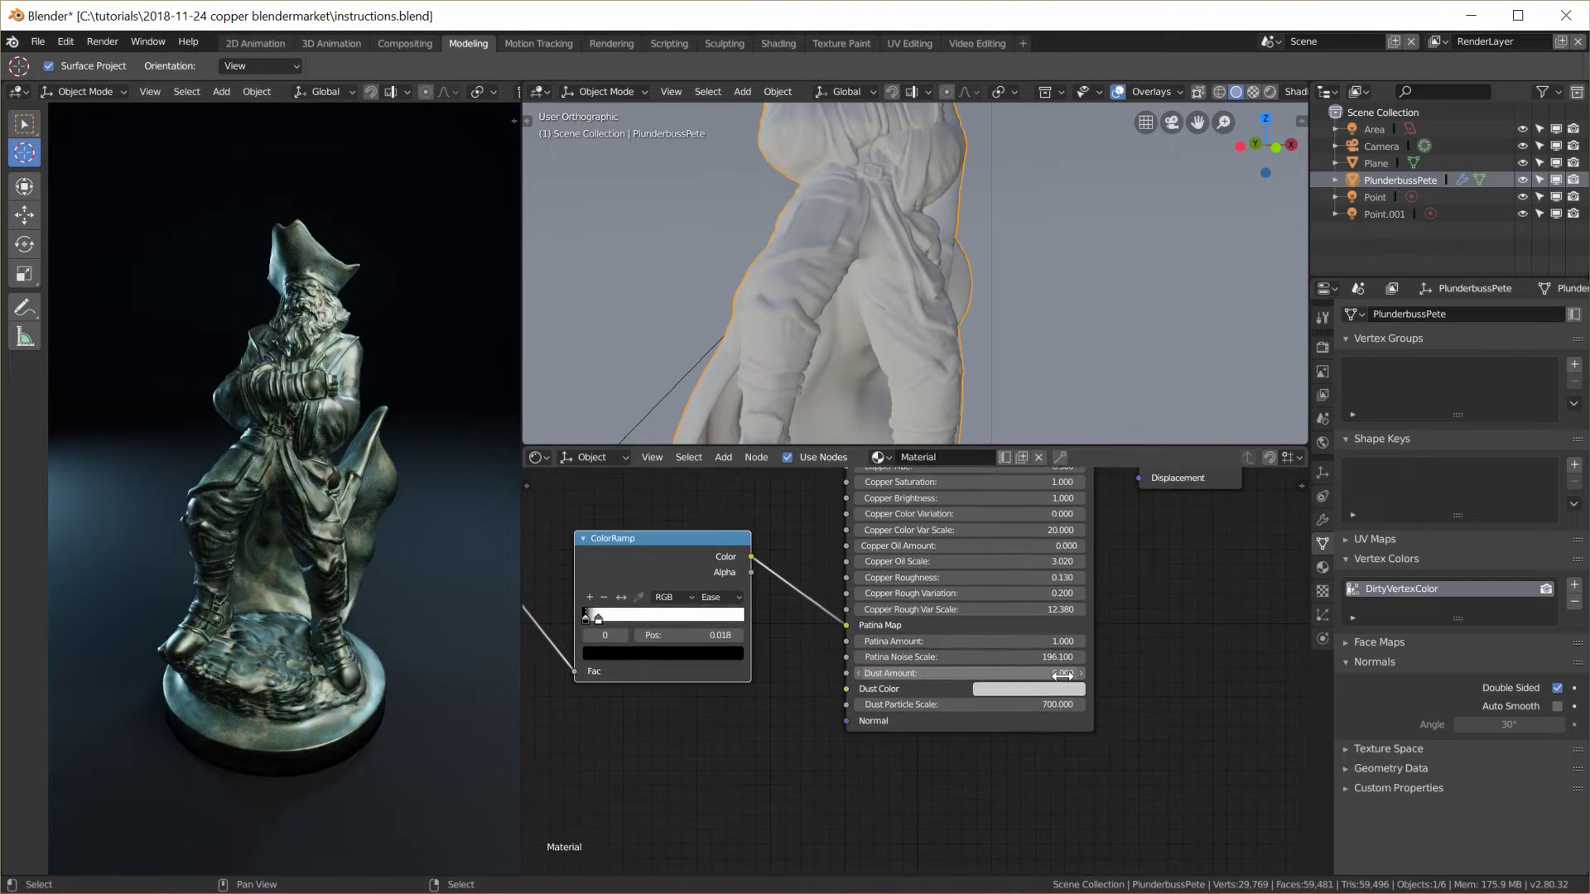
pyautogui.scroll(2, 966, 712)
pyautogui.scroll(3, 966, 711)
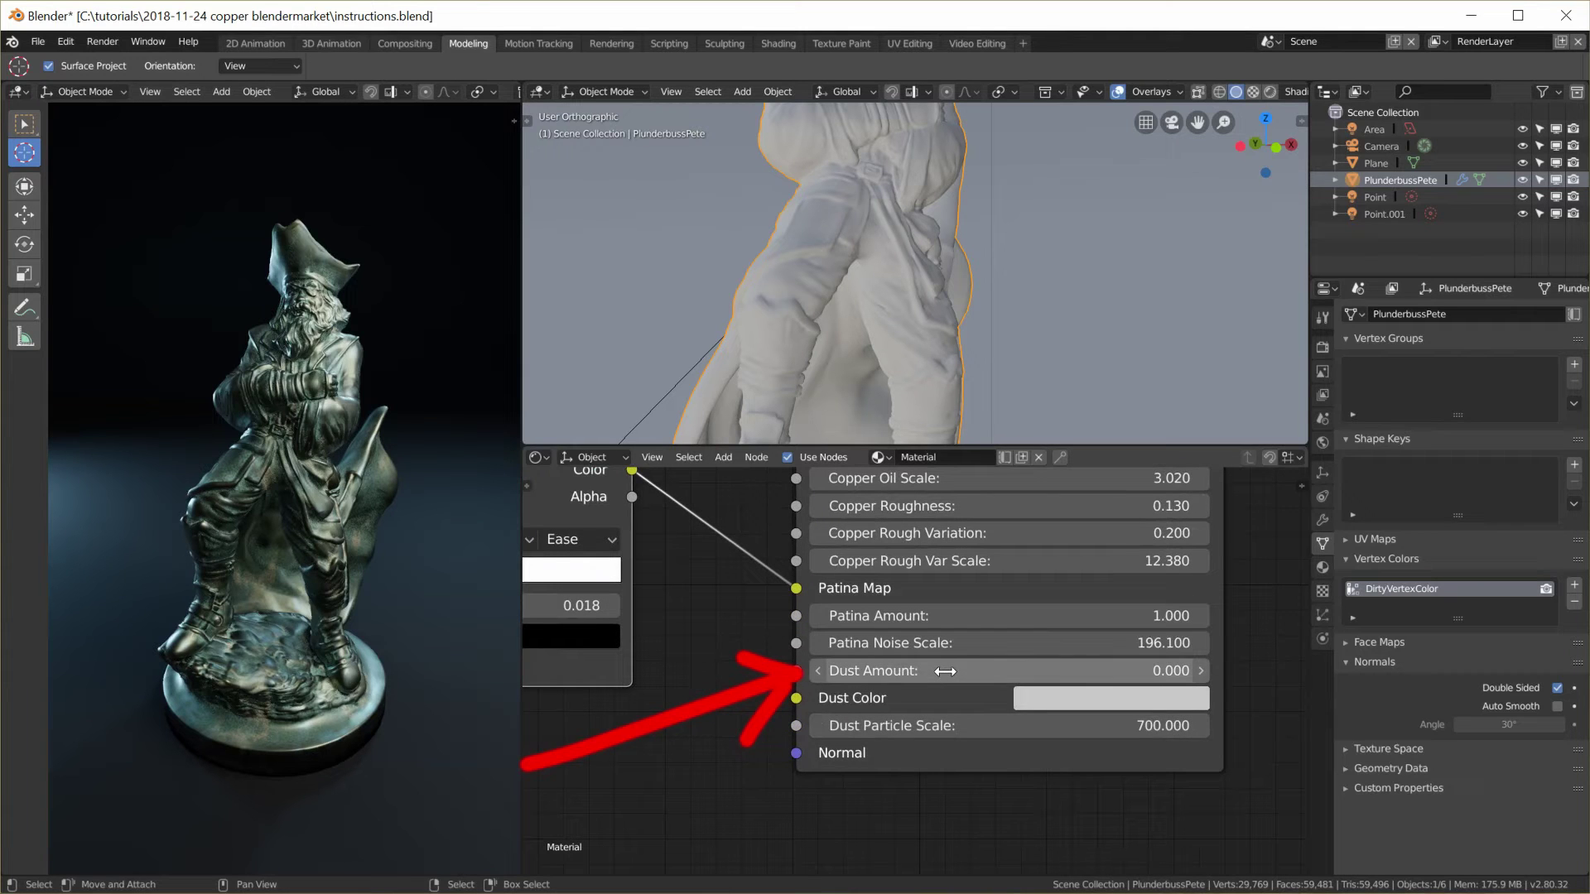
pyautogui.moveTo(944, 670)
pyautogui.mouseDown()
pyautogui.moveTo(1026, 671)
pyautogui.moveTo(969, 670)
pyautogui.mouseUp()
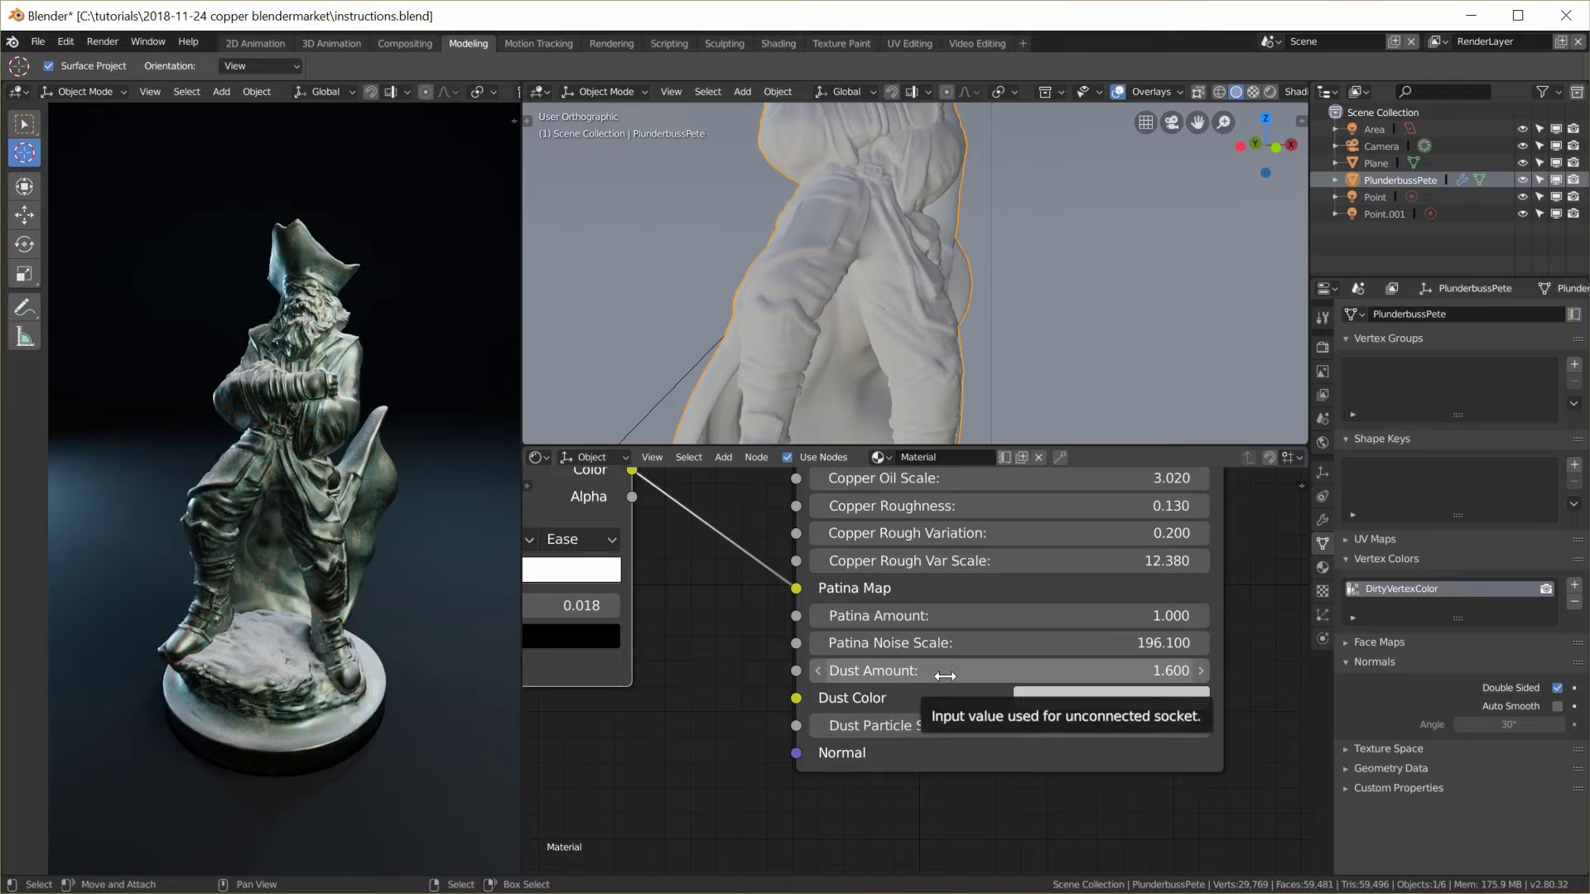
pyautogui.moveTo(344, 555); pyautogui.dragTo(345, 633, button='middle')
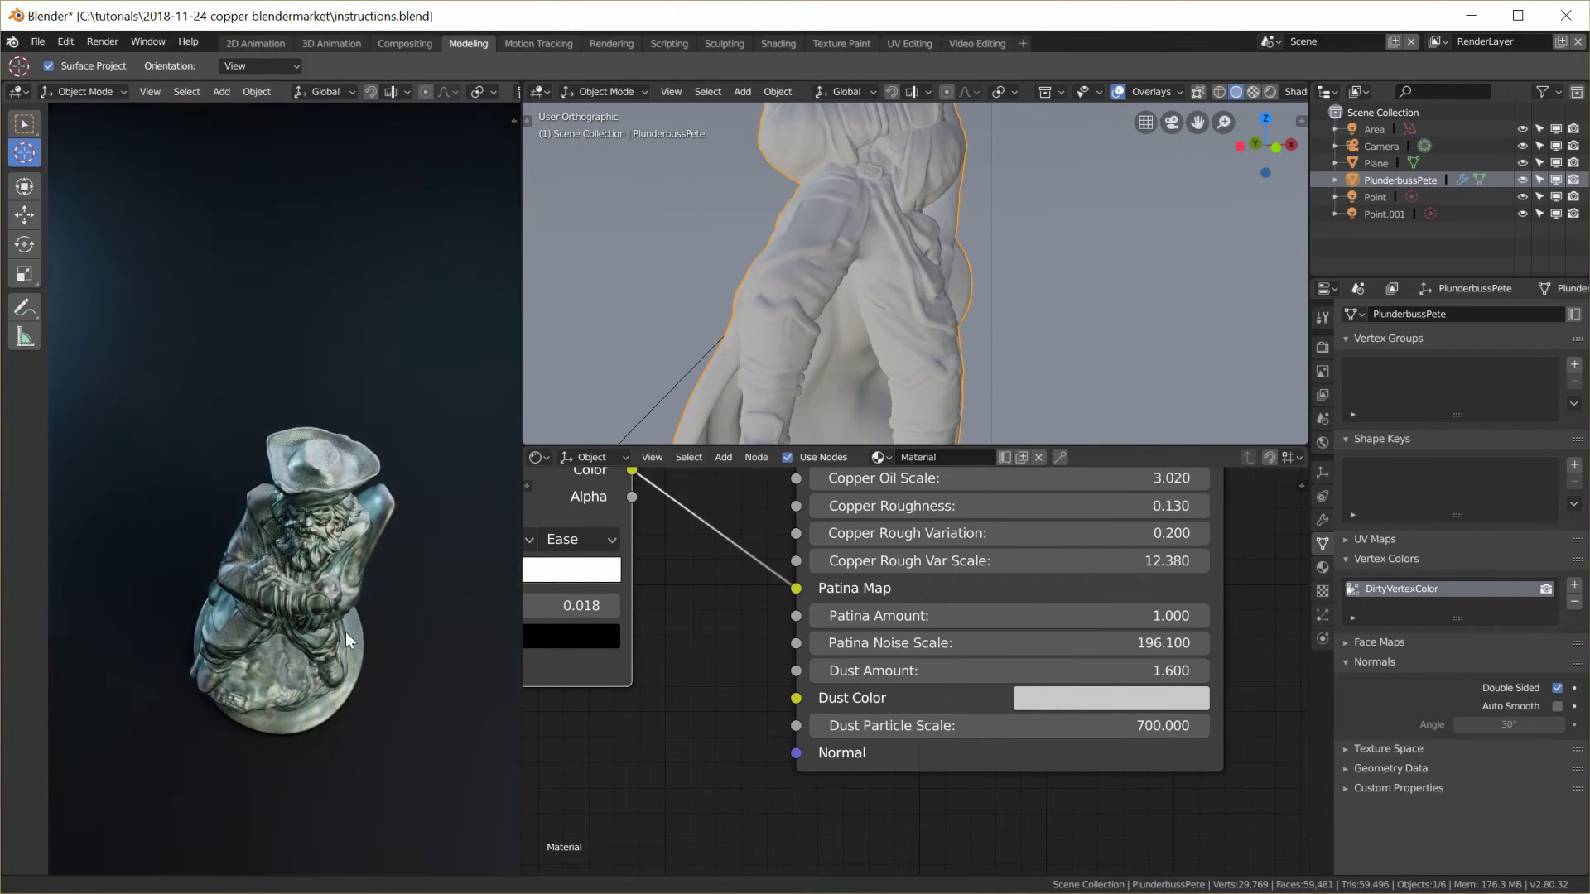
pyautogui.moveTo(315, 688); pyautogui.dragTo(295, 639, button='middle')
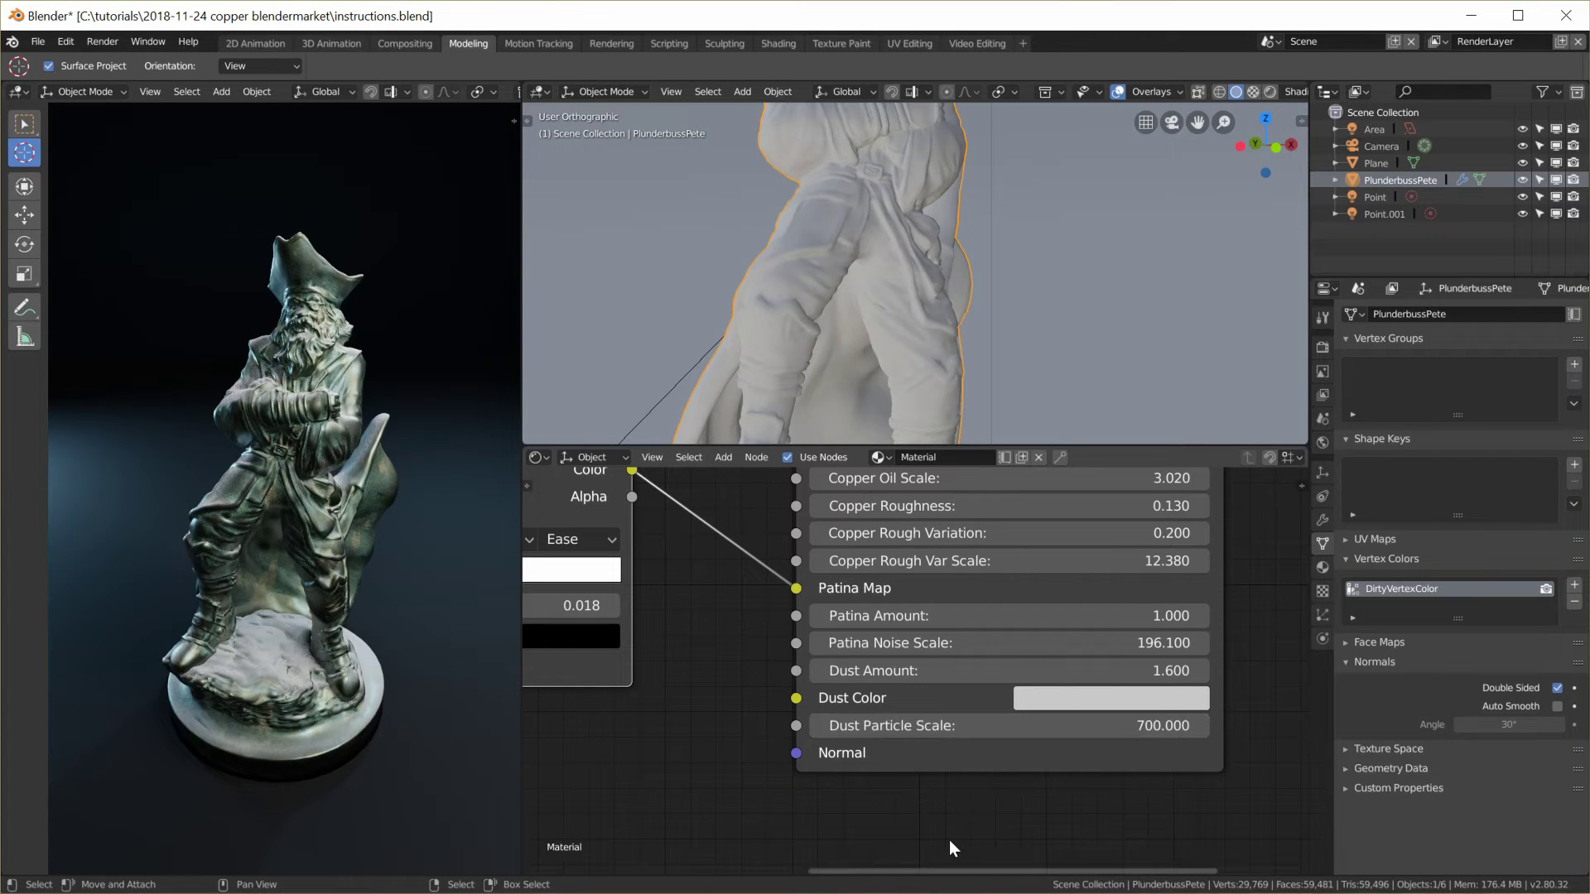
# - Add a Principled BSDF node in an empty area of the node editor and give it a red Base Color
pyautogui.scroll(-6, 932, 793)
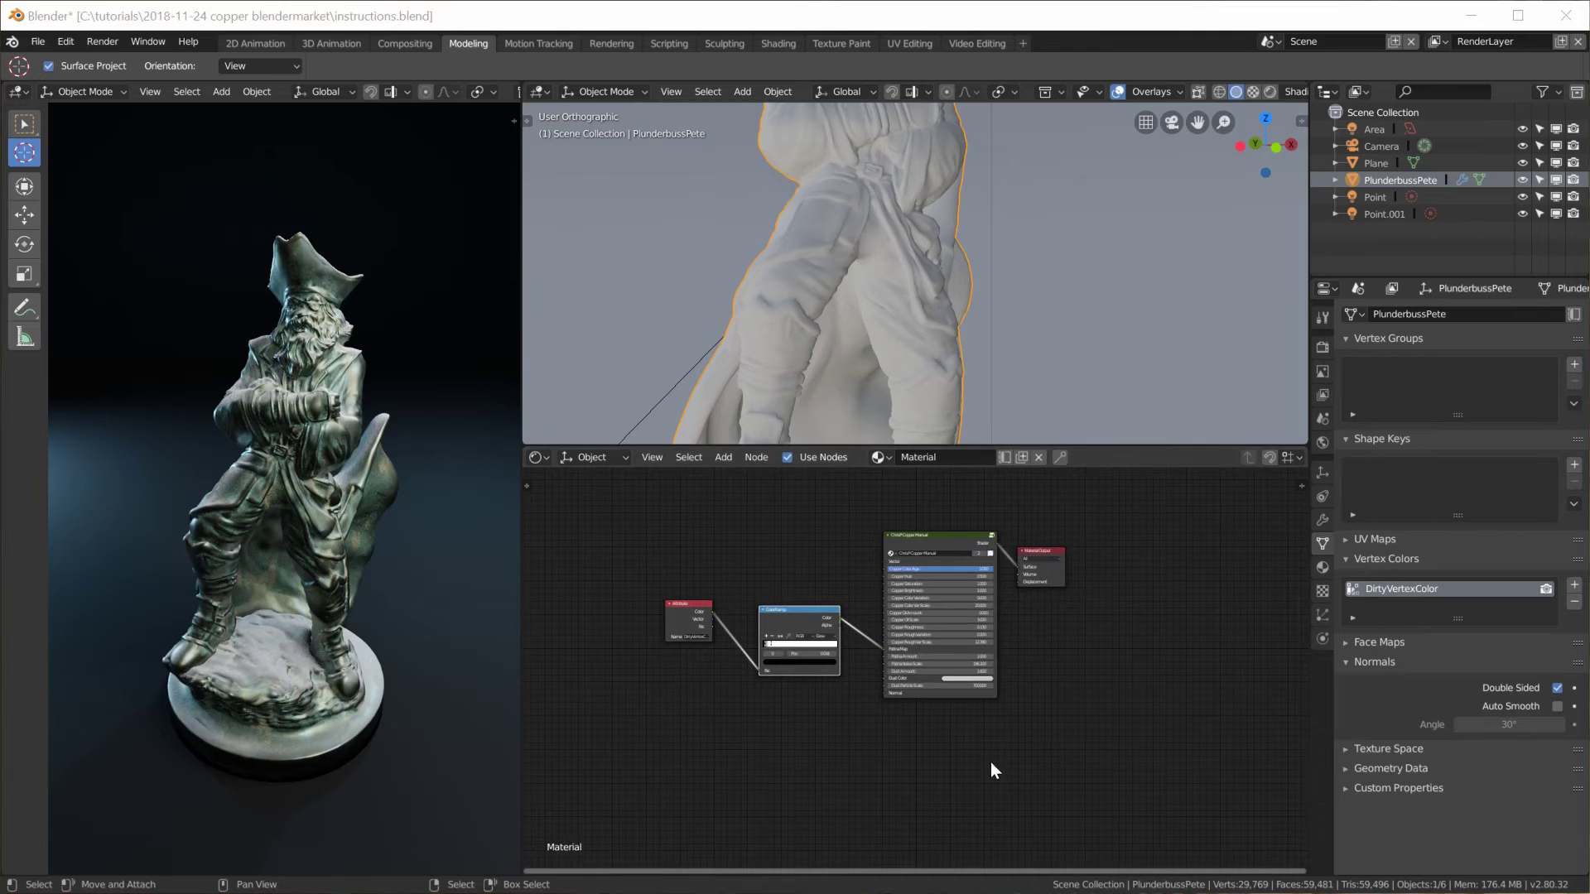
pyautogui.moveTo(990, 763); pyautogui.dragTo(977, 710, button='middle')
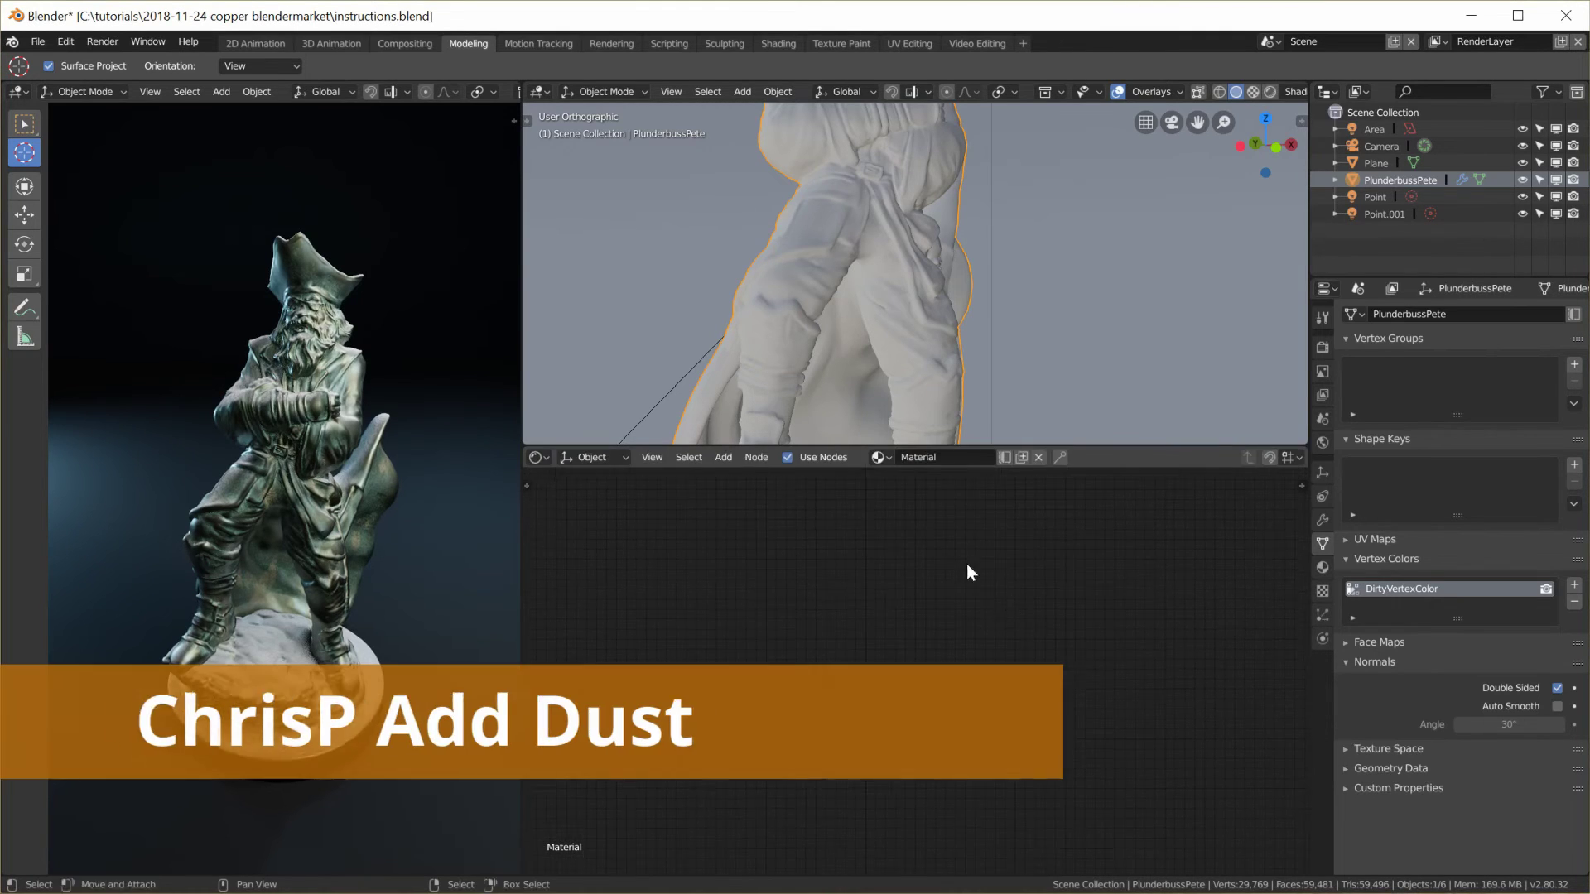
pyautogui.hotkey('shift', 'a')
pyautogui.moveTo(876, 588)
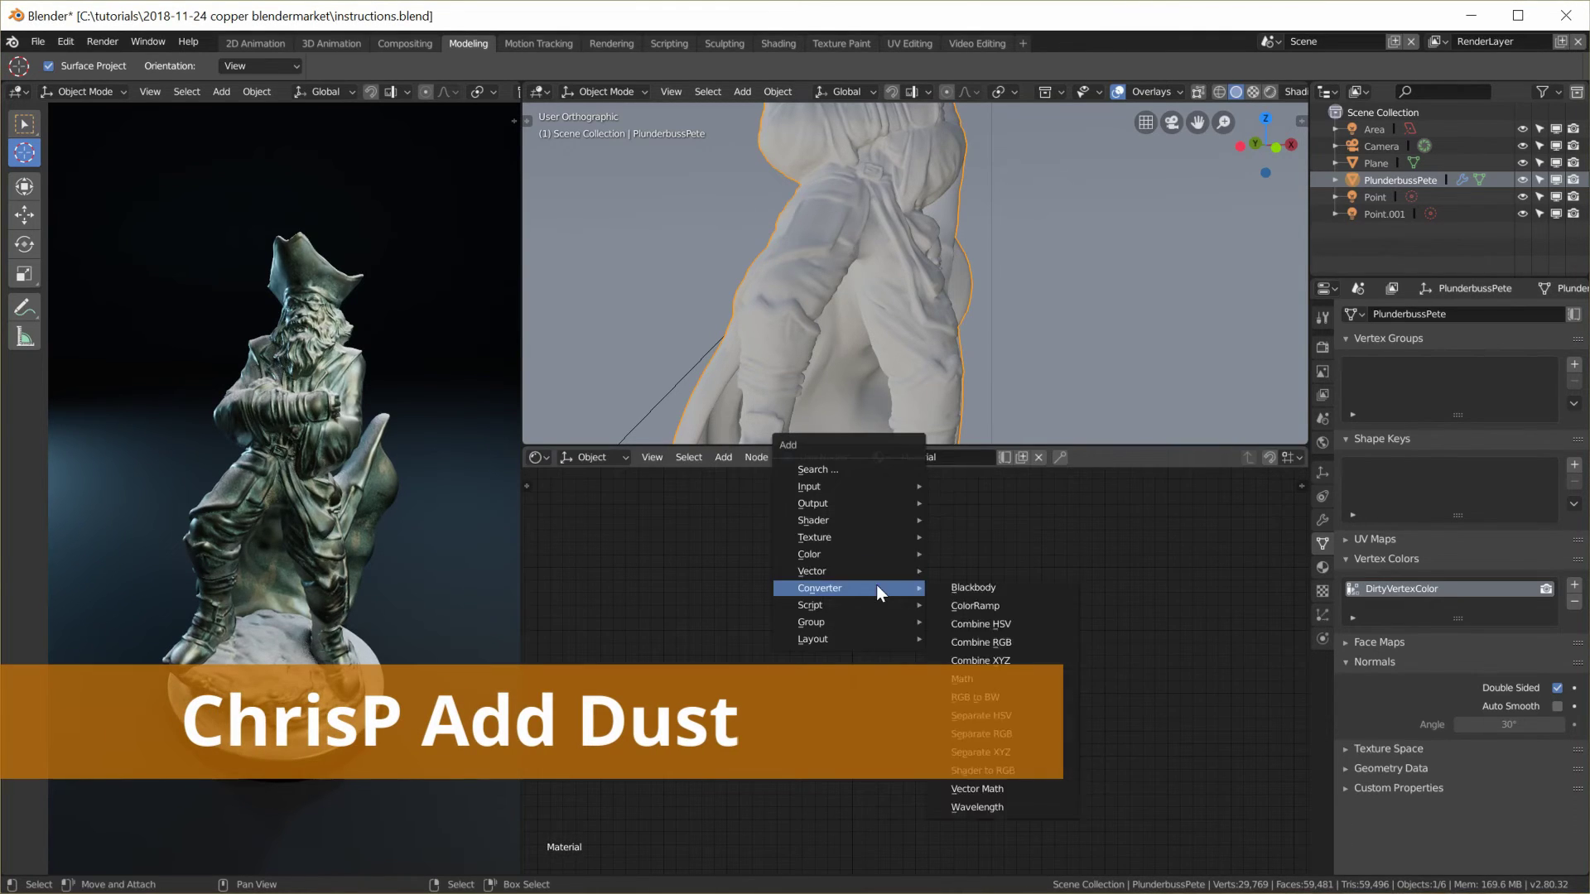
pyautogui.click(985, 650)
pyautogui.click(930, 573)
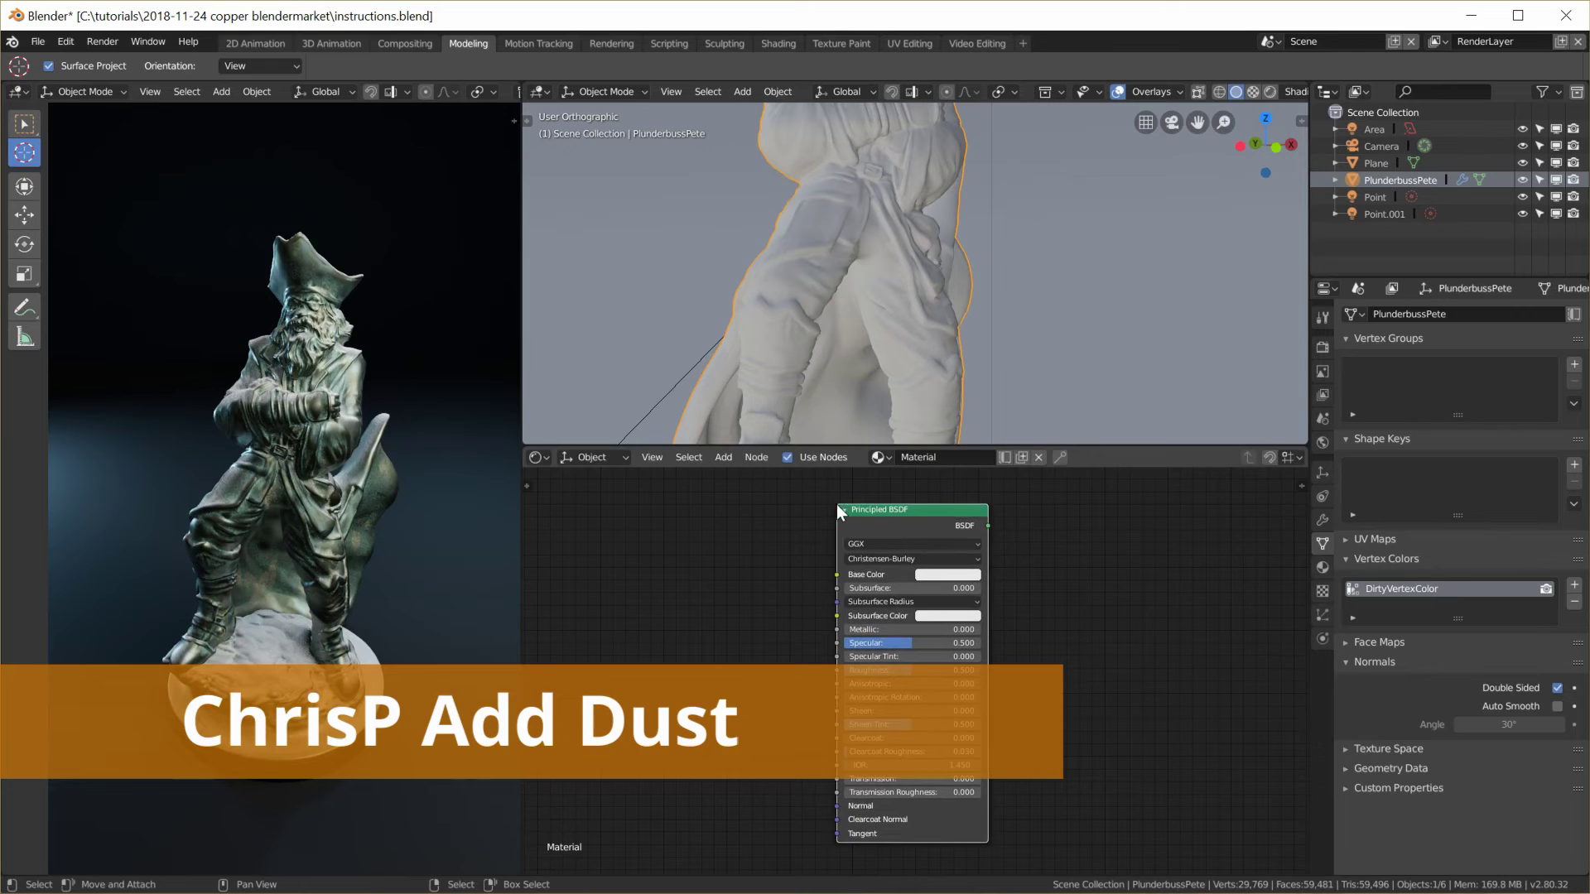
pyautogui.click(931, 573)
pyautogui.click(967, 470)
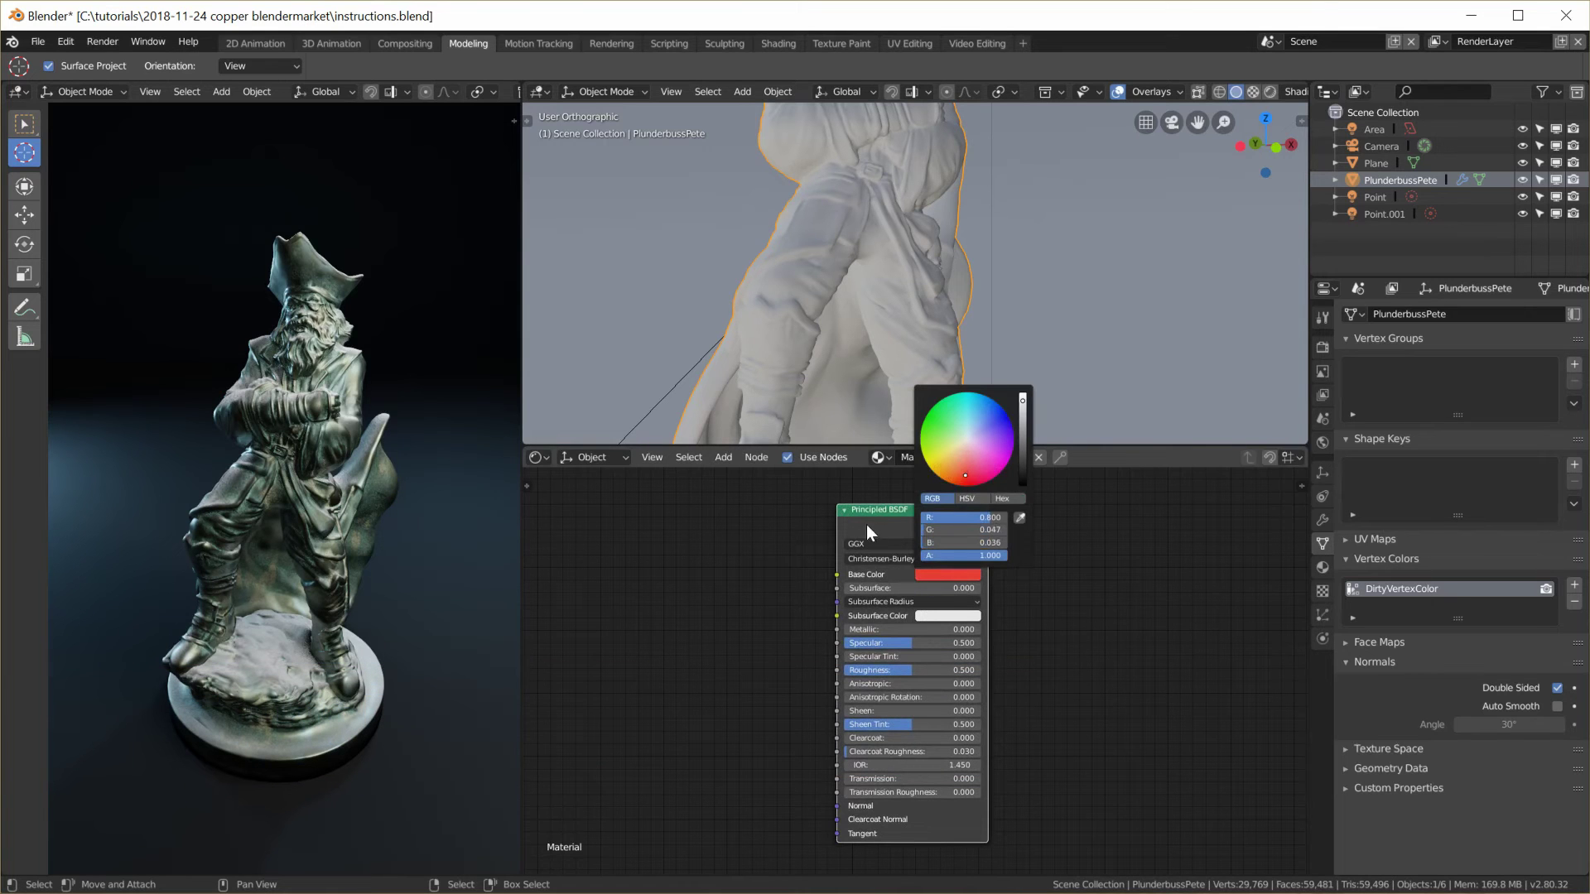
# - Connect the Principled BSDF to the Material Output and move the output node down beside it
pyautogui.keyDown('ctrl'); pyautogui.keyDown('shift'); pyautogui.click(891, 525); pyautogui.keyUp('shift'); pyautogui.keyUp('ctrl')
pyautogui.moveTo(1086, 626); pyautogui.dragTo(986, 637, button='middle')
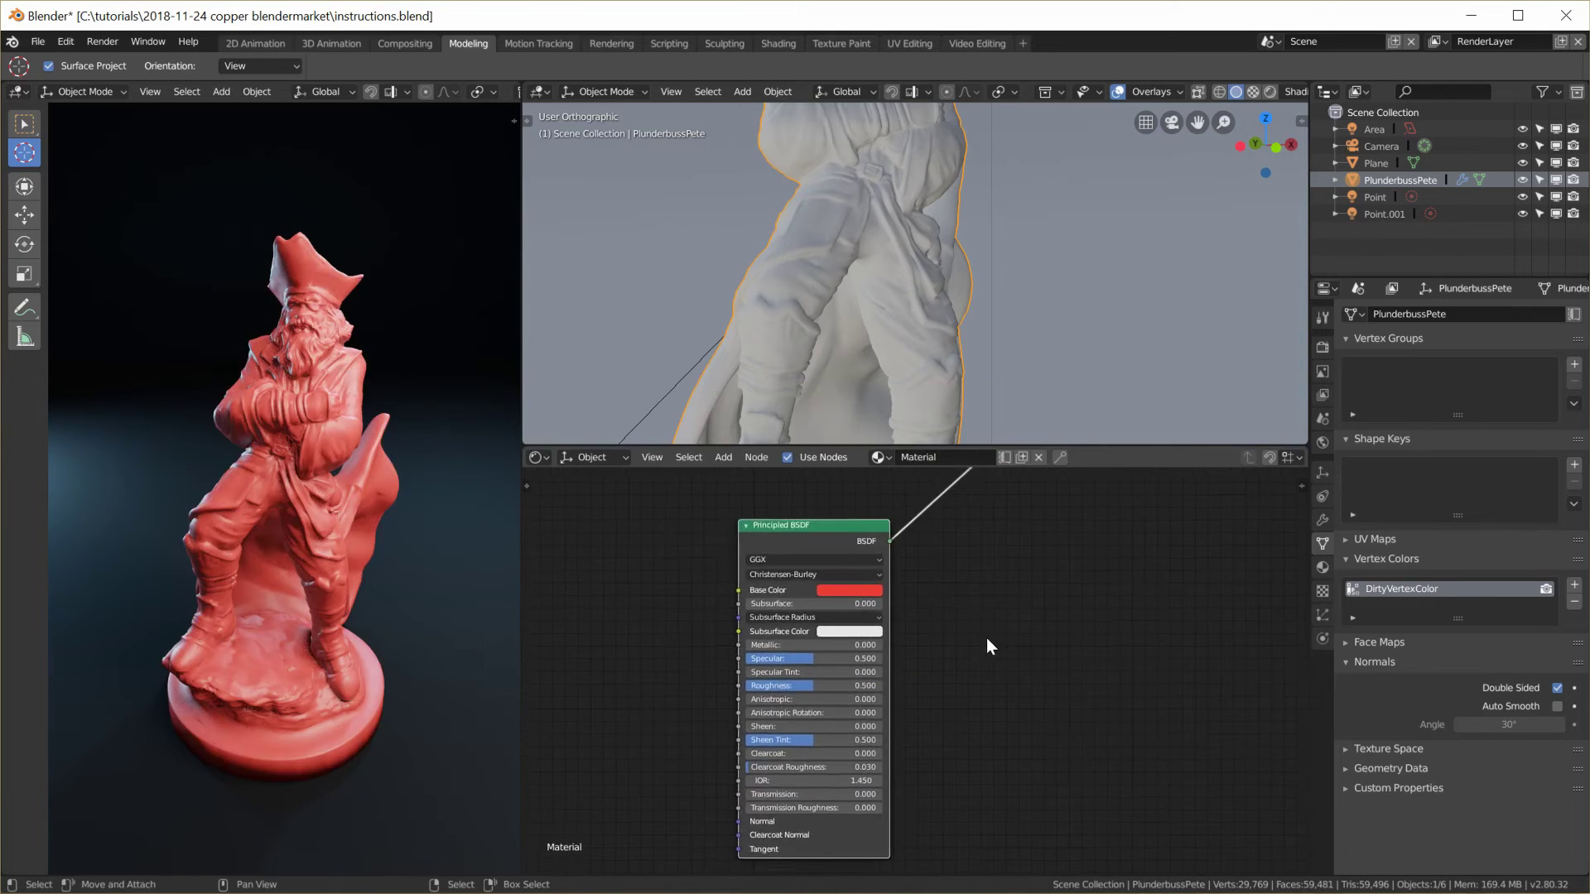
pyautogui.scroll(-4, 986, 638)
pyautogui.moveTo(1055, 487); pyautogui.dragTo(1048, 530, button='middle')
pyautogui.moveTo(1048, 517); pyautogui.dragTo(1113, 660)
pyautogui.moveTo(1000, 746); pyautogui.dragTo(965, 696, button='middle')
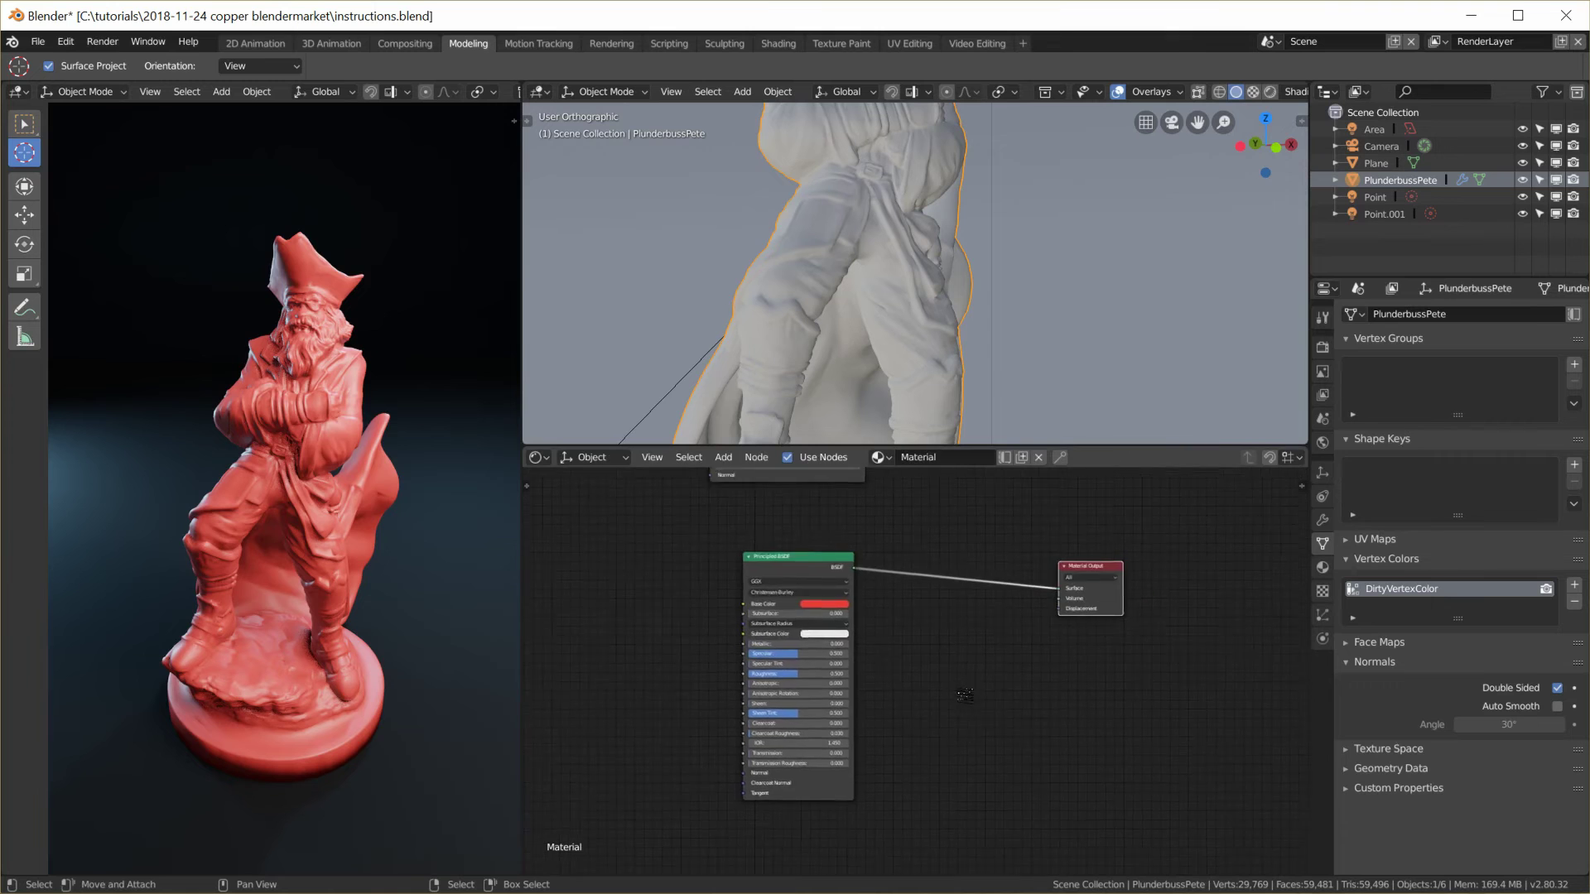
# - Insert a ChrisP AddDust group between the Principled BSDF and the Material Output, widen it and adjust its dust
pyautogui.scroll(2, 965, 694)
pyautogui.hotkey('shift', 'a')
pyautogui.moveTo(887, 718)
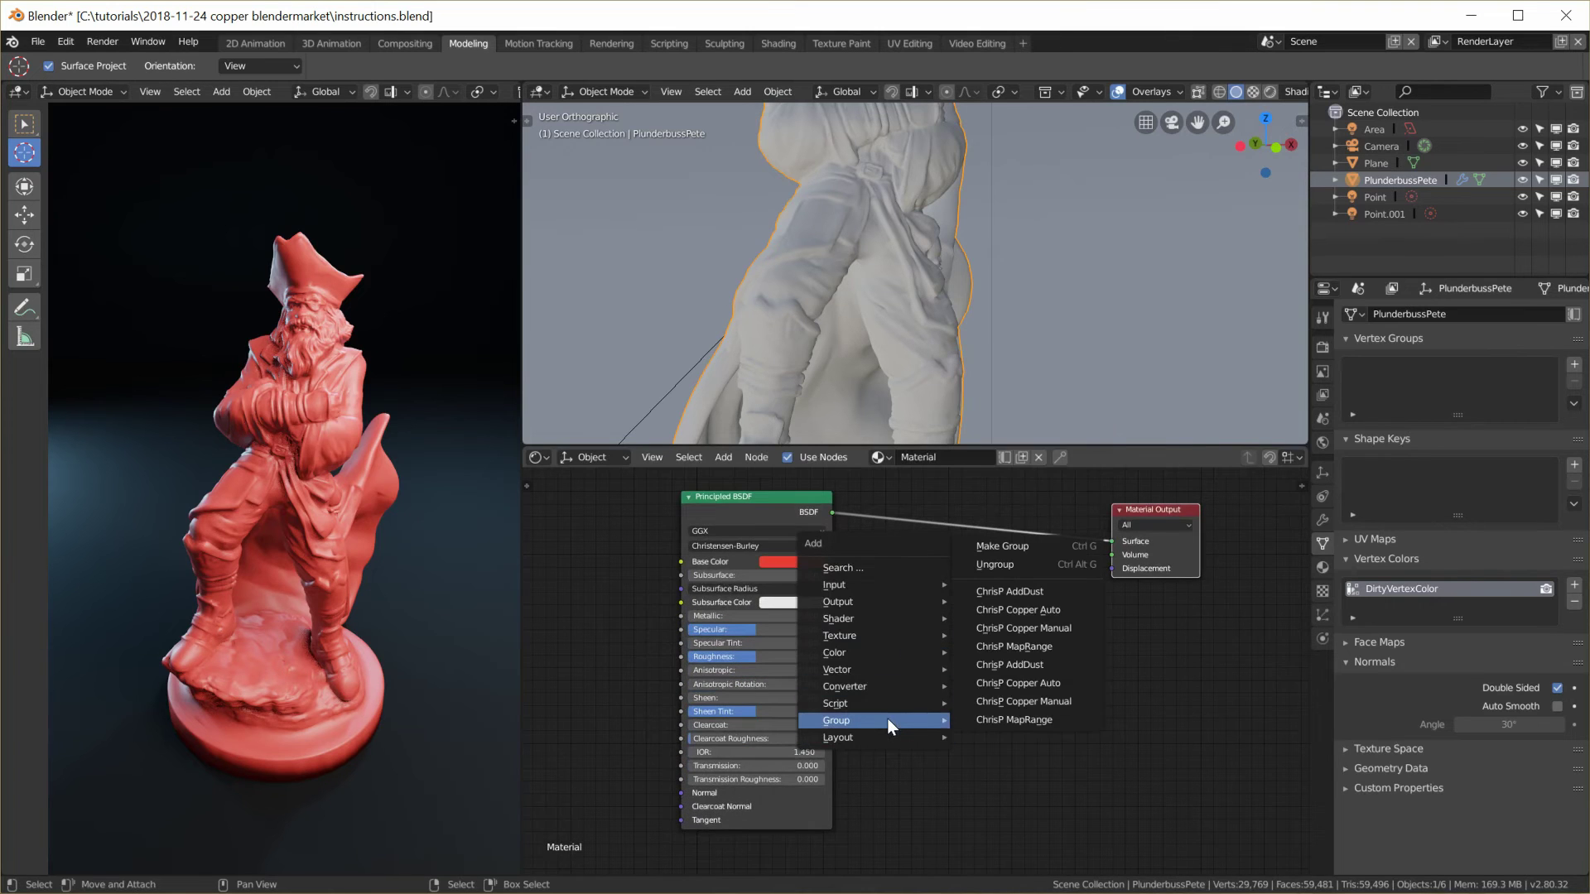
pyautogui.click(1010, 592)
pyautogui.click(921, 520)
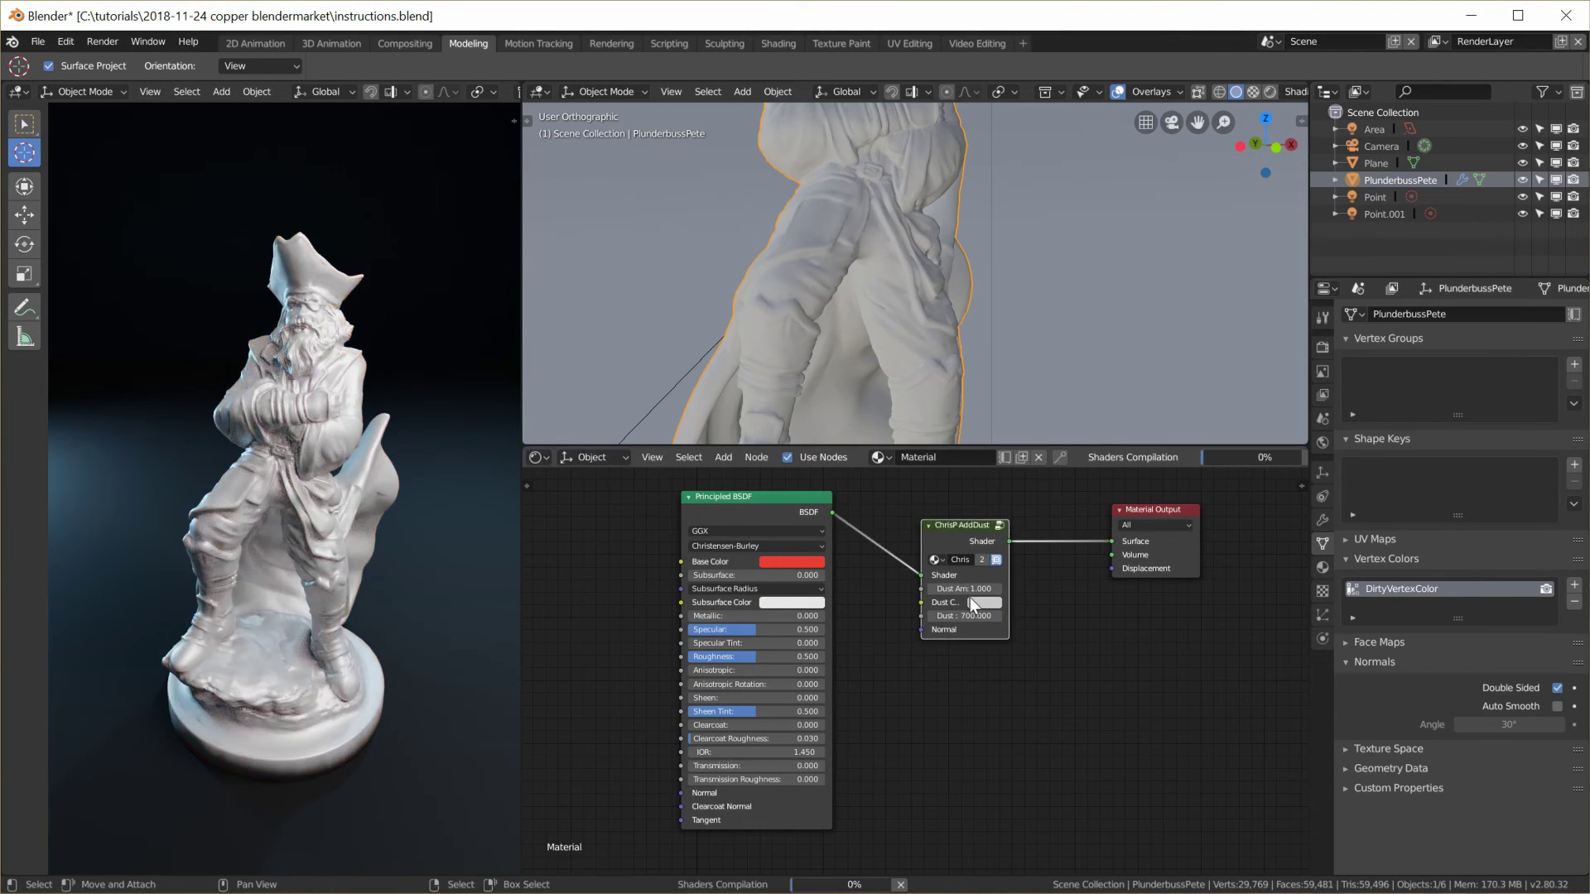
pyautogui.moveTo(1039, 592); pyautogui.dragTo(1065, 593)
pyautogui.moveTo(995, 538); pyautogui.dragTo(973, 549)
pyautogui.moveTo(972, 598); pyautogui.dragTo(1026, 600)
pyautogui.moveTo(379, 535)
pyautogui.mouseDown(button='middle')
pyautogui.moveTo(325, 545)
pyautogui.moveTo(459, 543)
pyautogui.moveTo(406, 588)
pyautogui.moveTo(389, 538)
pyautogui.mouseUp(button='middle')
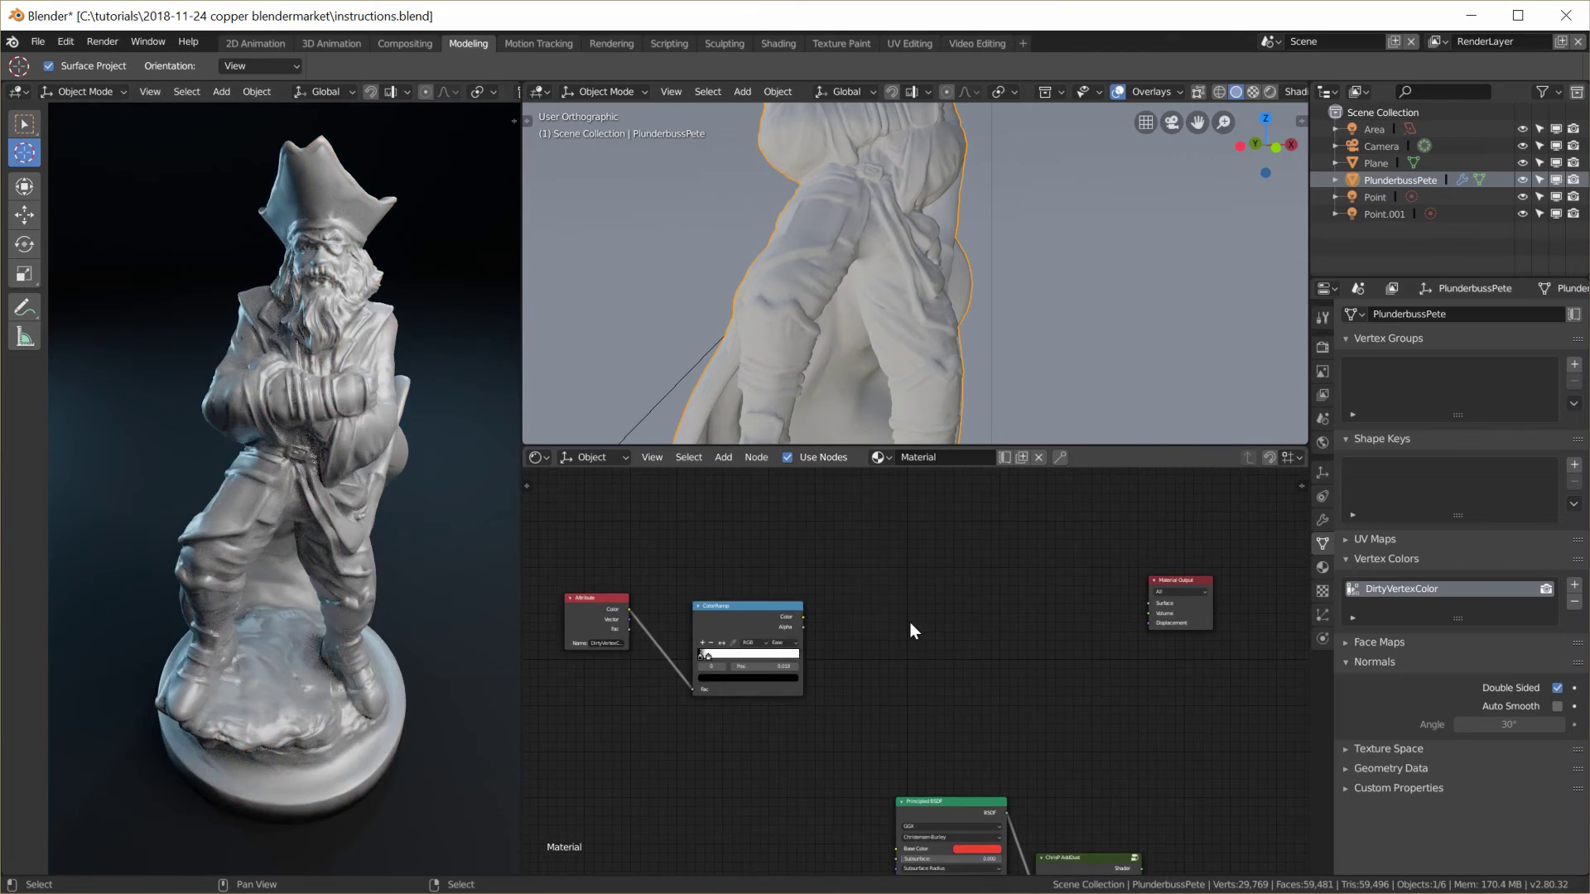
# - Add a ChrisP Copper Auto group, feeding the ColorRamp color into its Patina Map and its shader into the Material Output surface
pyautogui.hotkey('shift', 'a')
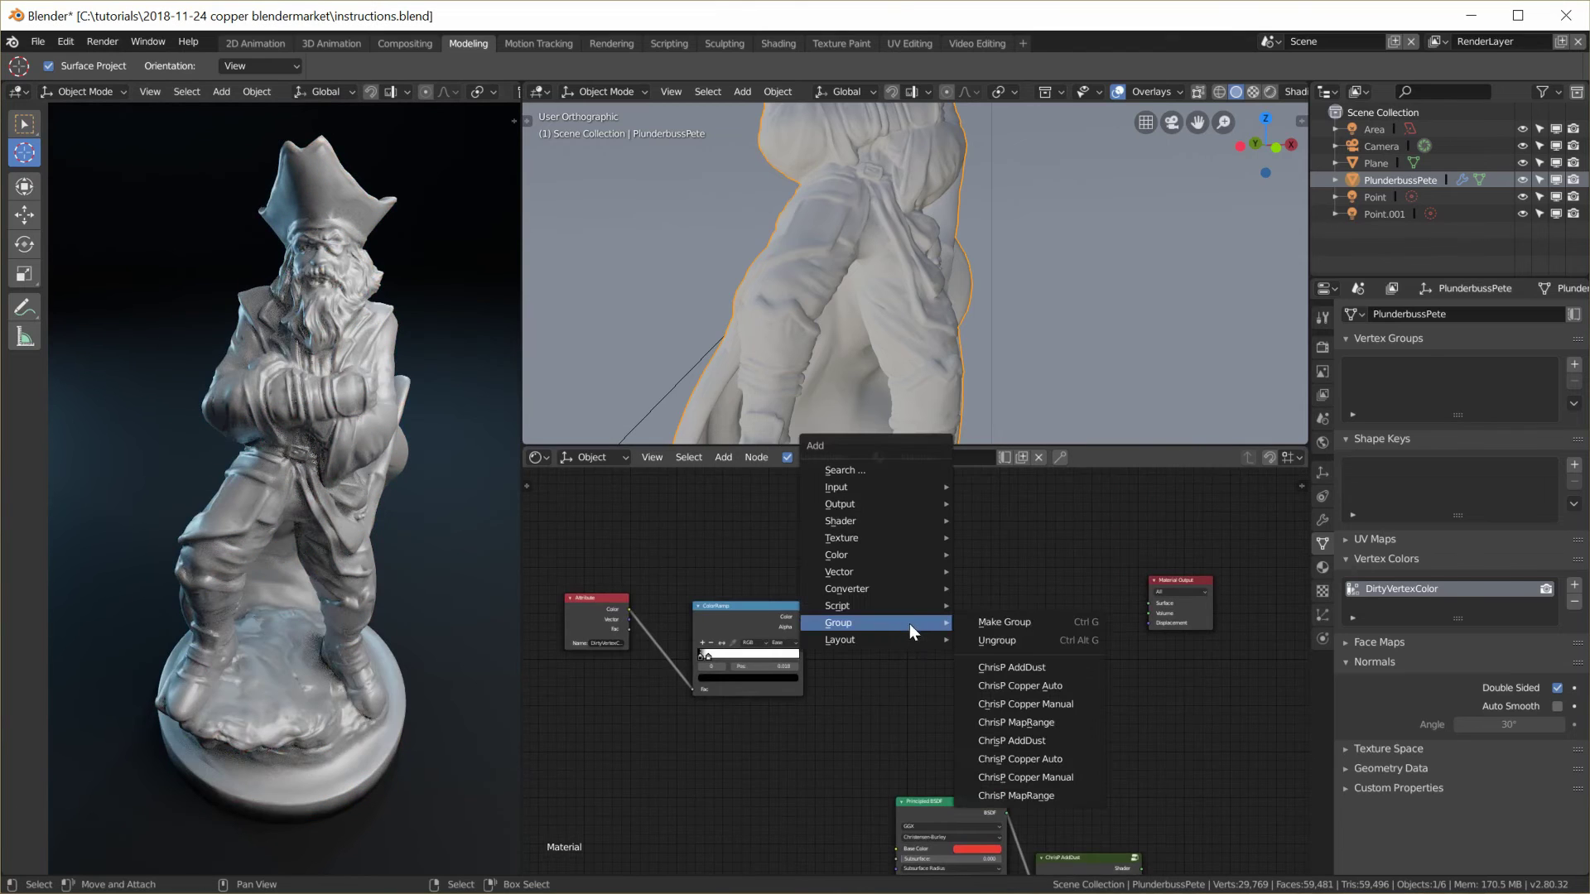
pyautogui.click(1025, 685)
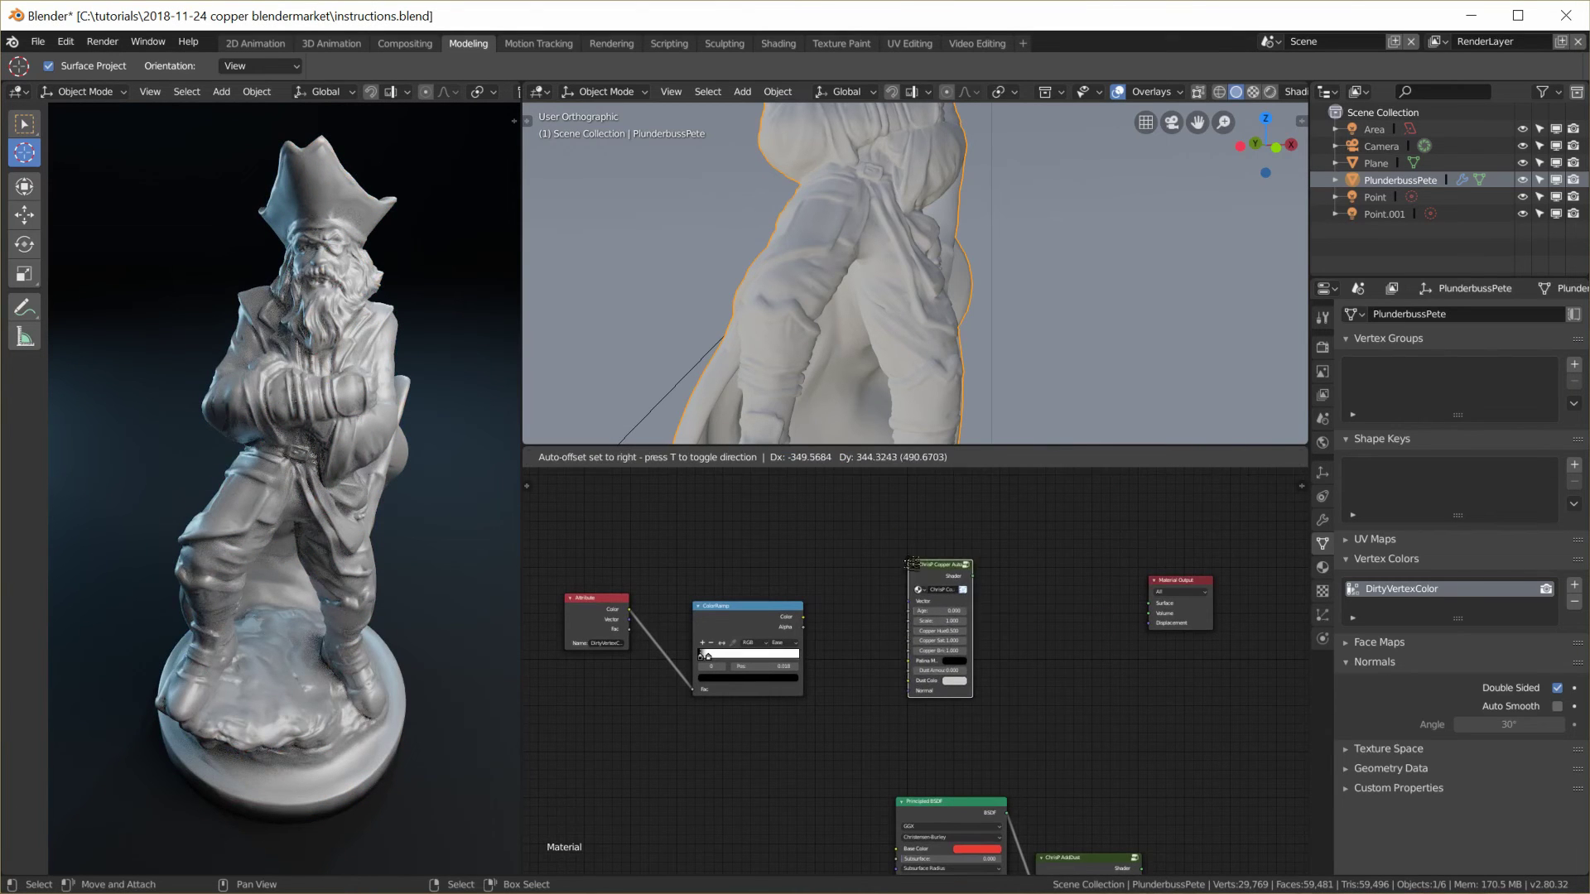
pyautogui.click(979, 631)
pyautogui.moveTo(977, 624); pyautogui.dragTo(1056, 623)
pyautogui.scroll(2, 1018, 613)
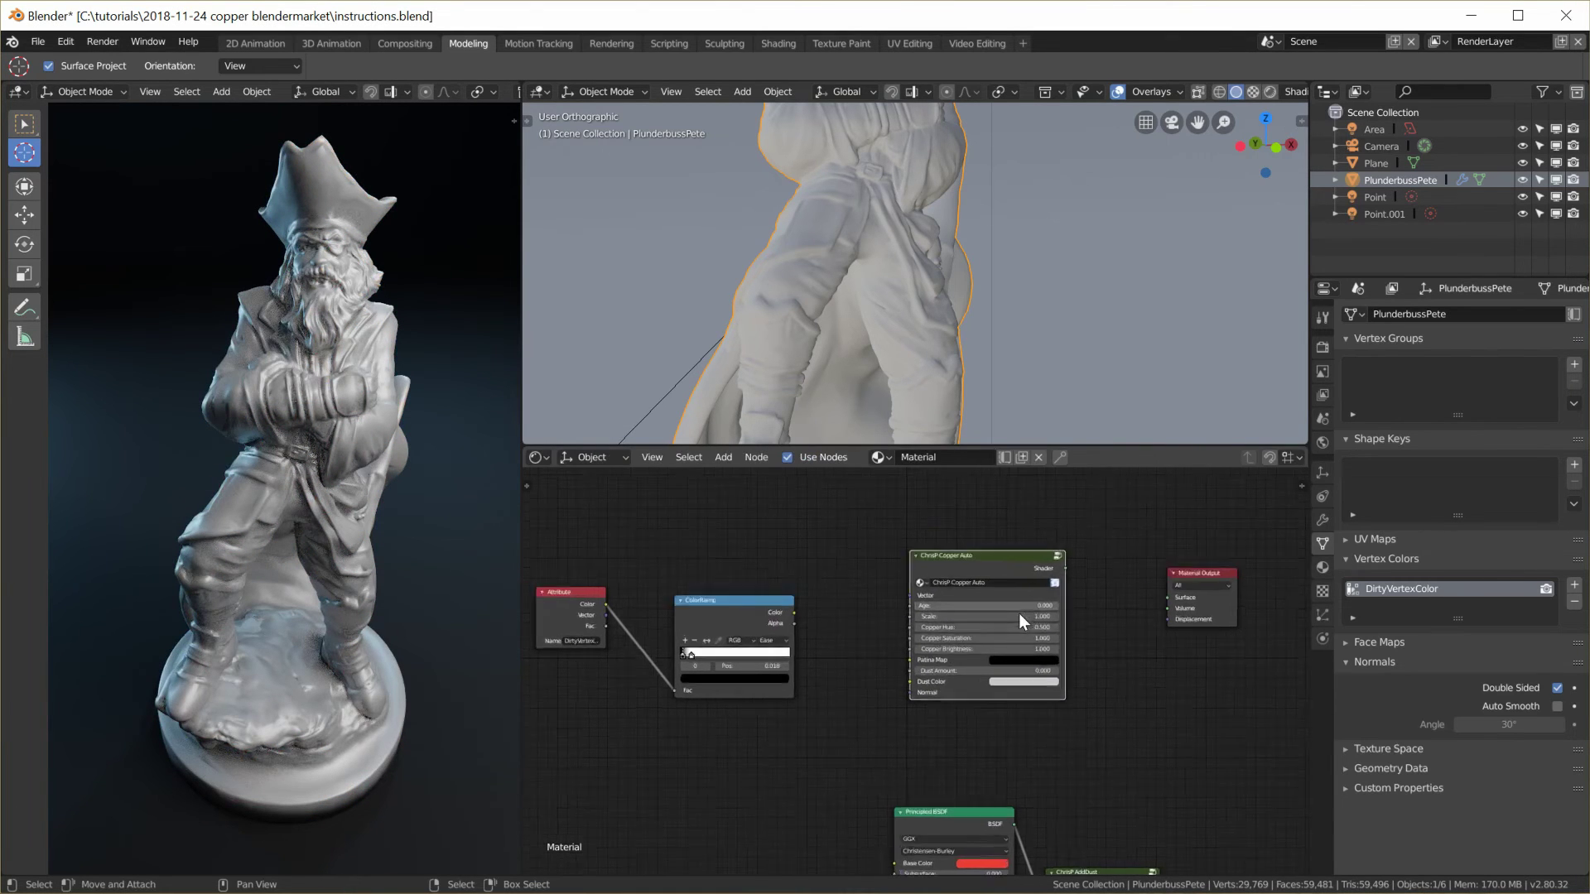
pyautogui.moveTo(1018, 611); pyautogui.dragTo(940, 632, button='middle')
pyautogui.moveTo(660, 605); pyautogui.dragTo(828, 676)
pyautogui.moveTo(1060, 540); pyautogui.dragTo(1211, 583)
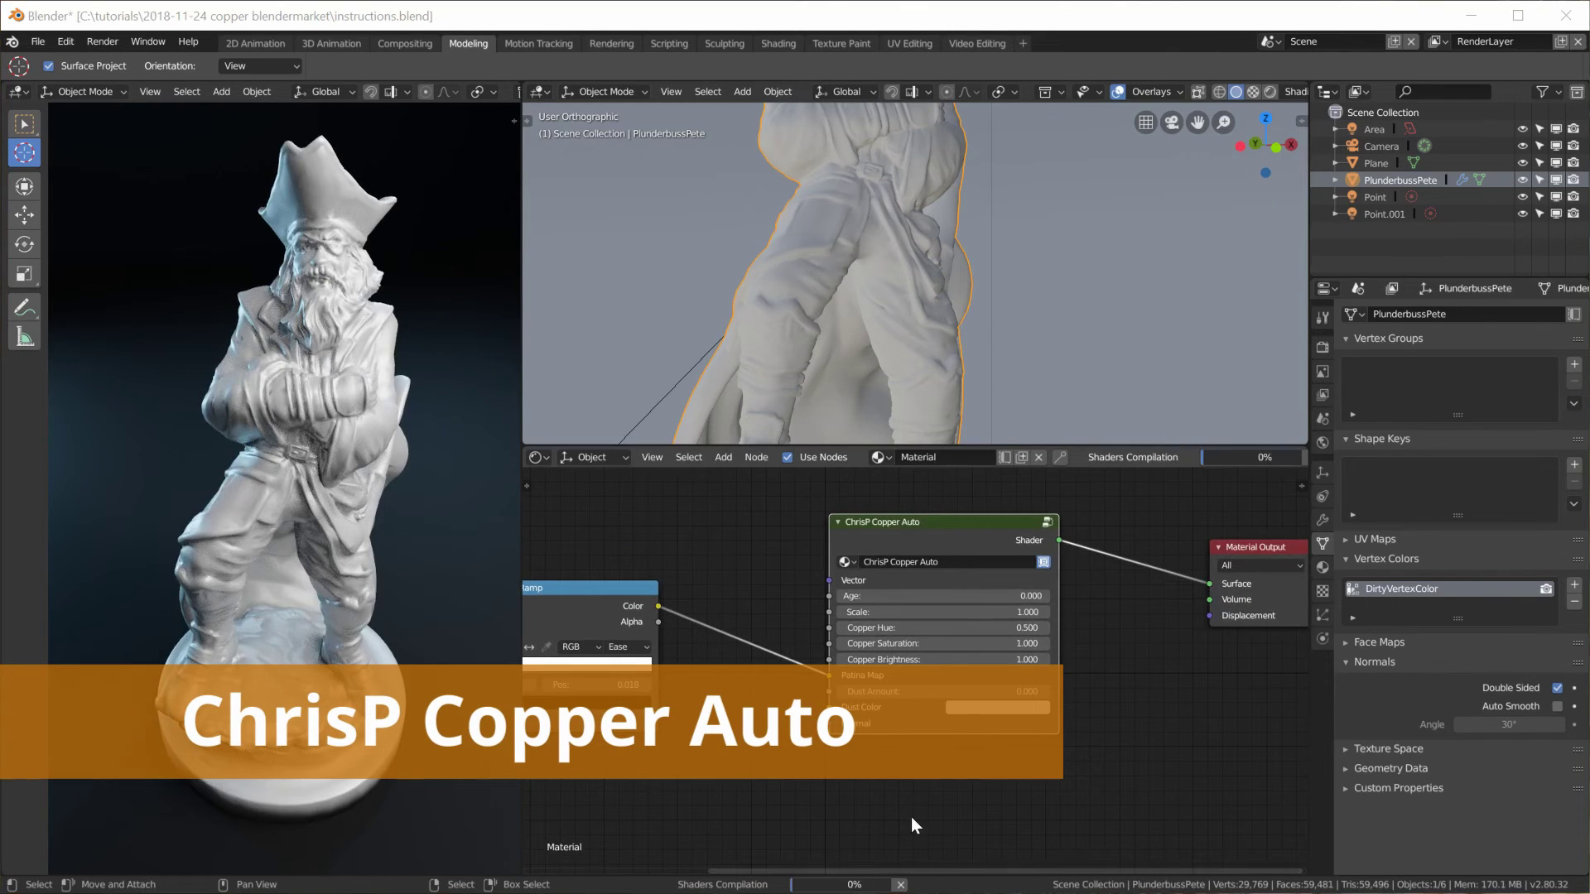
# - Preview the aging of the Copper Auto shader by varying its Age between 0 and 1
pyautogui.scroll(1, 926, 742)
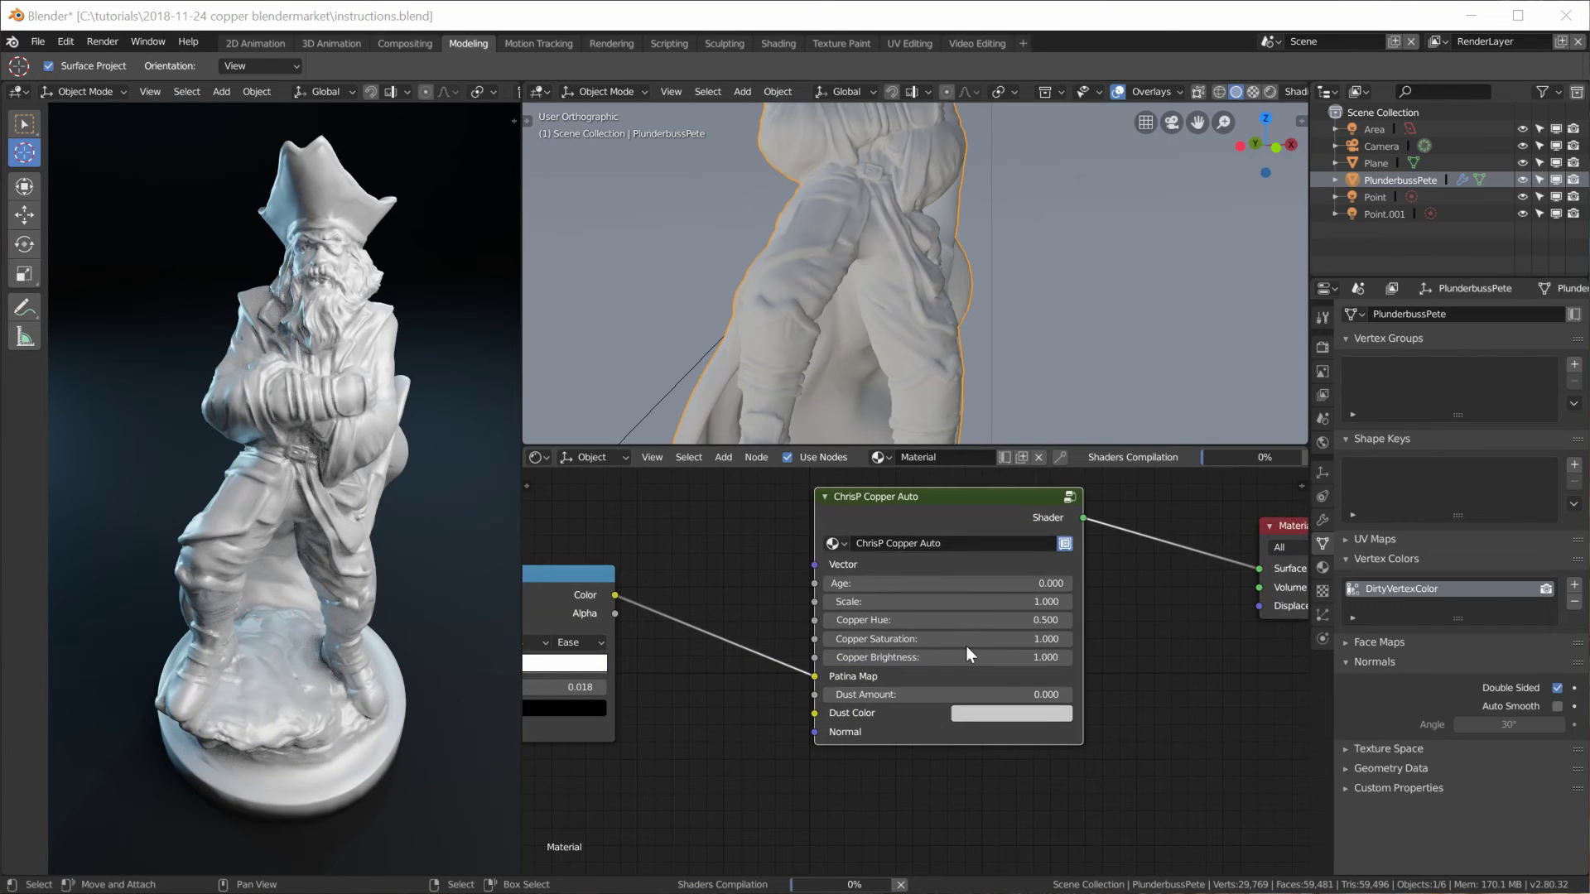
pyautogui.moveTo(967, 647); pyautogui.dragTo(958, 681, button='middle')
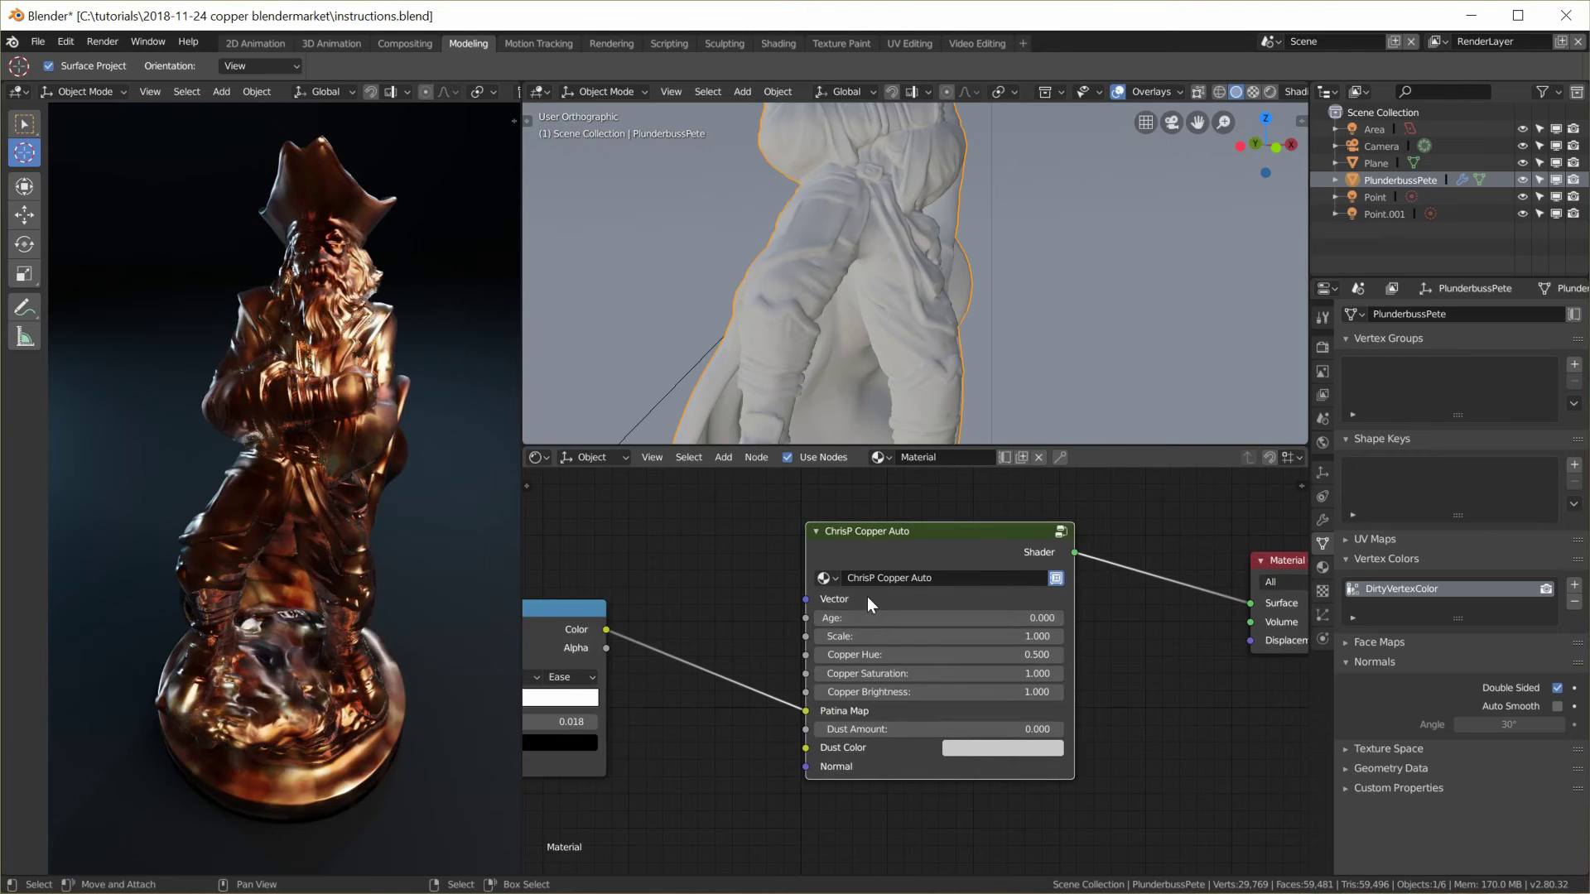
pyautogui.moveTo(858, 620); pyautogui.dragTo(1063, 618)
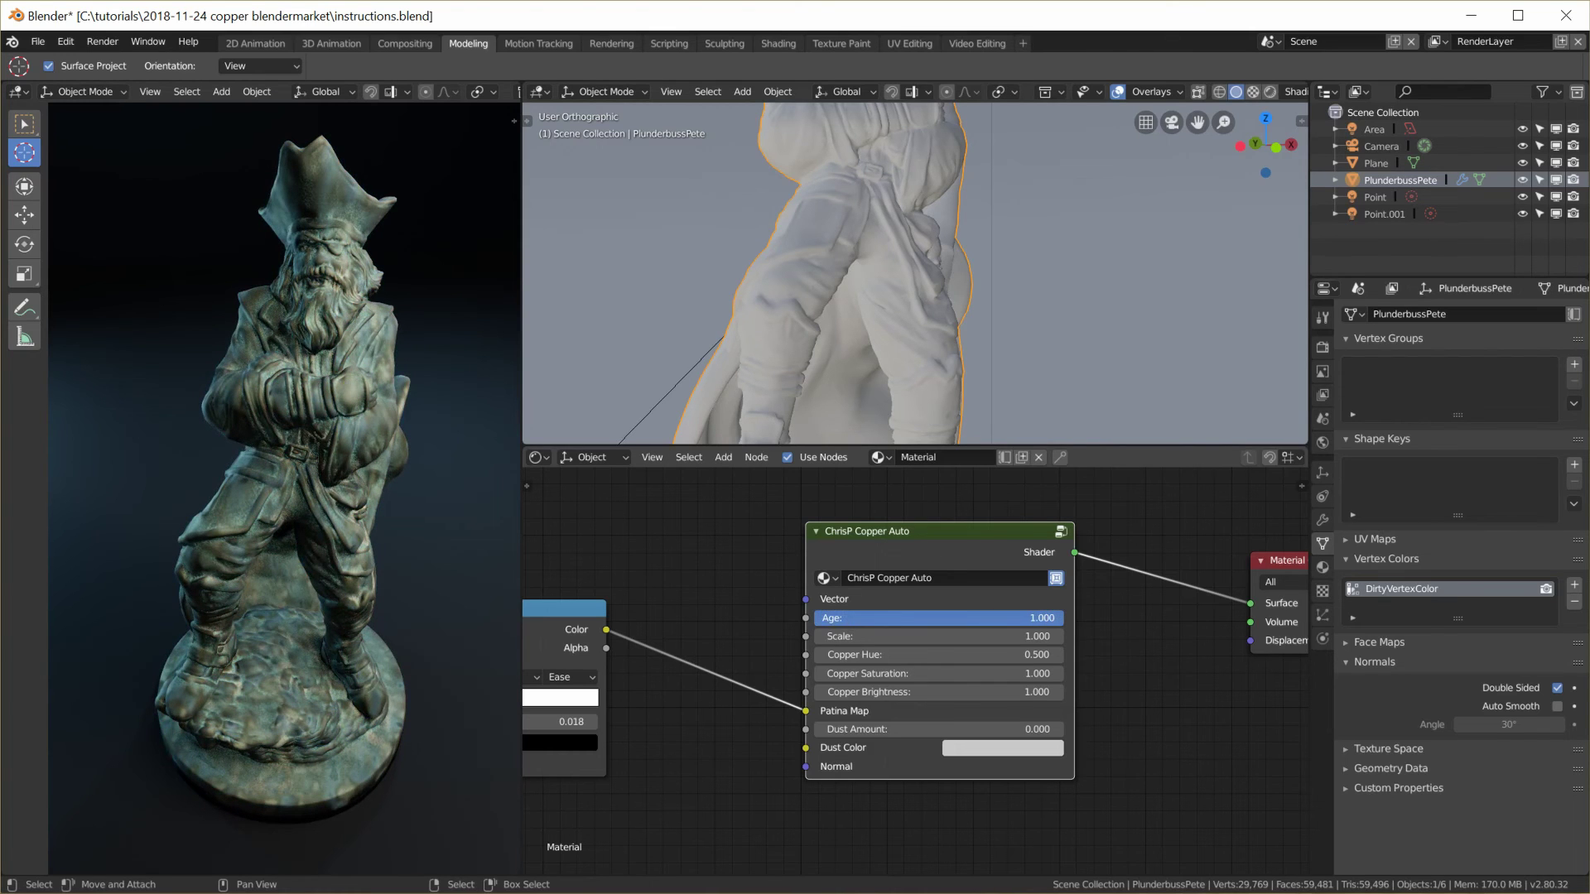
pyautogui.moveTo(1063, 617); pyautogui.dragTo(815, 617)
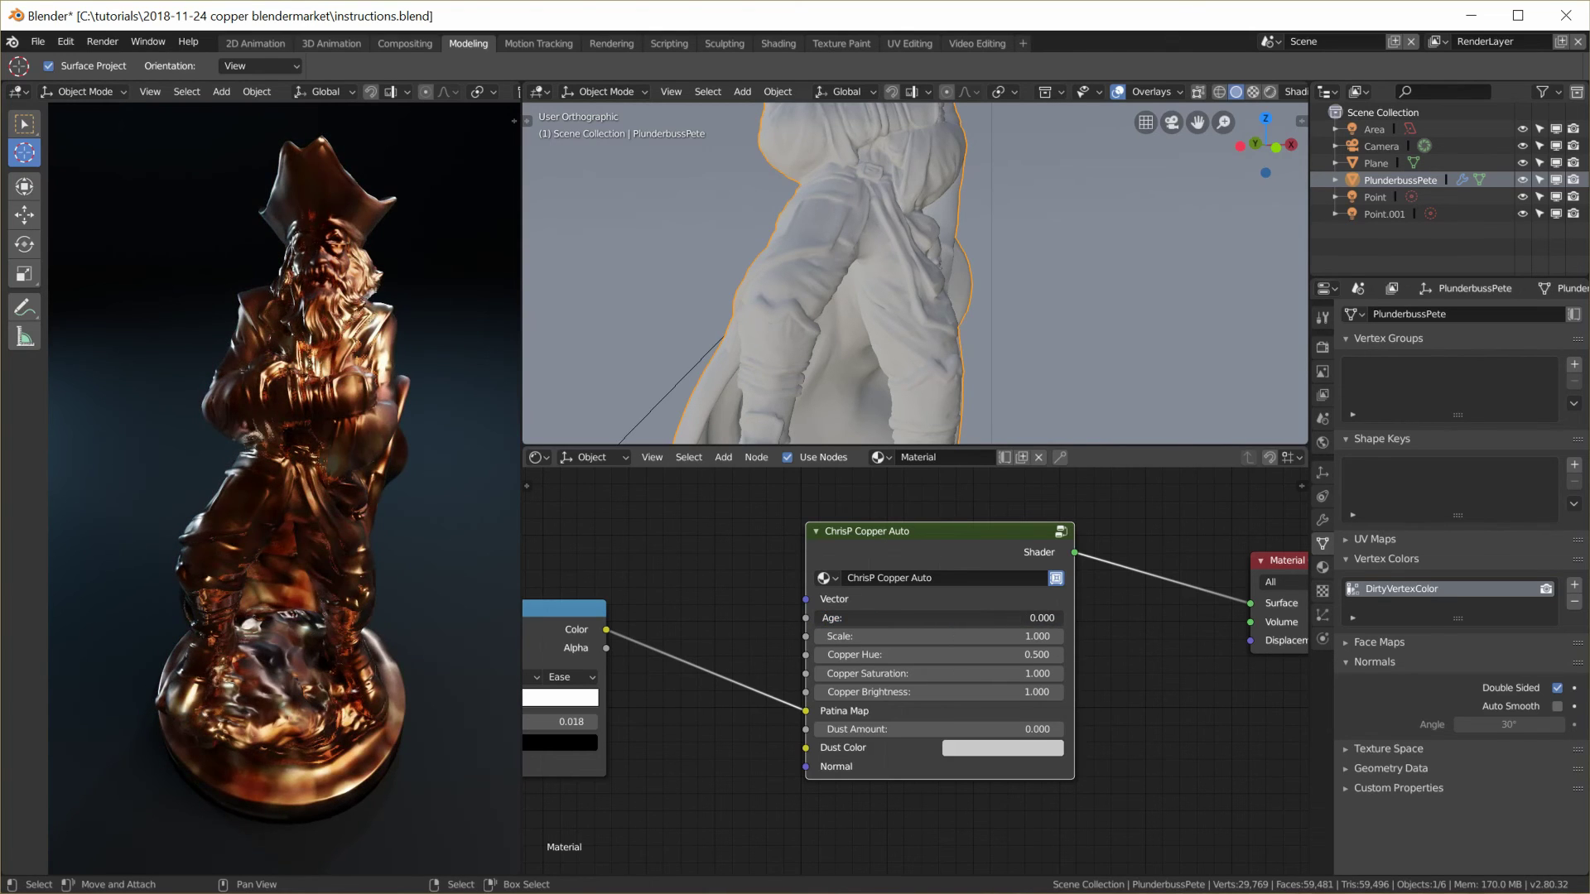
pyautogui.moveTo(912, 618); pyautogui.dragTo(1053, 617)
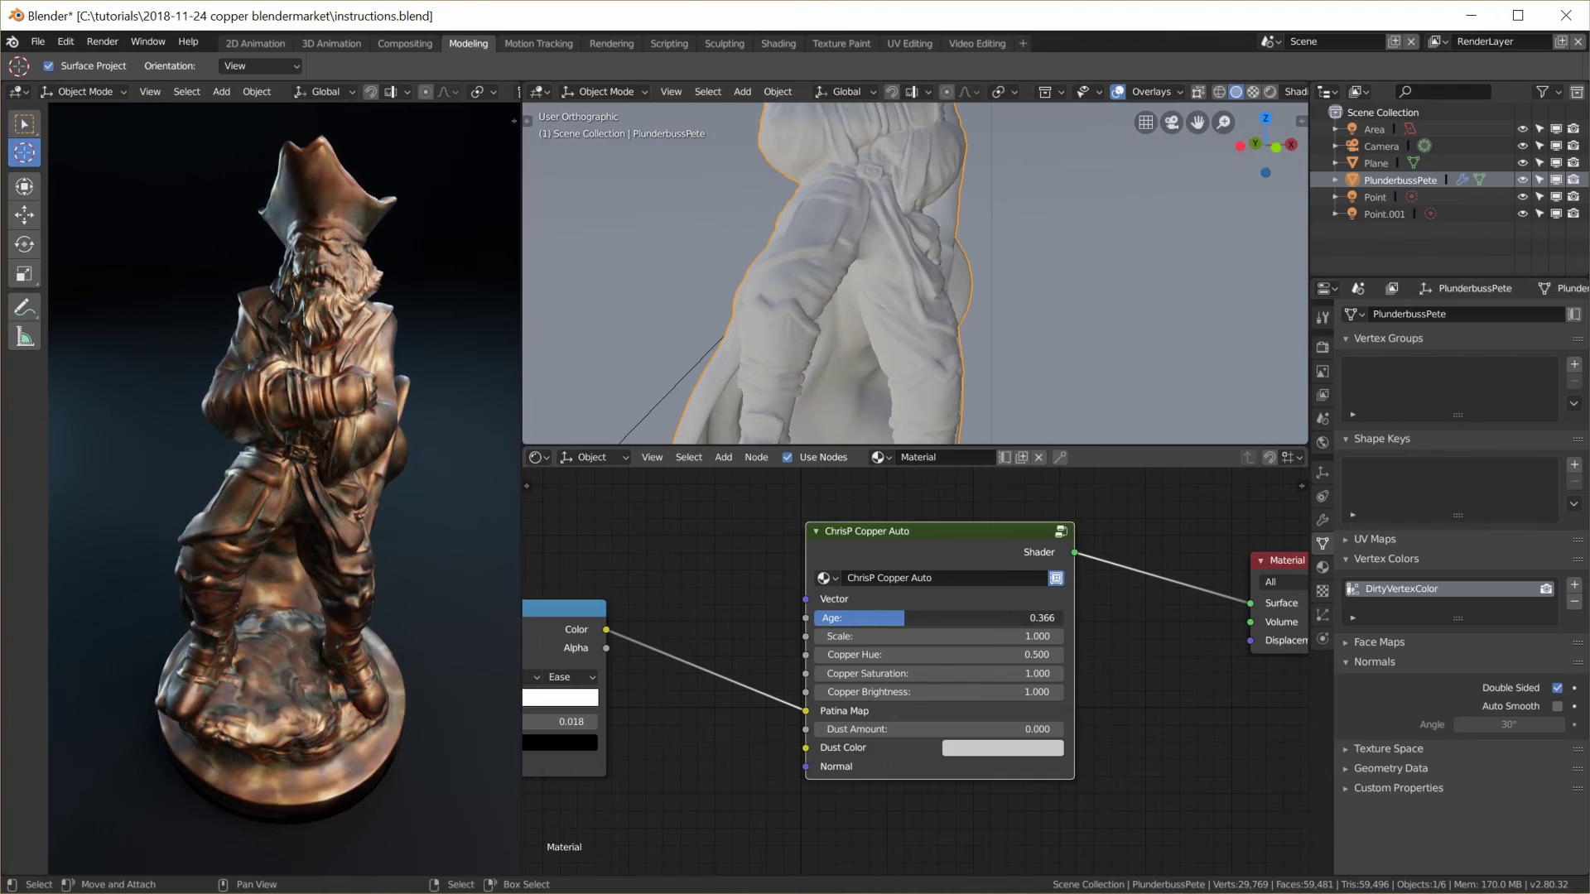
# - Set the Copper Auto shader's Age to 1 and Scale to 0.5, and raise its Dust Amount
pyautogui.moveTo(955, 618); pyautogui.dragTo(1037, 618)
pyautogui.moveTo(912, 636)
pyautogui.mouseDown()
pyautogui.moveTo(828, 637)
pyautogui.moveTo(933, 636)
pyautogui.mouseUp()
pyautogui.moveTo(1072, 618); pyautogui.dragTo(1084, 618)
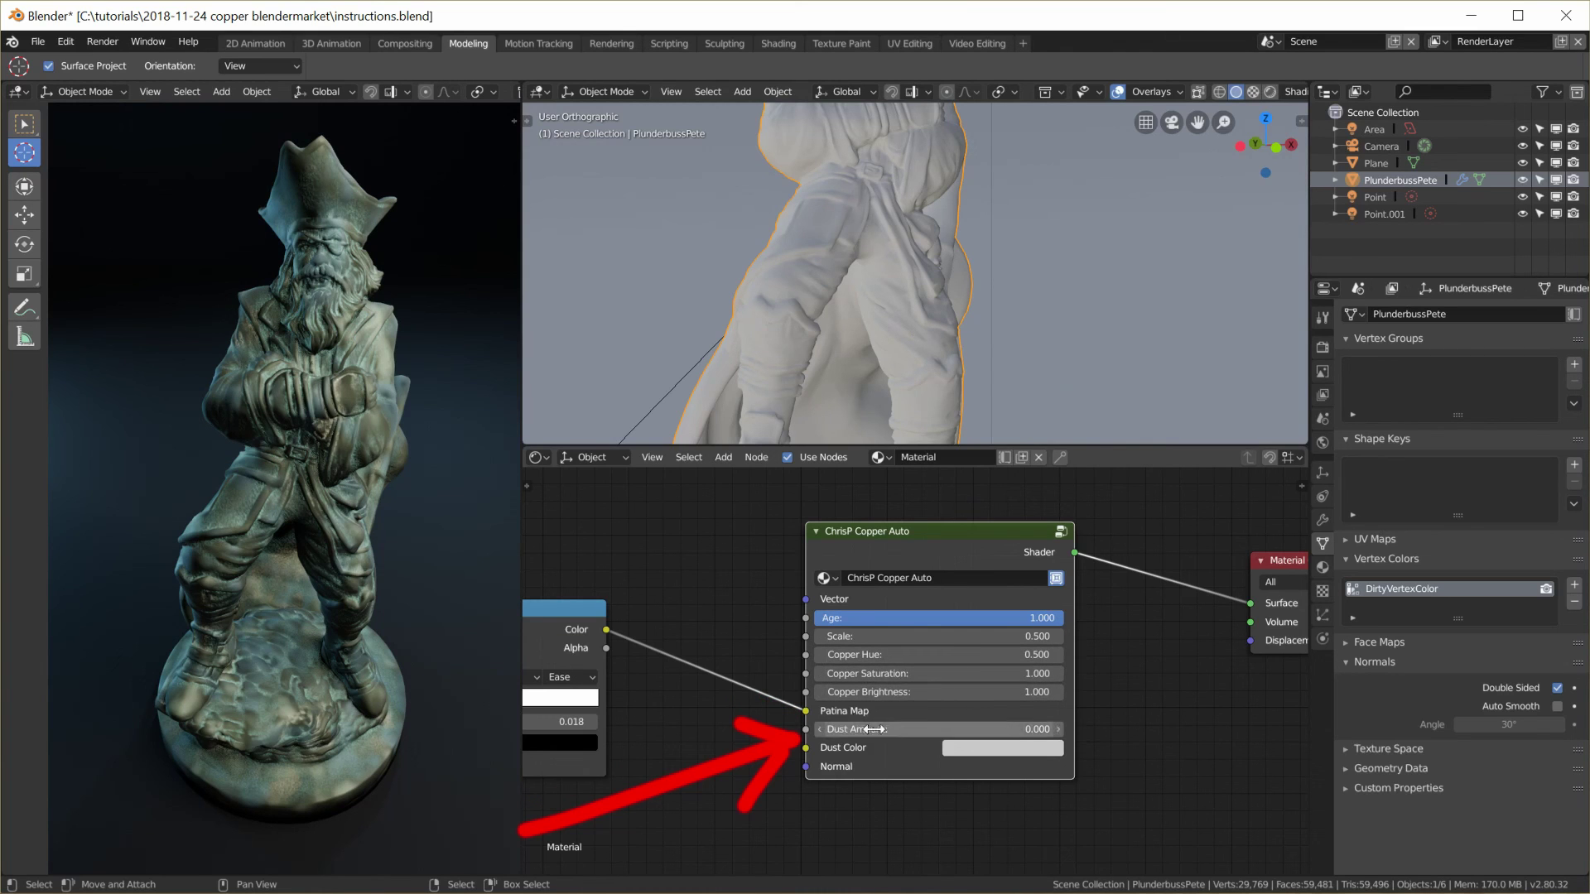
pyautogui.moveTo(891, 728); pyautogui.dragTo(952, 728)
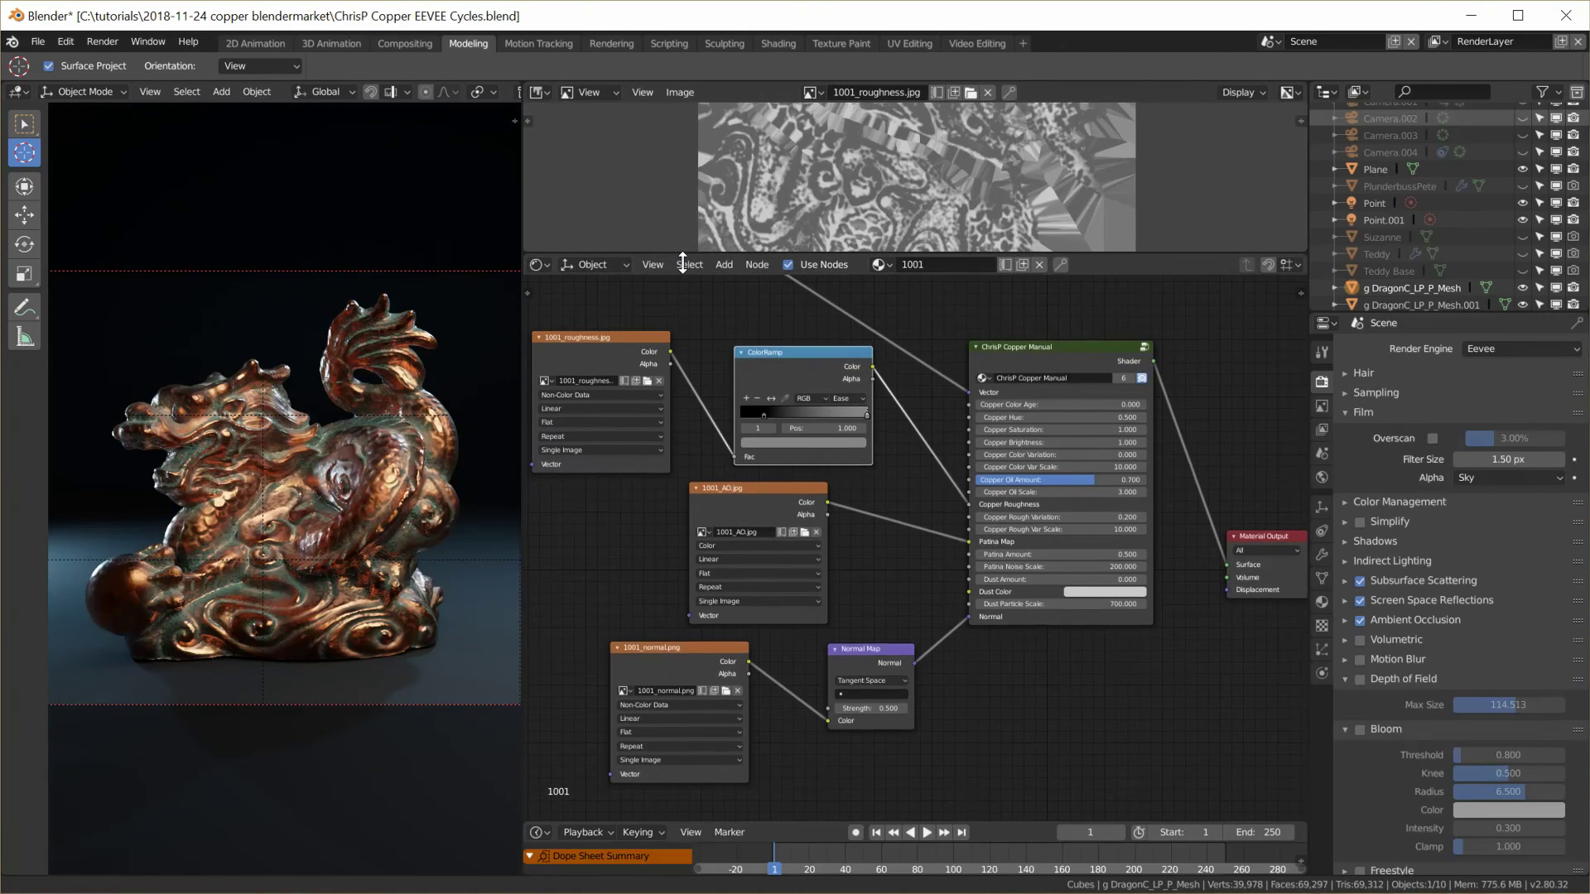
# - Examine the dragon's 1001_roughness.jpg texture, and enlarge the node editor to show the whole 1001 material node setup
pyautogui.moveTo(681, 256); pyautogui.dragTo(680, 433)
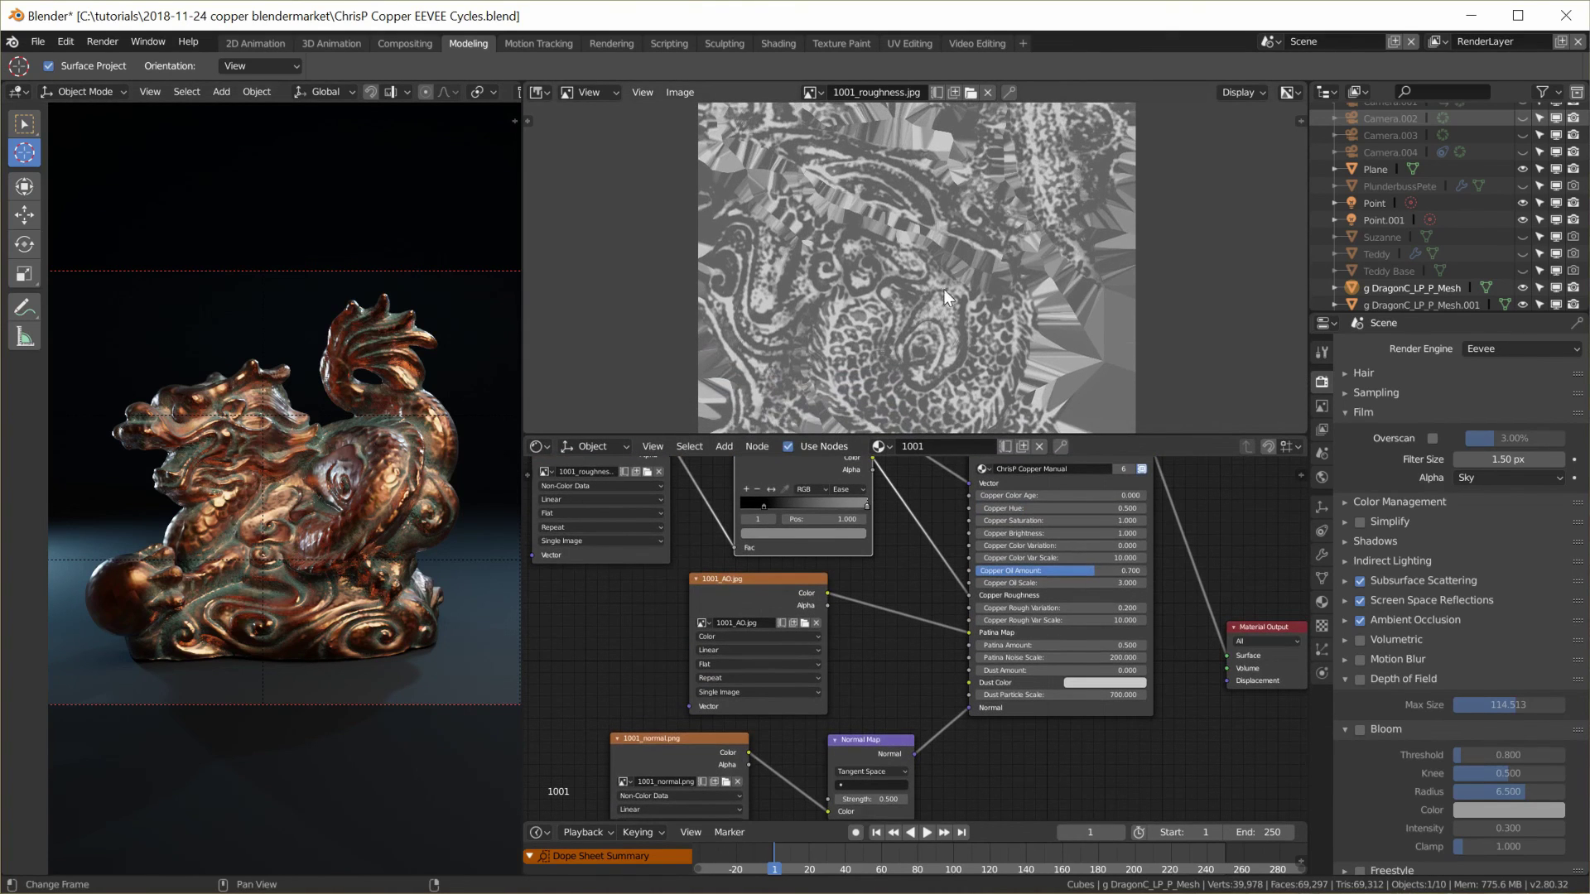
pyautogui.moveTo(654, 434); pyautogui.dragTo(654, 103)
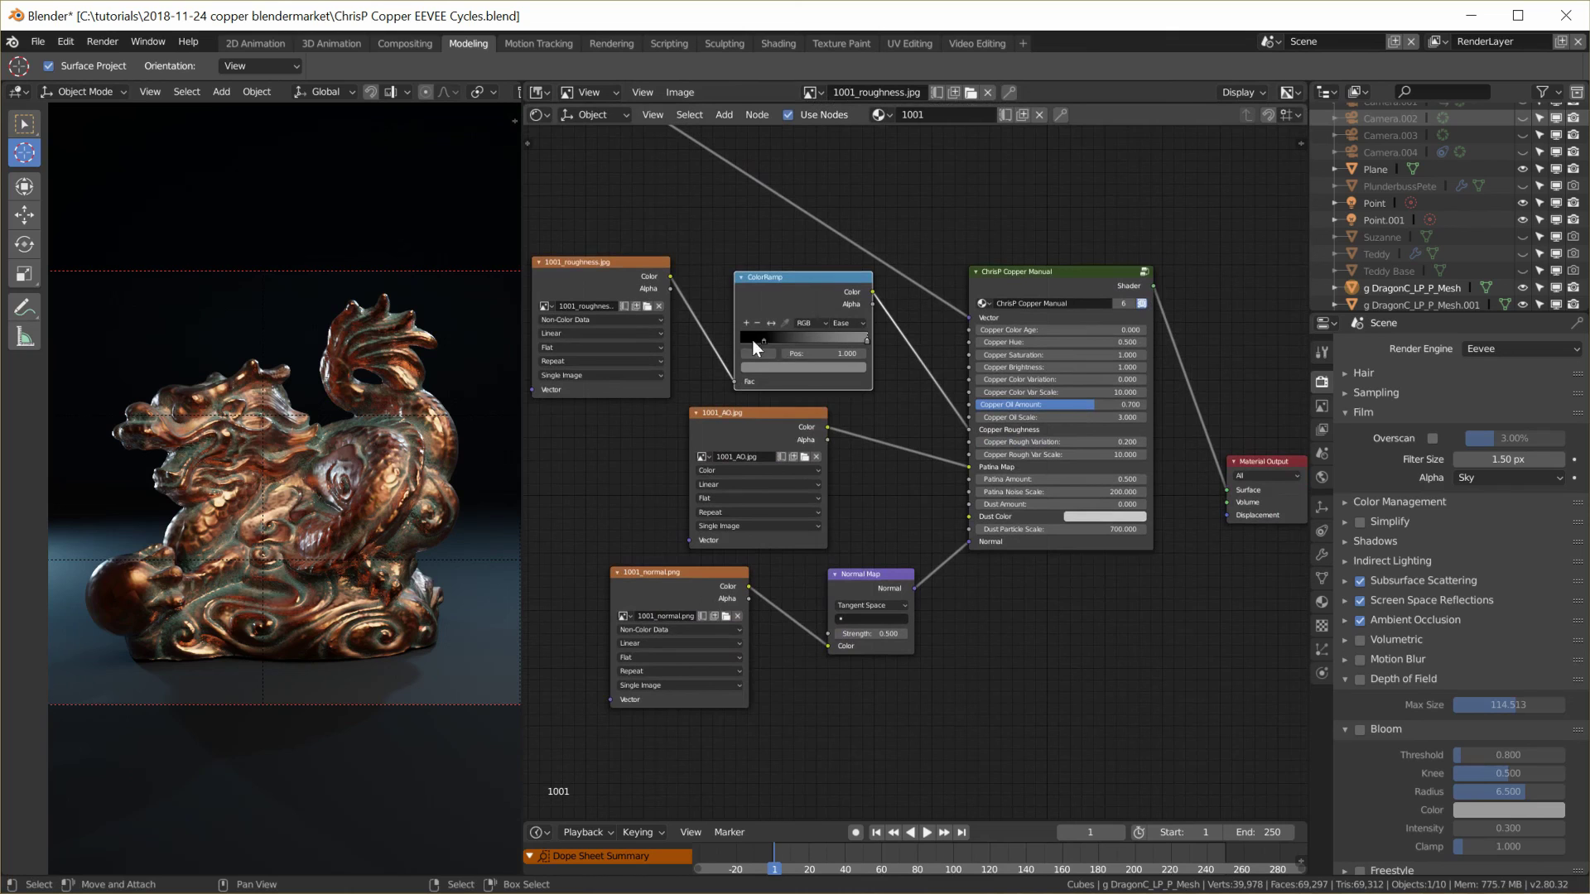